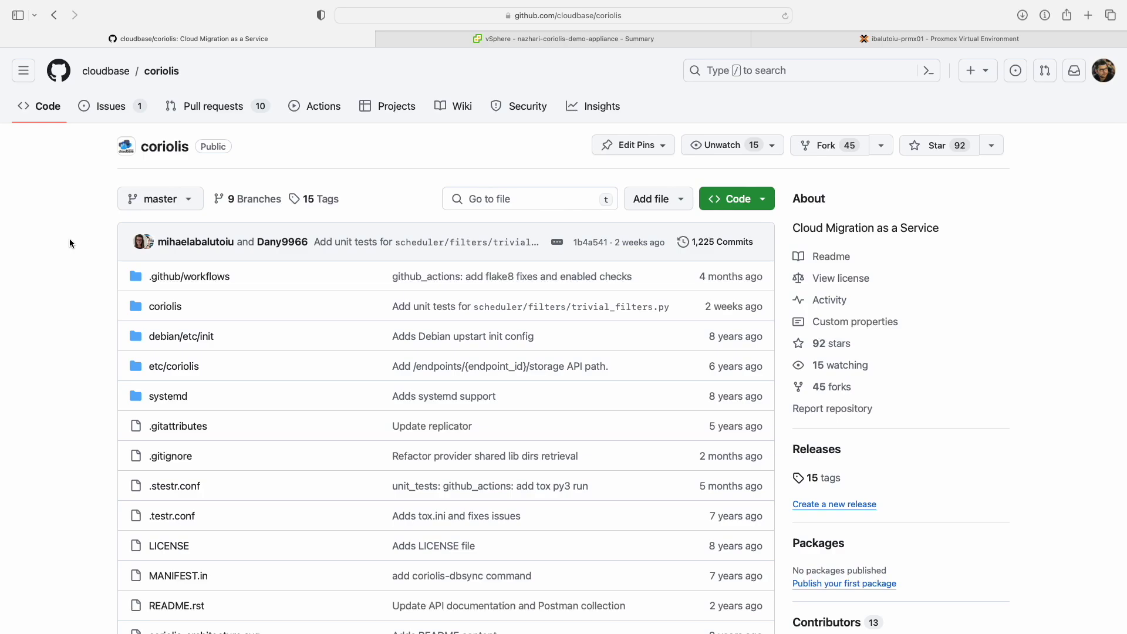
Scroll down to the README architecture diagram and open it full-size in its own tab.
scroll(69, 241, "down", 15)
scroll(69, 241, "down", 15)
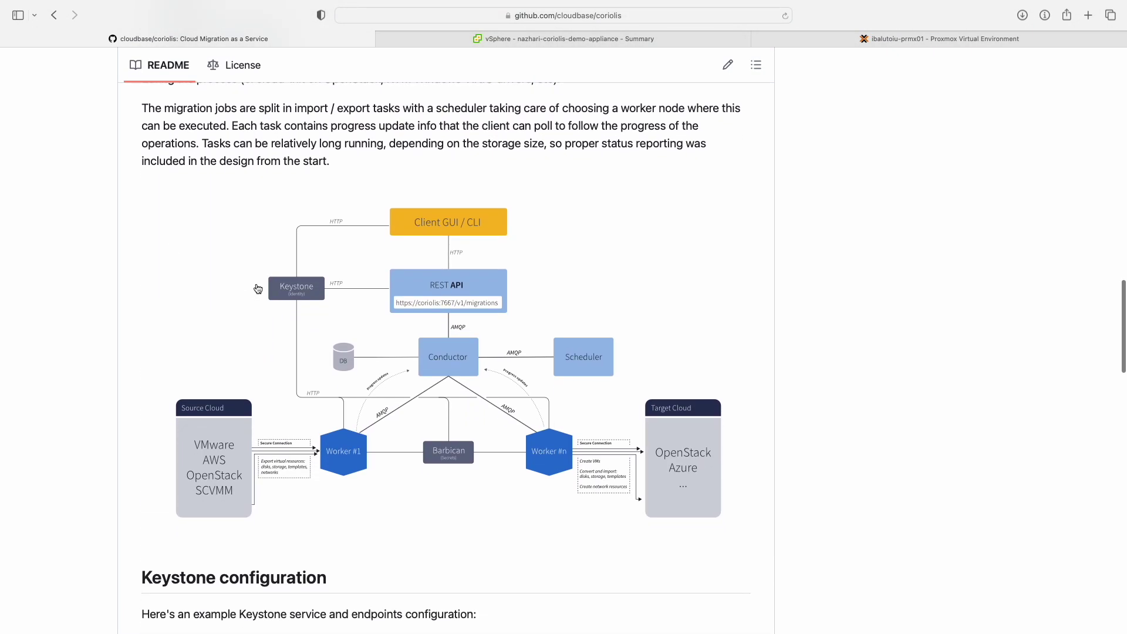
left_click(256, 288)
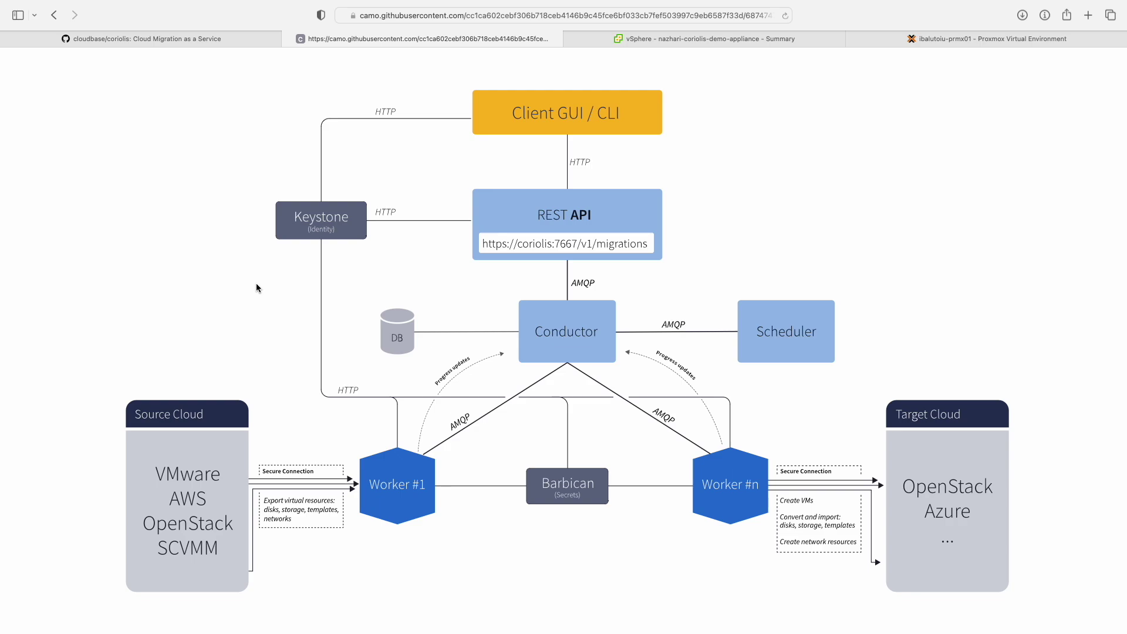
Close the cloudbase/coriolis repository tab, leaving the diagram open.
left_click(10, 40)
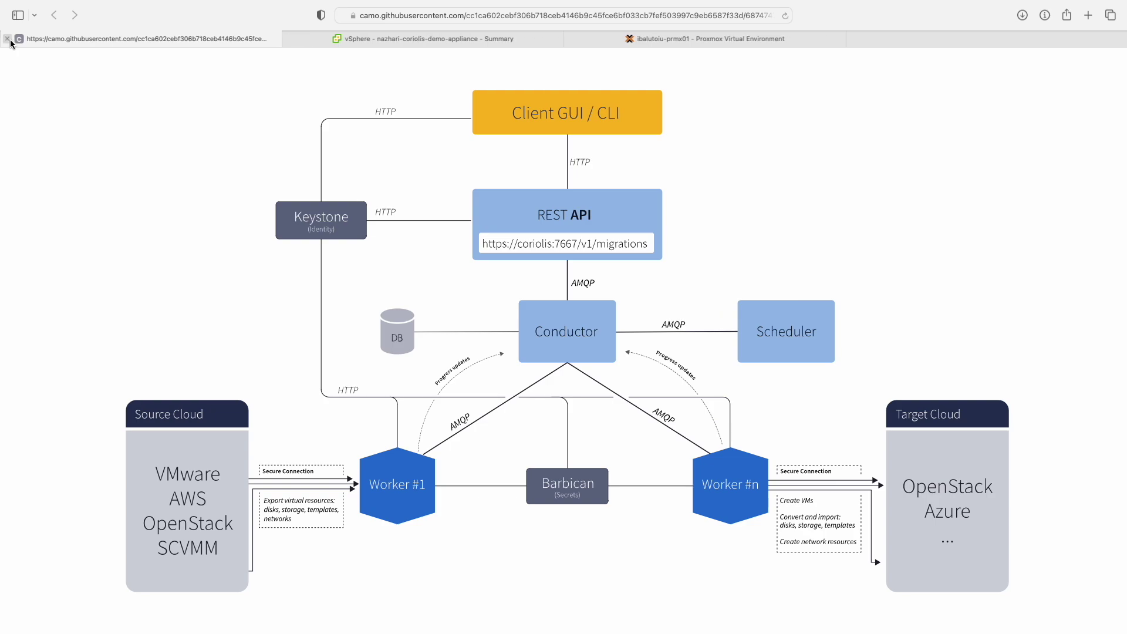
left_click(7, 40)
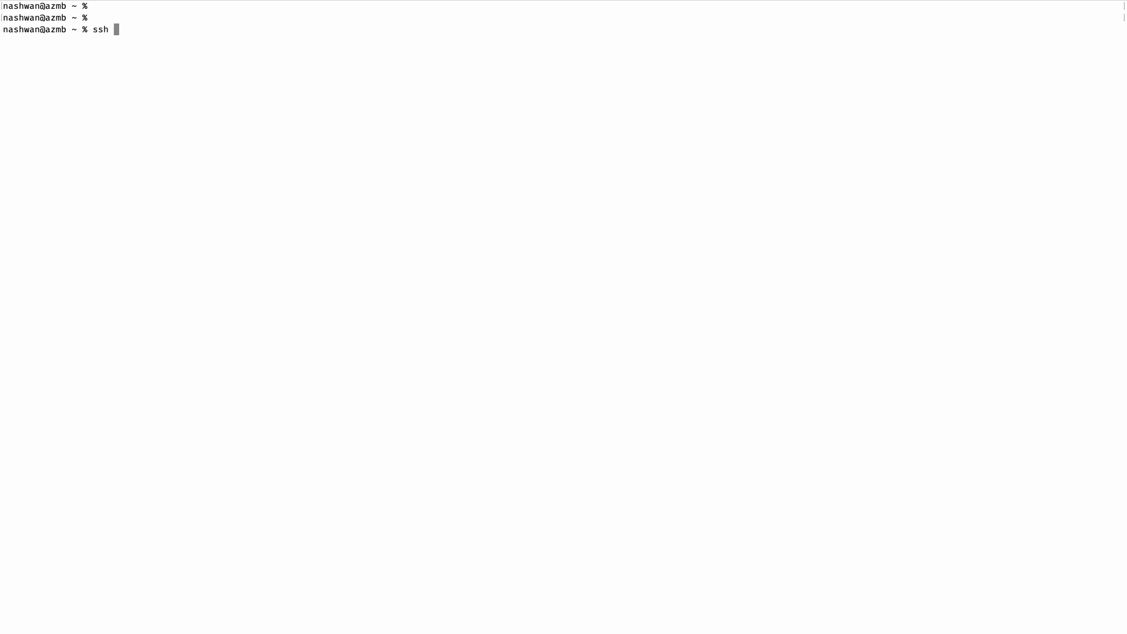
type("@")
type("10.8.254.76")
key("Return")
Confirm /etc/os-release shows Ubuntu 22.04.3 and systemctl reports Docker active (running).
key("Return")
key("Return")
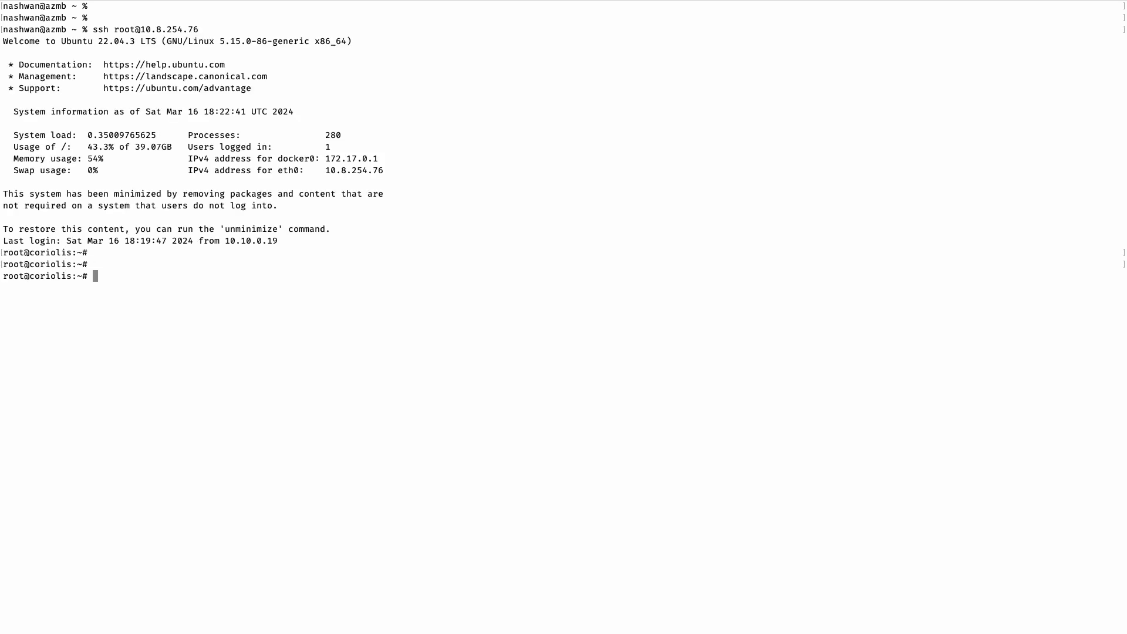
type("cat /etc/os-release")
key("Return")
key("Return")
key("Return")
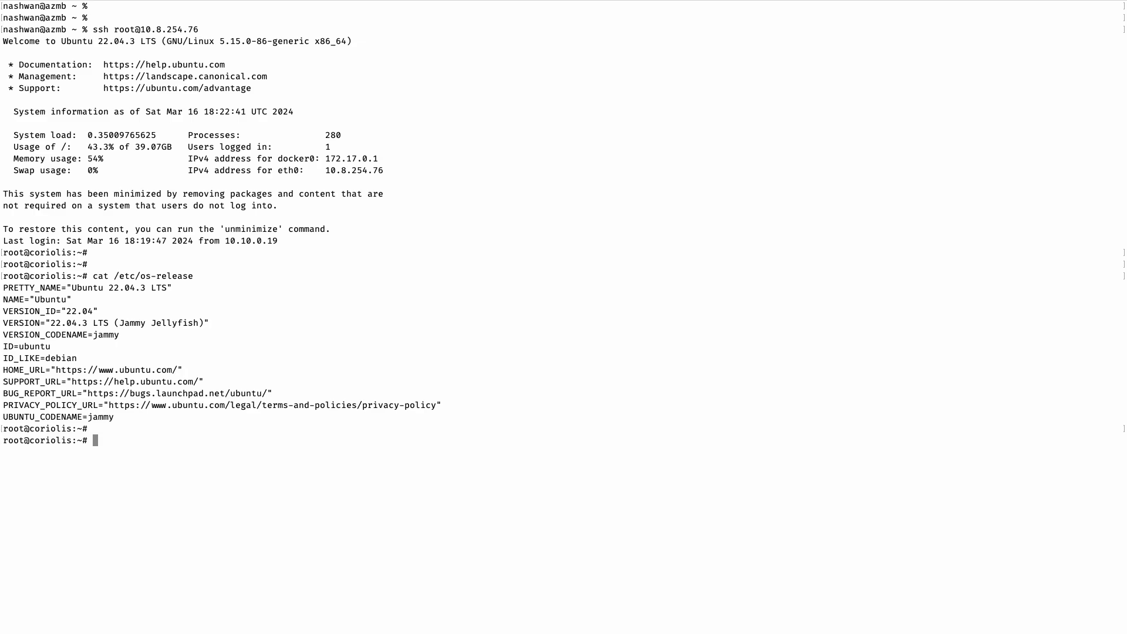
type("system")
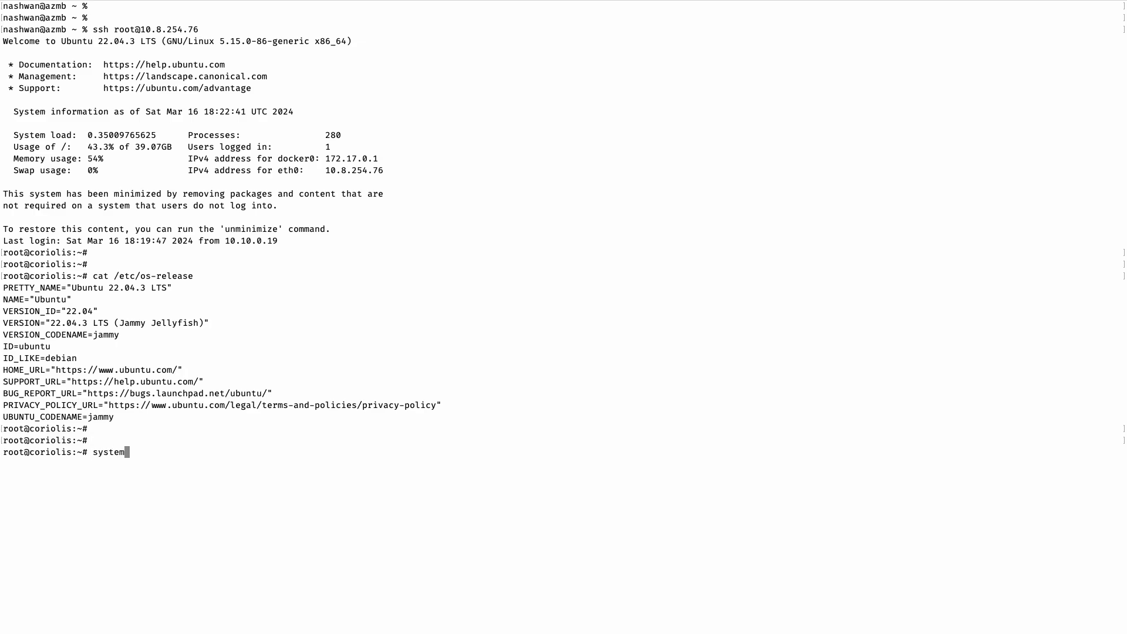
type("ctl status docker")
key("Return")
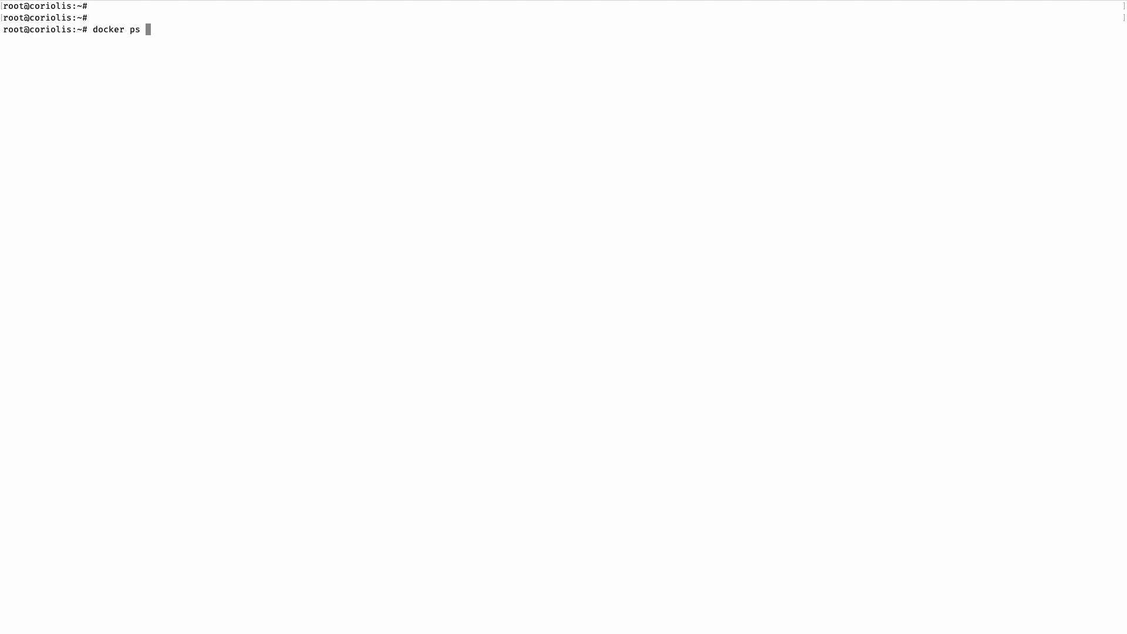
List containers with docker ps -a, copy the eth0 address 10.8.254.76, and open a new Safari tab.
type("-a")
key("Return")
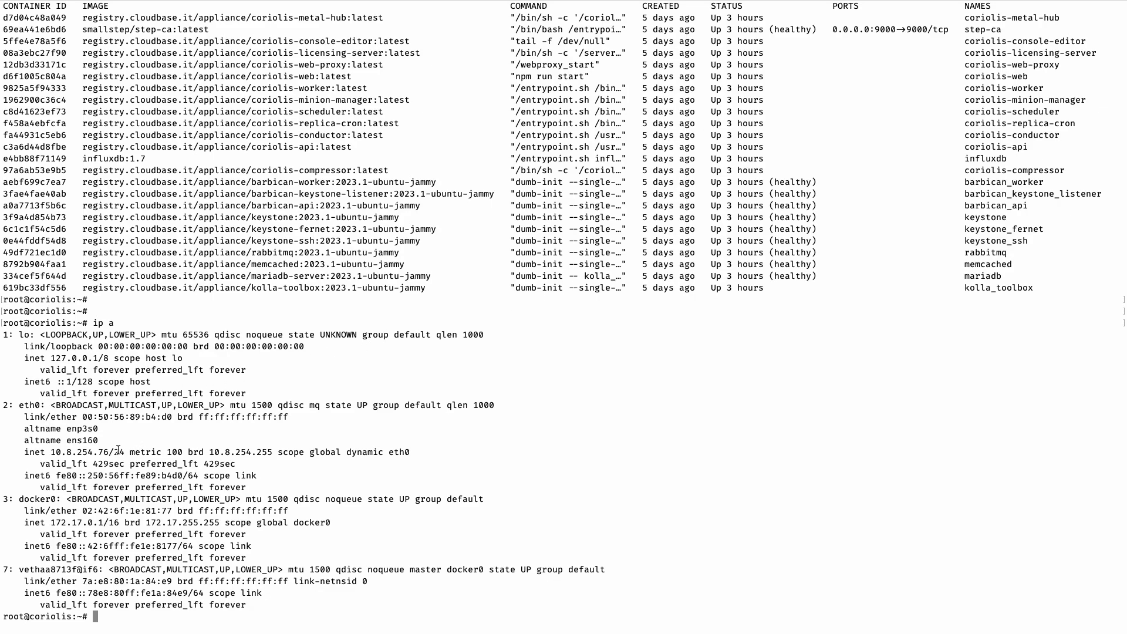
left_click_drag(109, 452, 53, 452)
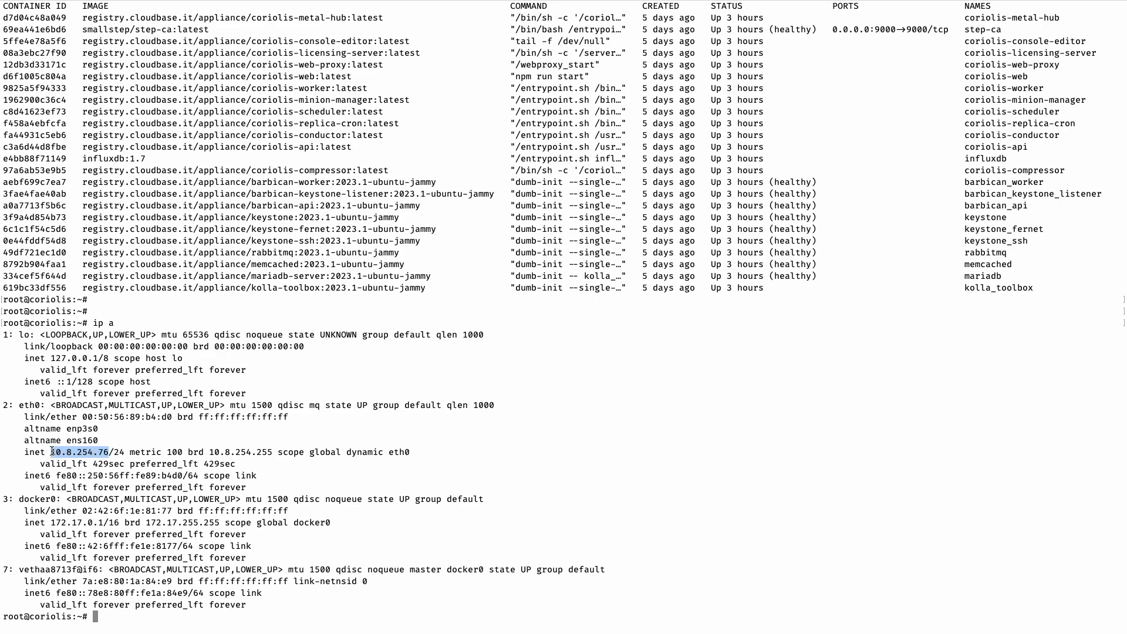
key("ctrl+Left")
key("super+t")
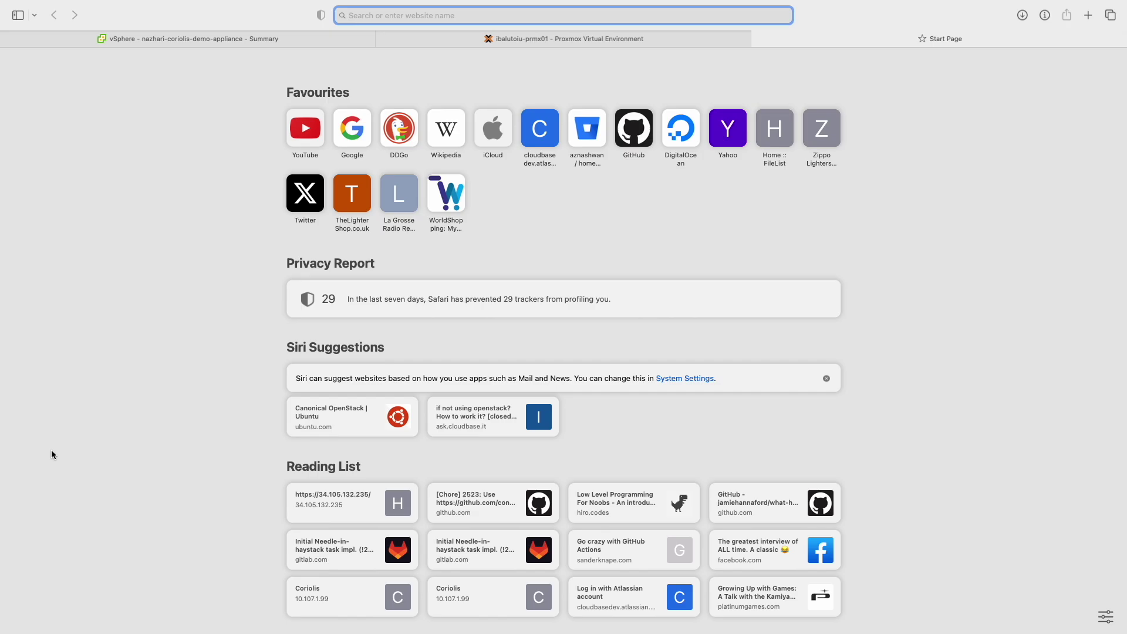
Load the Coriolis web UI at 10.8.254.76, sign in as admin, and go to Cloud Endpoints.
type("10.8.254.76")
key("Return")
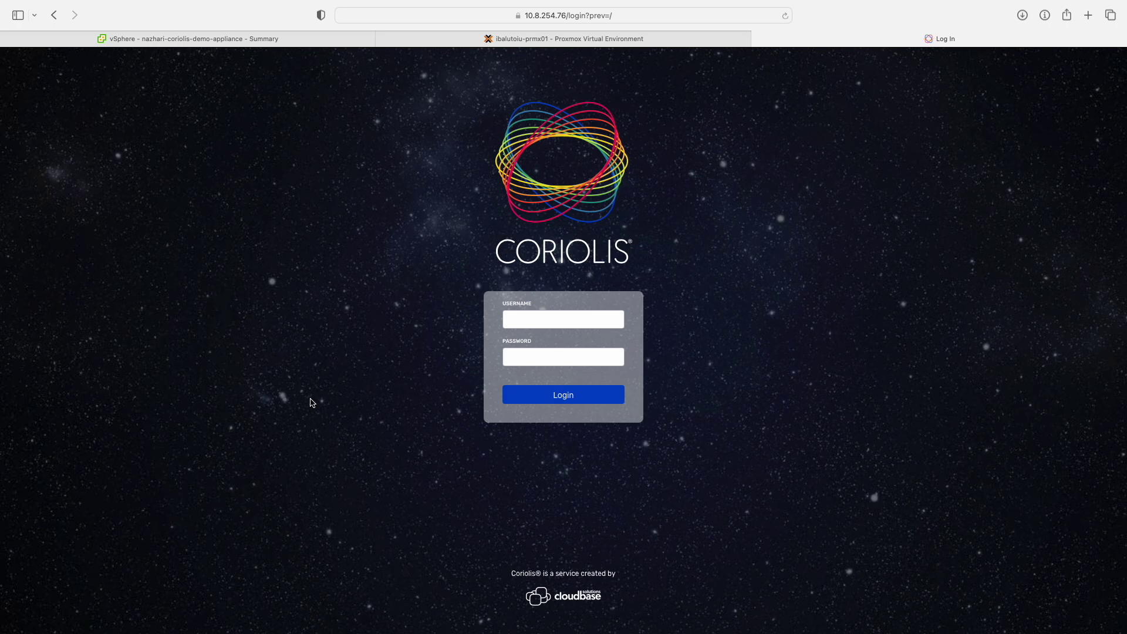
left_click(521, 319)
type("admin")
key("Tab")
type("********")
key("Return")
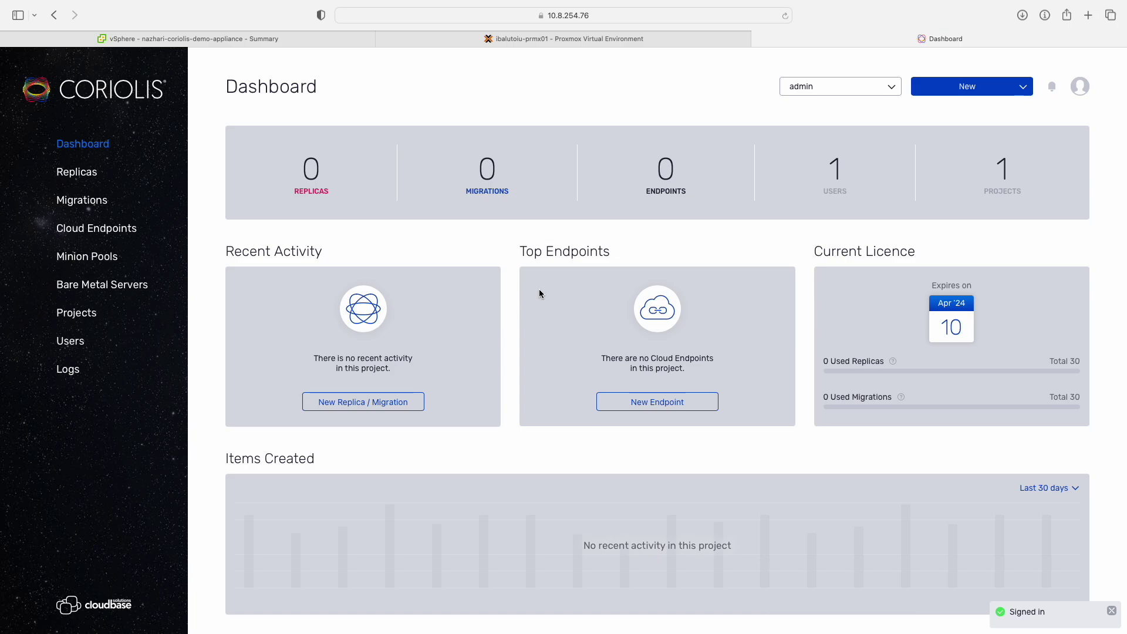
left_click(115, 229)
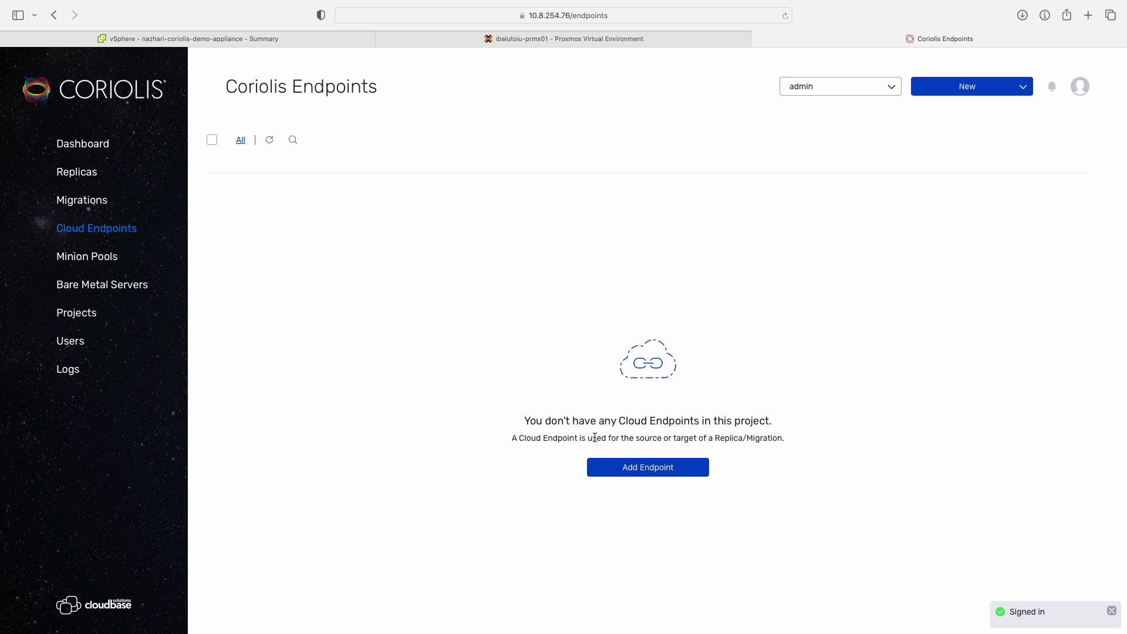
Add a new cloud endpoint with VMware as the provider.
left_click(601, 468)
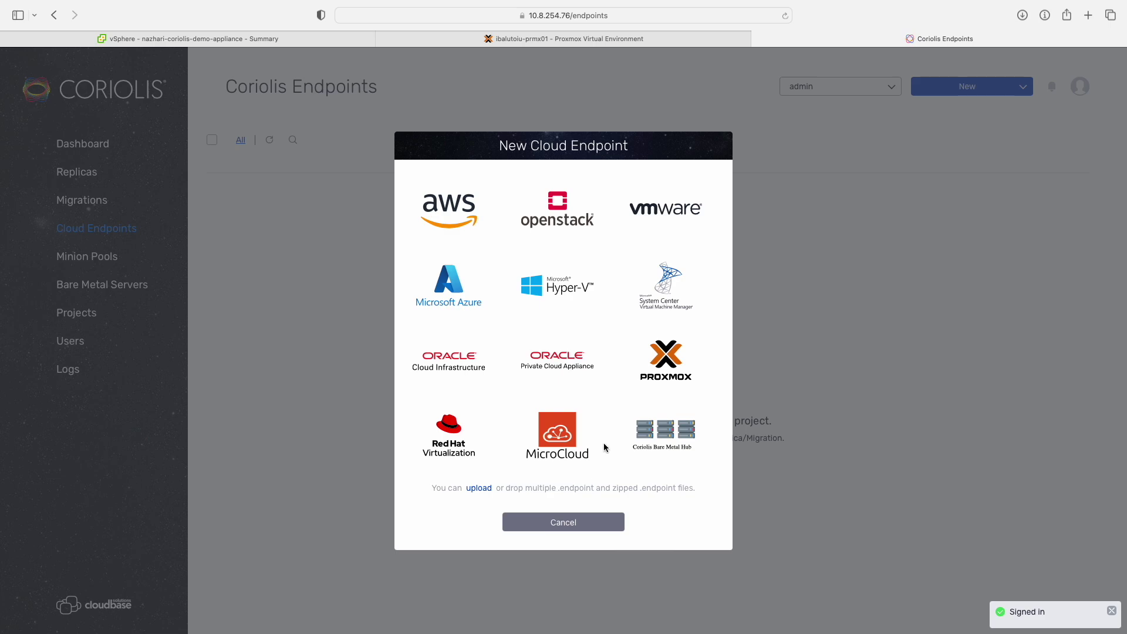
left_click(669, 215)
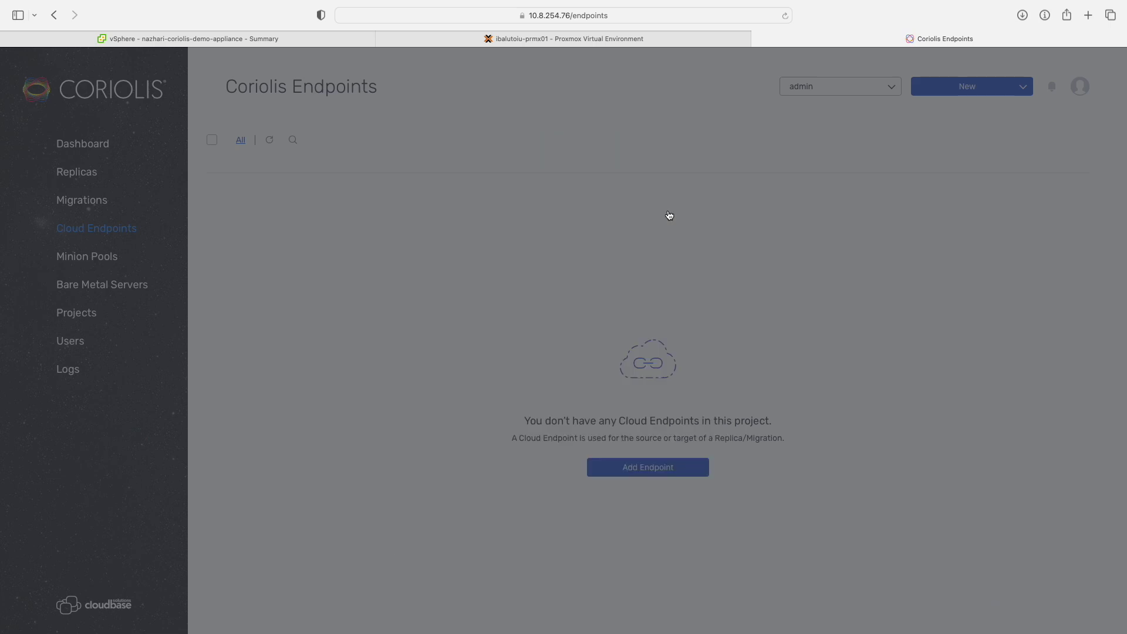
left_click(497, 327)
Name the endpoint vSphere 8.0, assign the Public region, and enter the vSphere administrator credentials.
type("vSphere")
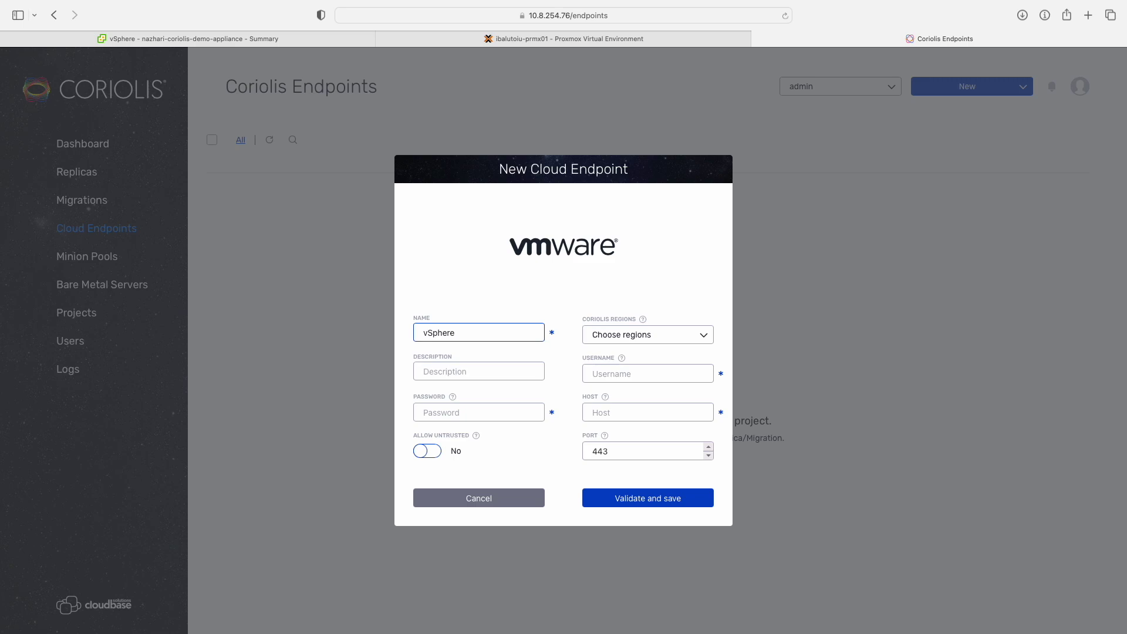
type(" 8.0")
left_click(594, 338)
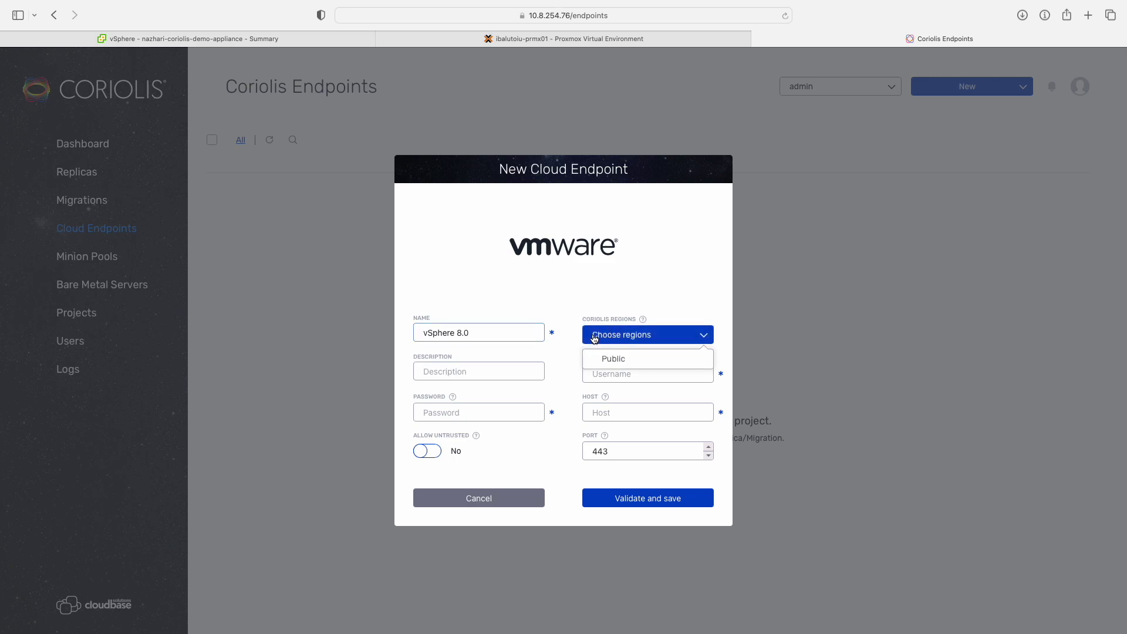
left_click(608, 359)
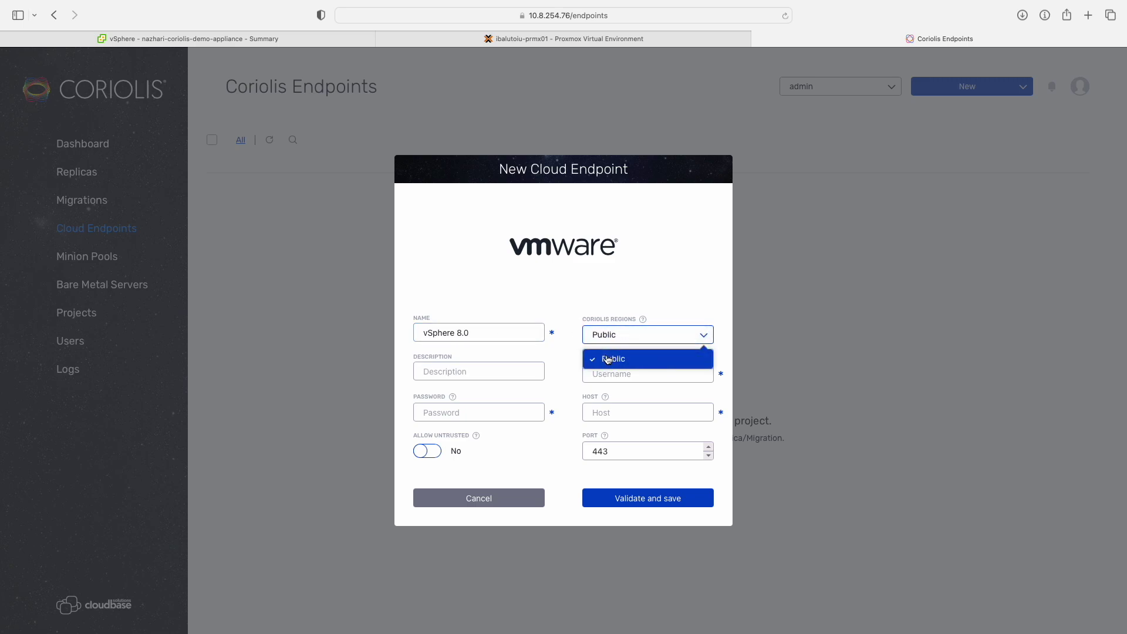
left_click(572, 361)
left_click(593, 373)
type("a")
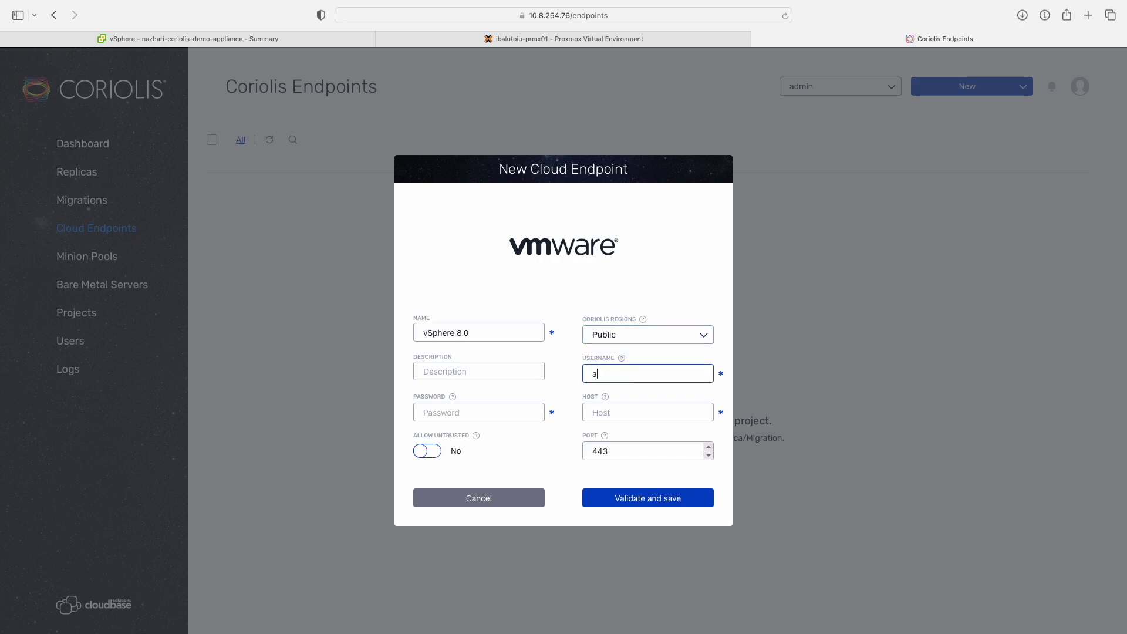
type("dministrator@vsphere.local")
left_click(529, 403)
type("****")
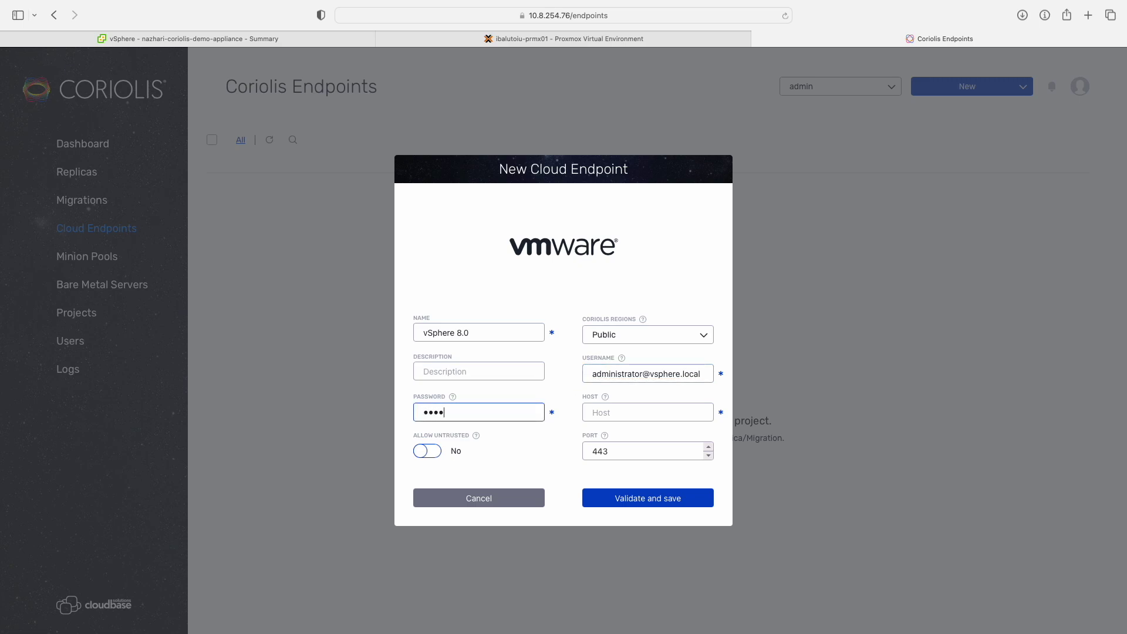
type("********")
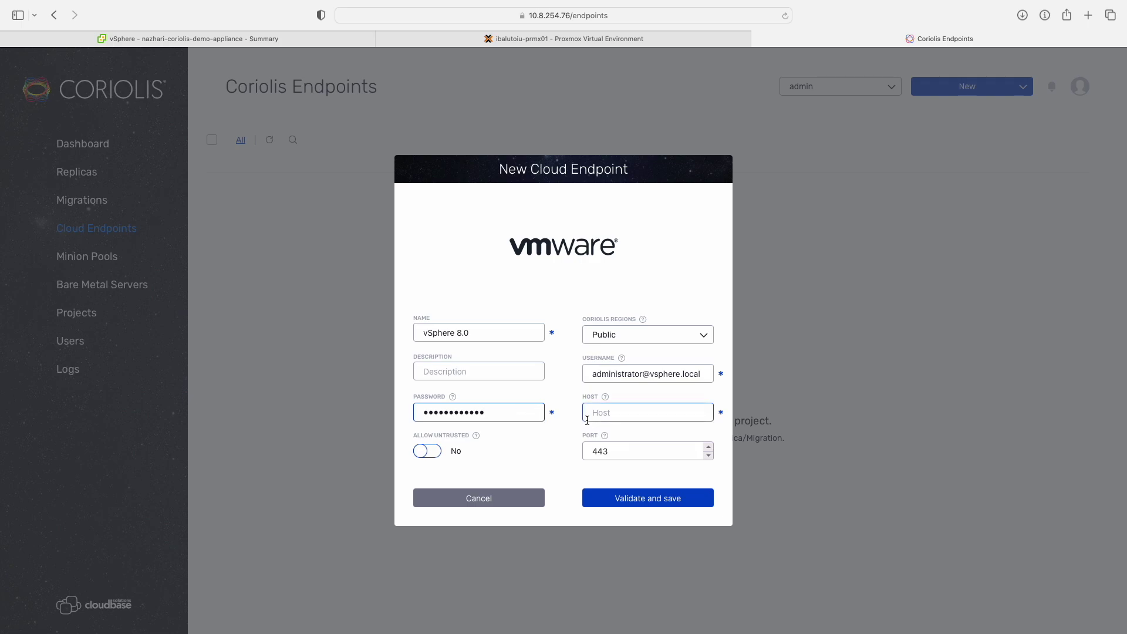
Set host 10.8.1.199, allow untrusted certificates, and validate and save the endpoint.
left_click(338, 42)
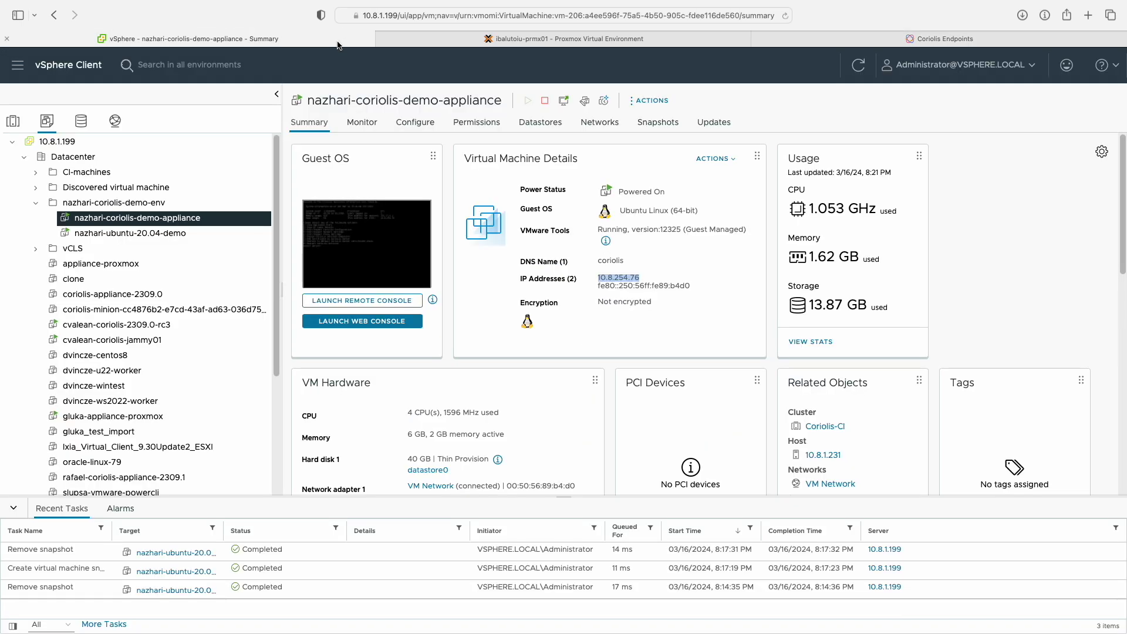
left_click(838, 45)
left_click(613, 412)
type("1")
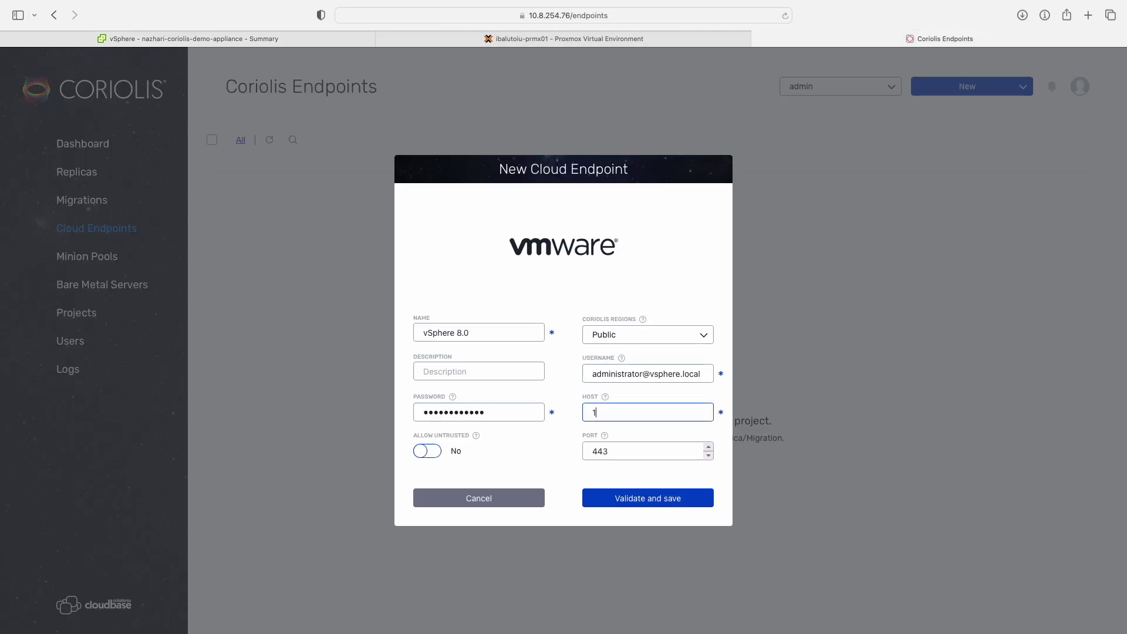
type("0.8.1.199")
left_click(436, 451)
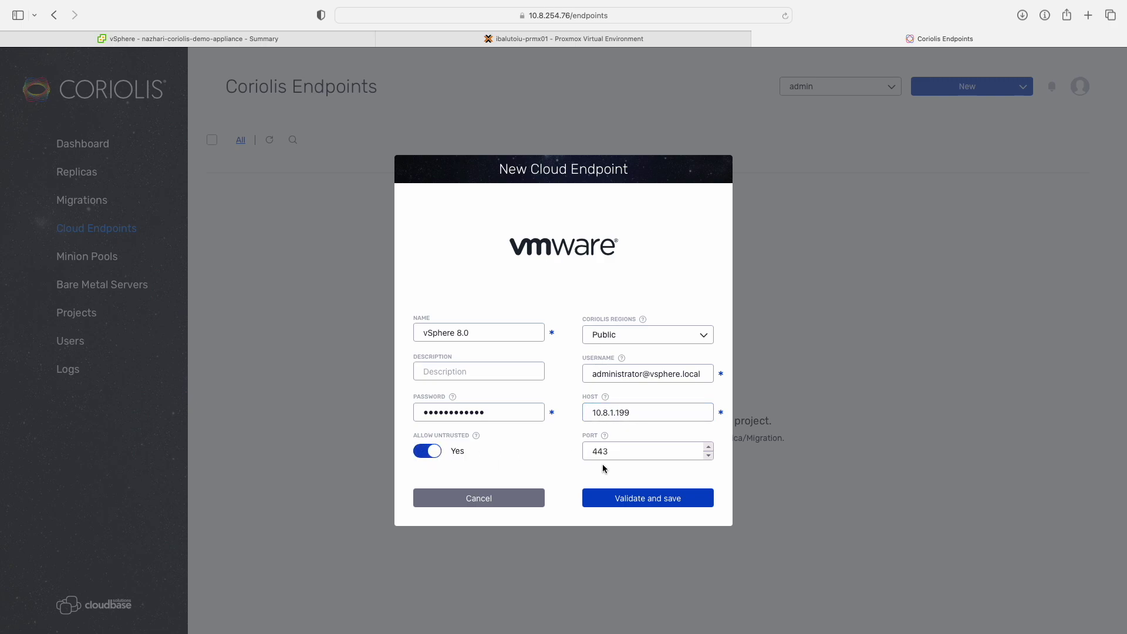
left_click(628, 498)
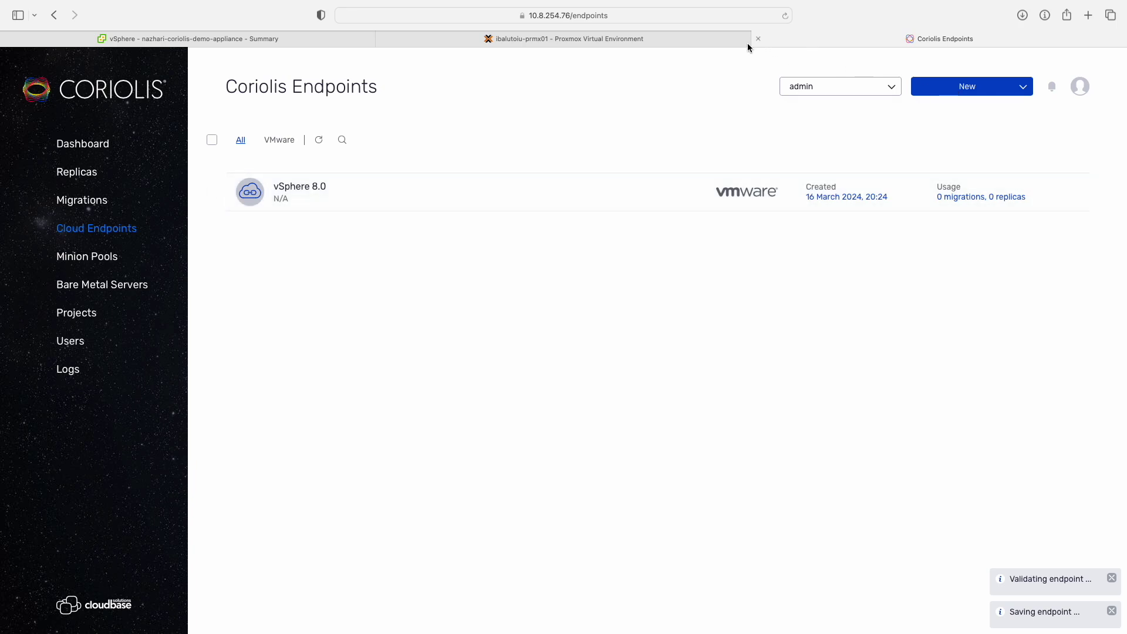
left_click(731, 41)
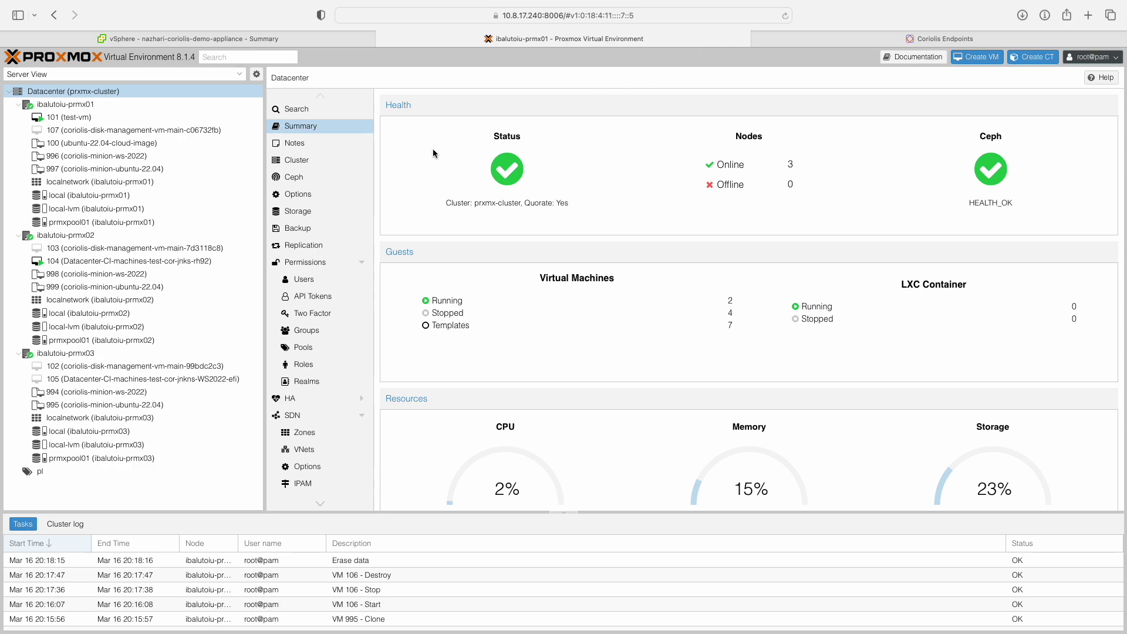
Check Ceph reports HEALTH_OK, then view the storage list: local, local-lvm, prmxpool01.
left_click(354, 183)
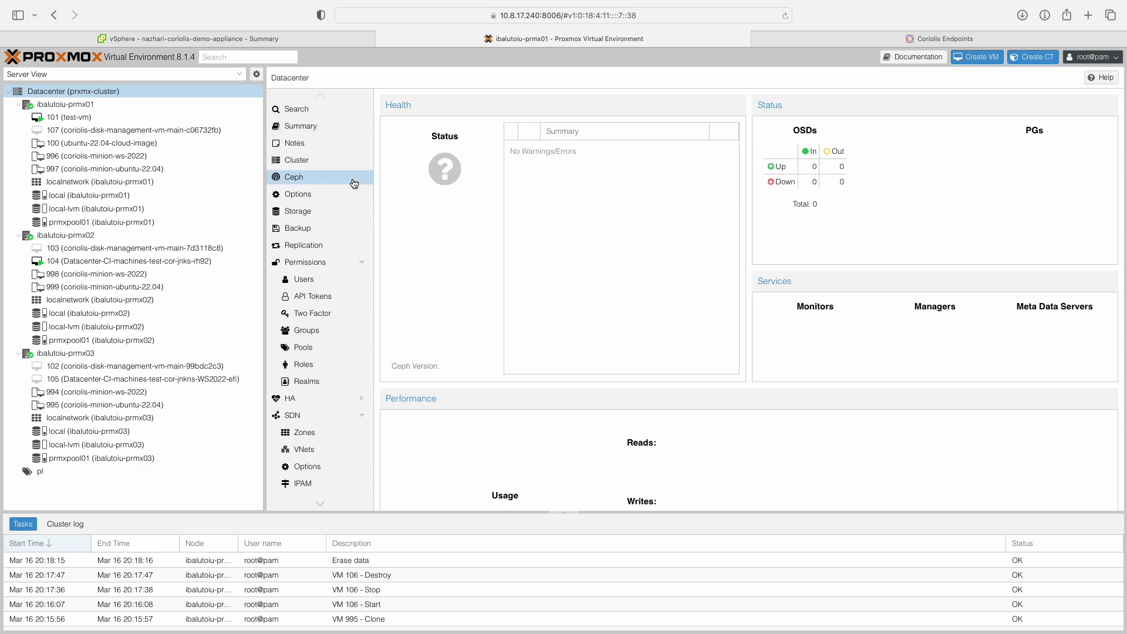
left_click(337, 217)
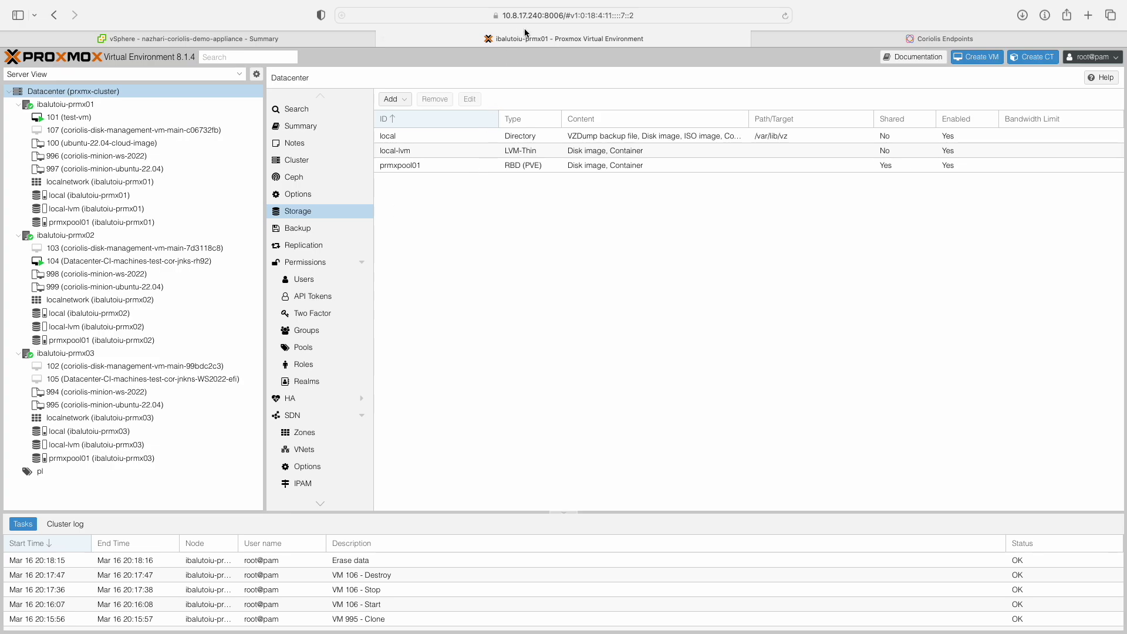
Start a new Proxmox endpoint named Proxmox in the Public region.
left_click(800, 35)
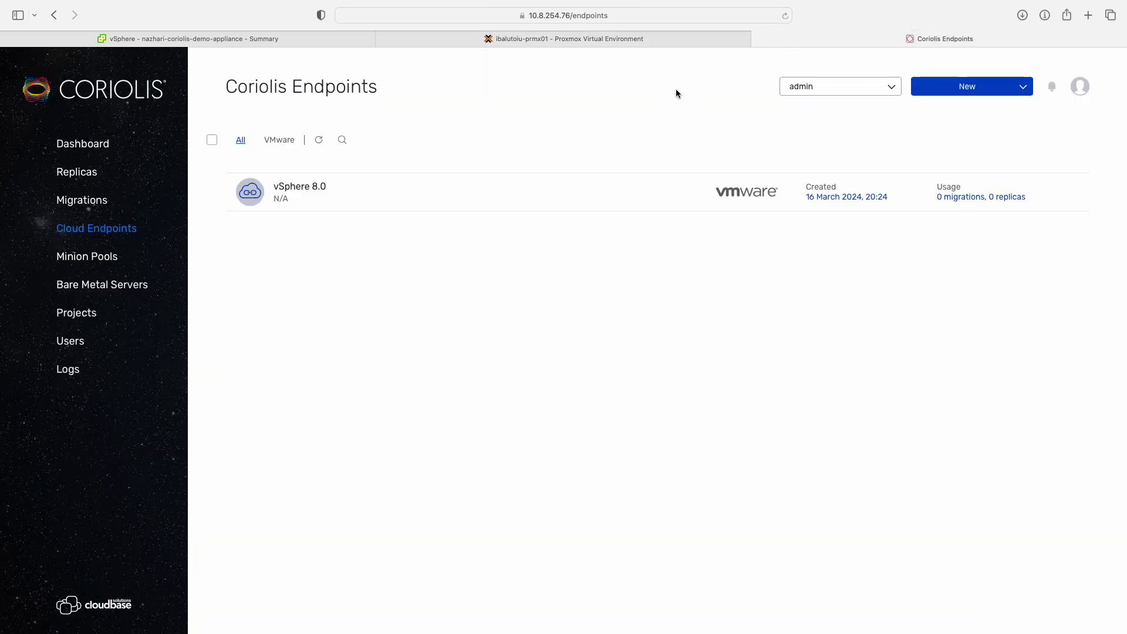
left_click(922, 90)
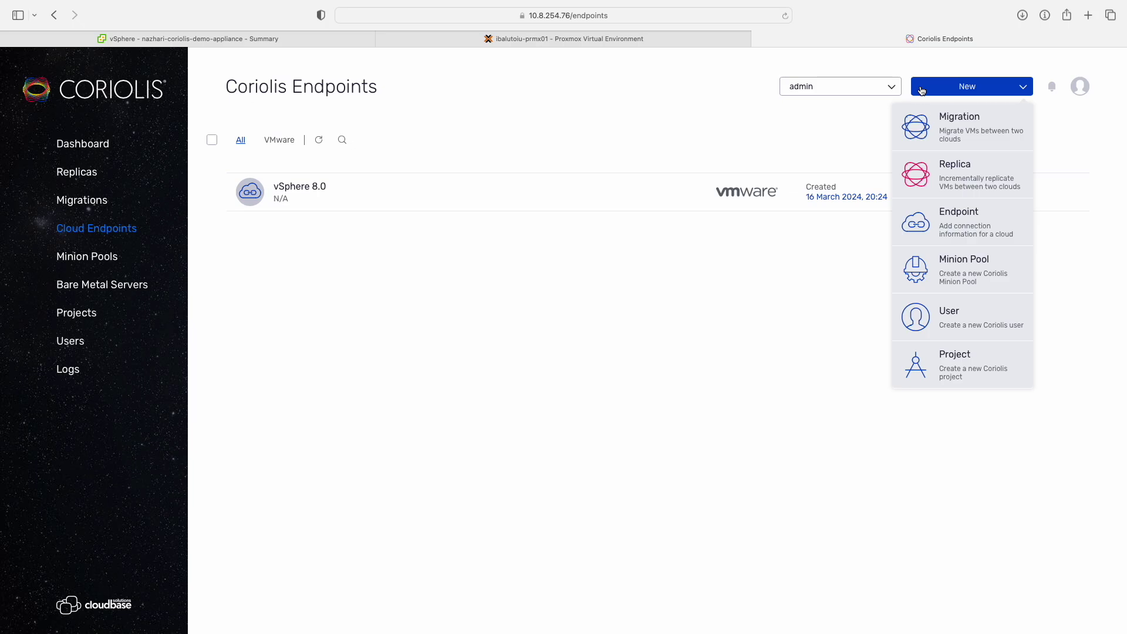
left_click(932, 218)
left_click(666, 361)
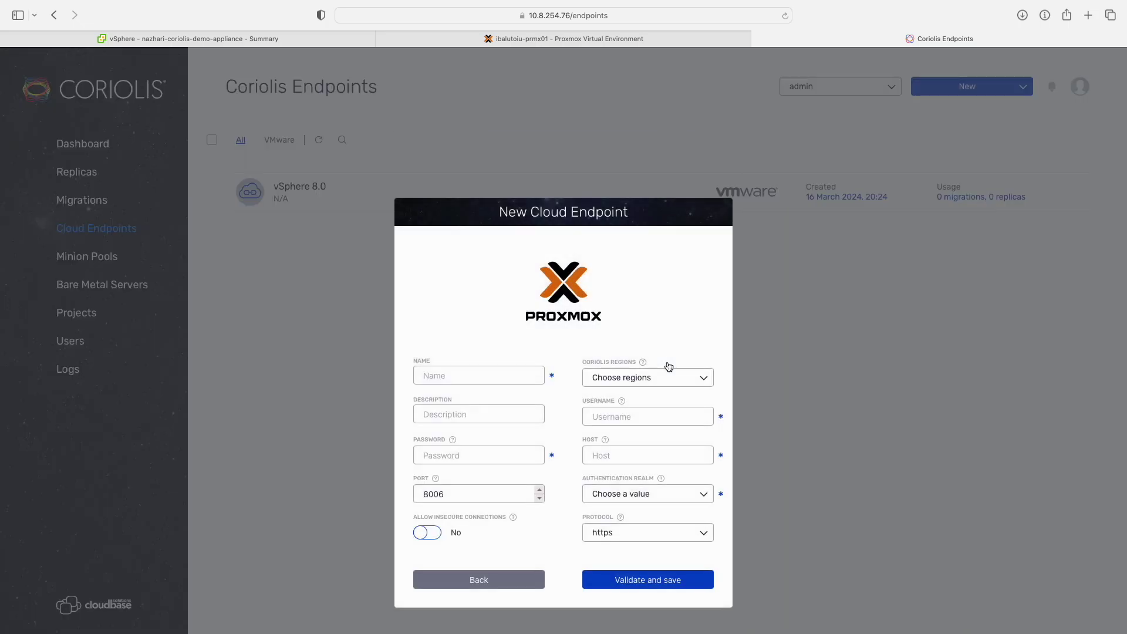
left_click(525, 318)
type("Proxmox")
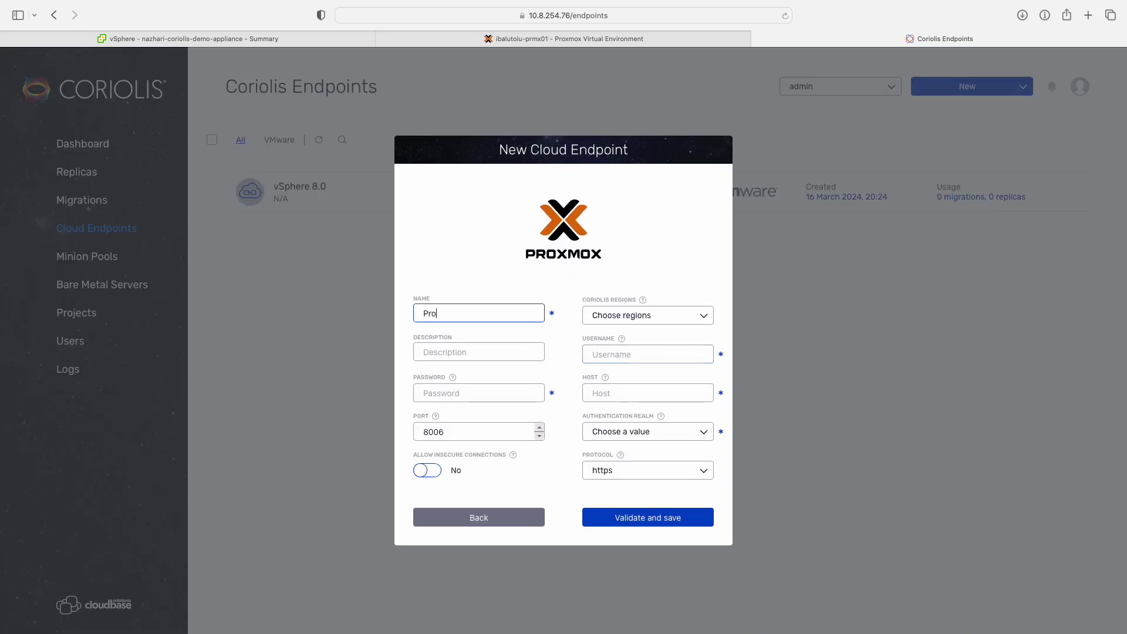
left_click(623, 317)
left_click(614, 339)
Enter the root username, its password, and host 10.8.17.240.
left_click(602, 352)
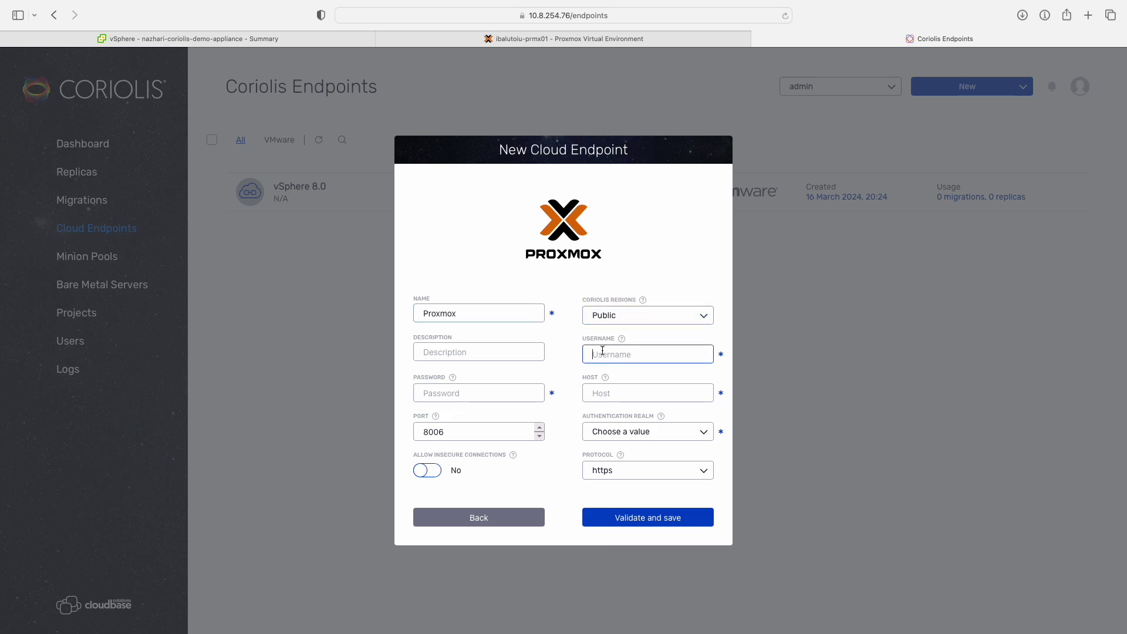
type("root")
left_click(492, 395)
type("********")
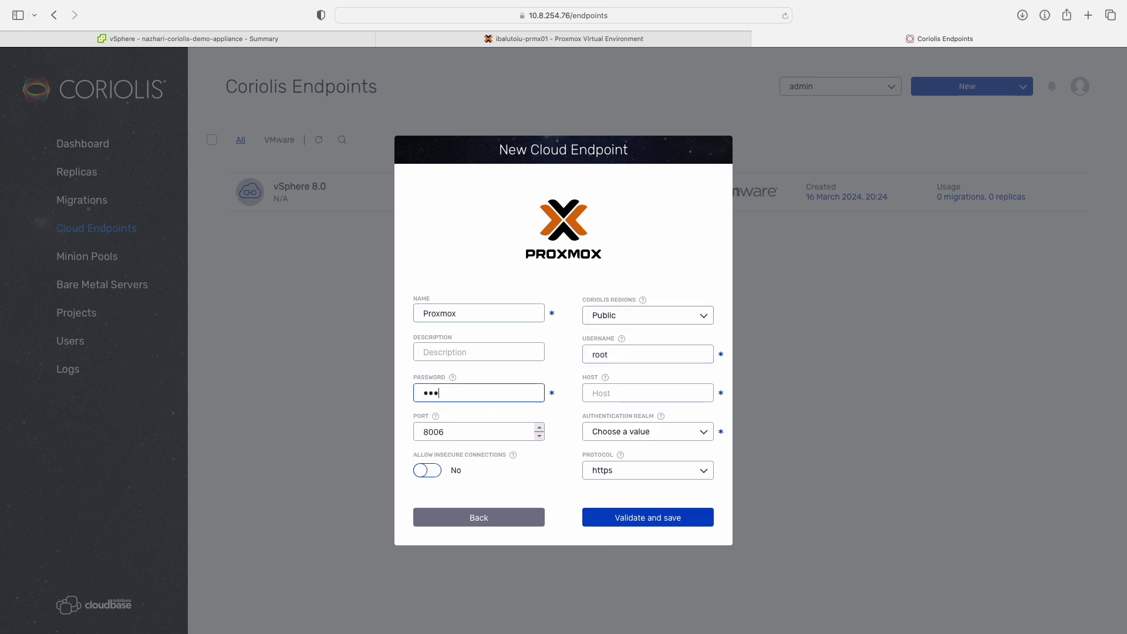
key("Tab")
type("10")
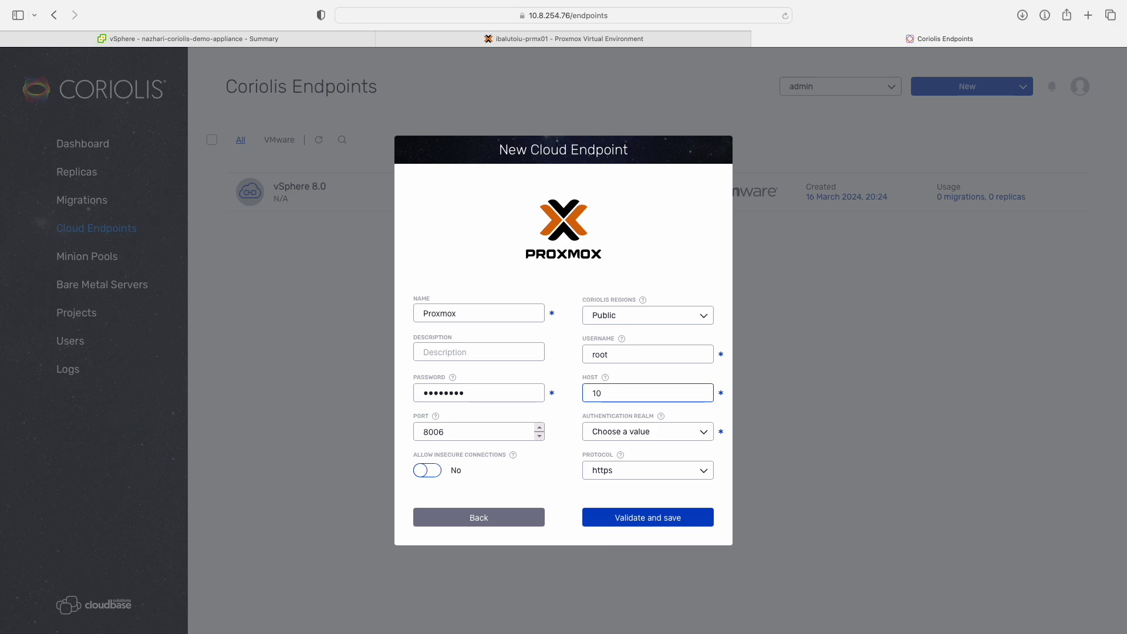
type(".8.17.240")
Choose the pam realm over https, allow insecure connections, then validate and save.
left_click(620, 432)
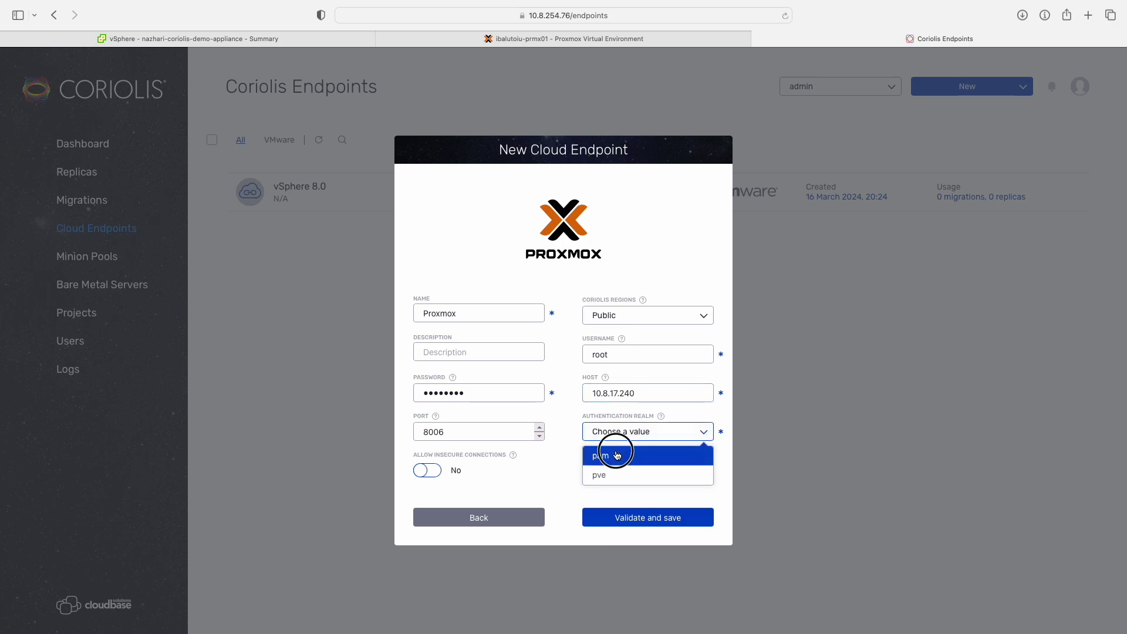
left_click(618, 452)
left_click(622, 472)
left_click(620, 515)
left_click(427, 471)
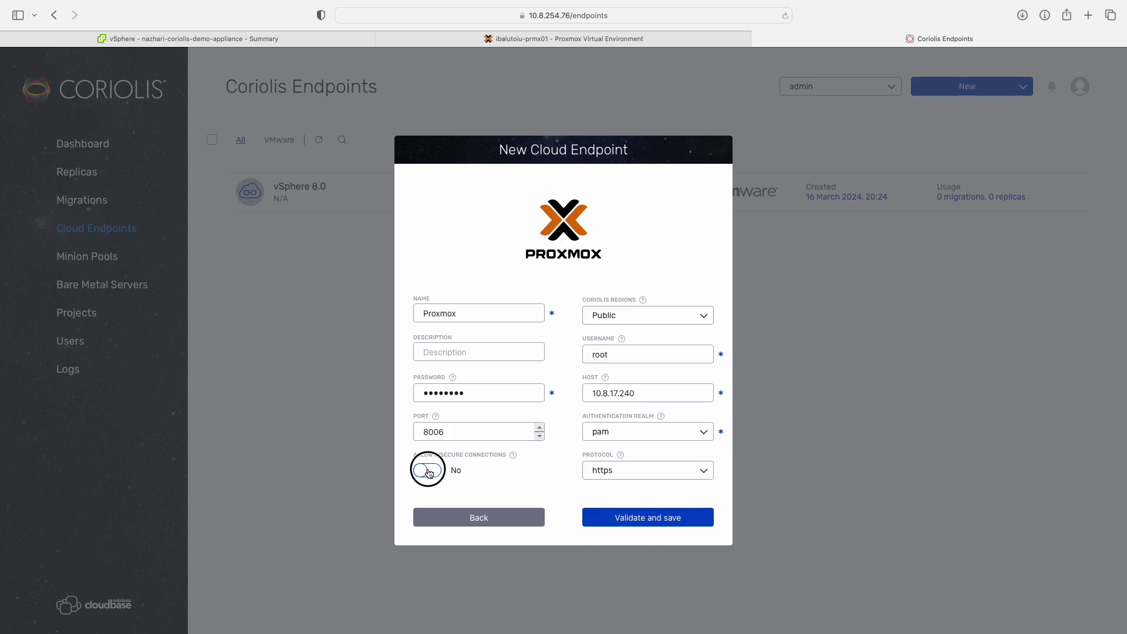
left_click(611, 520)
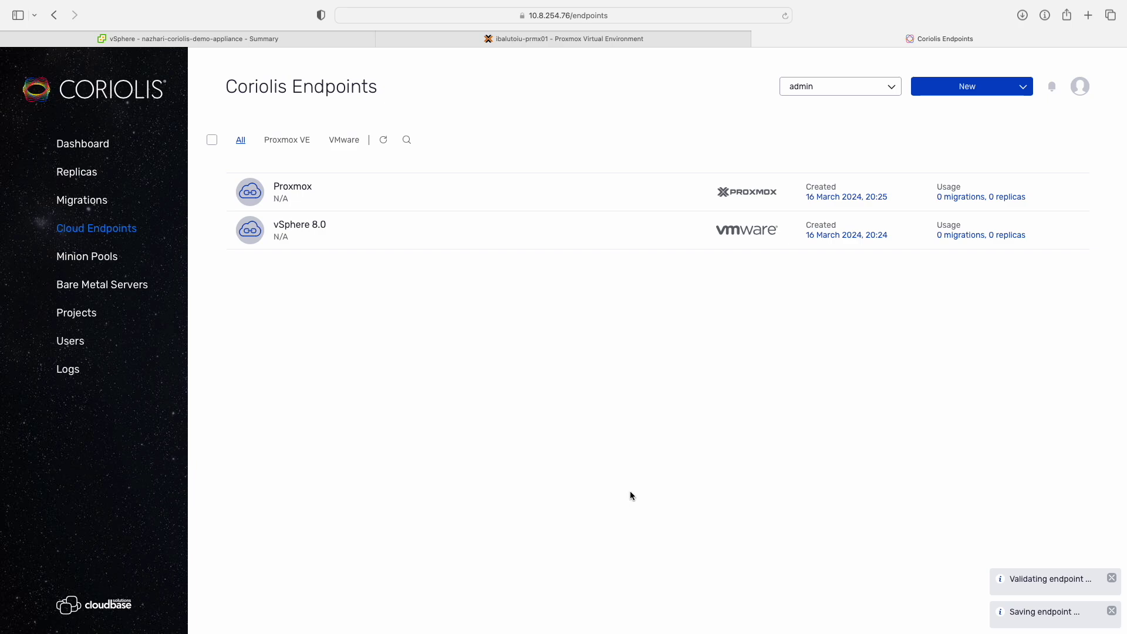
Begin a new transfer, switch its type from Migration to Replica, and advance to source selection.
left_click(933, 86)
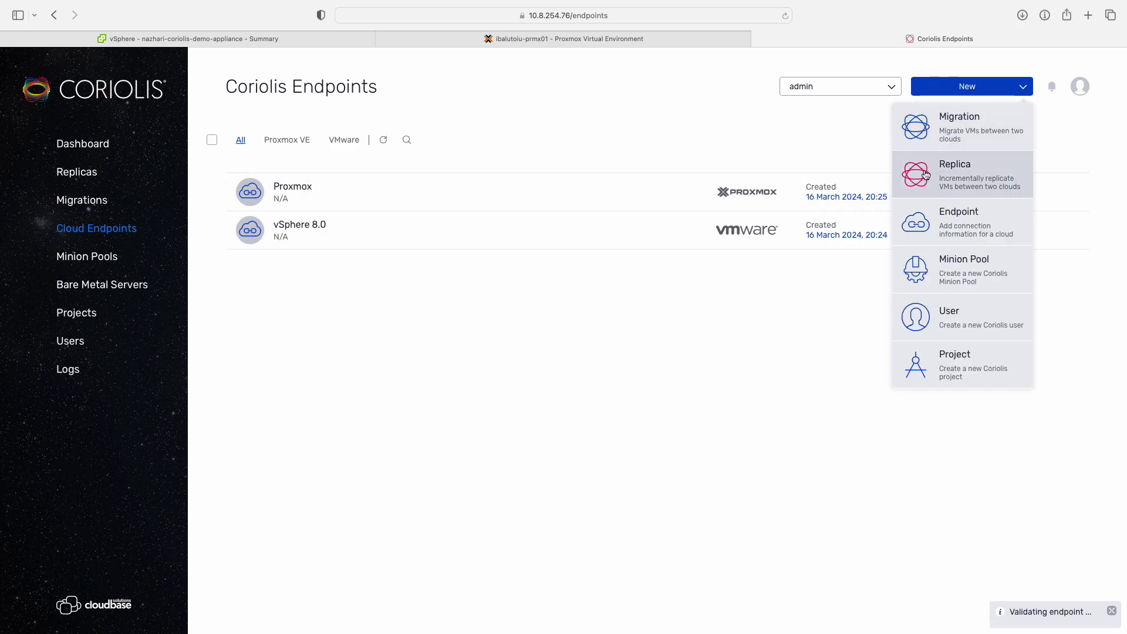
left_click(931, 142)
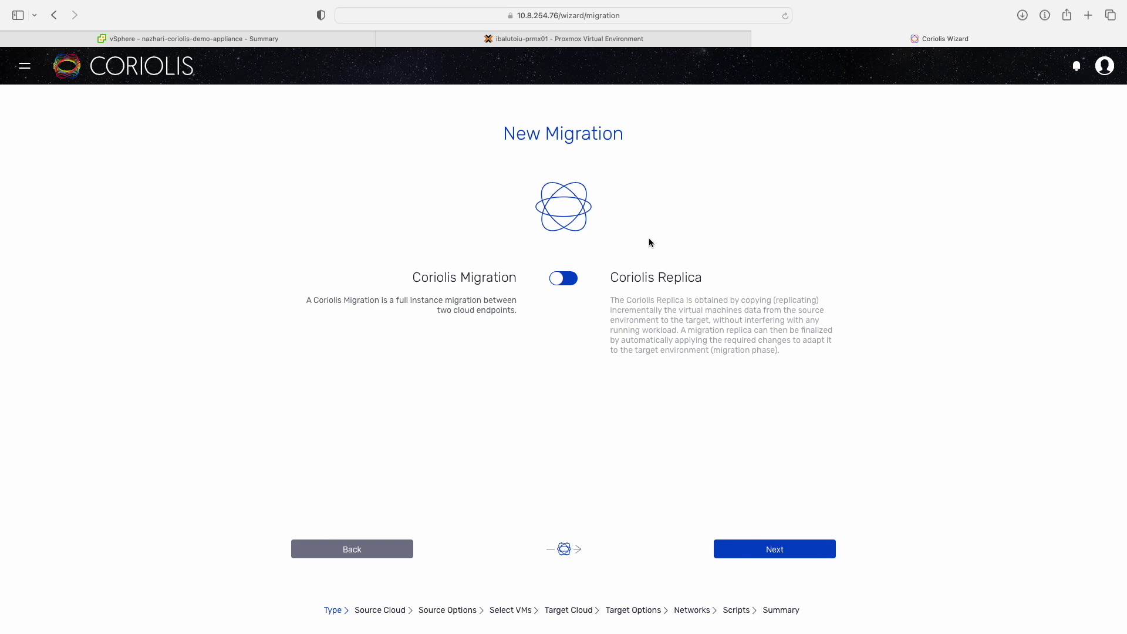
left_click(569, 283)
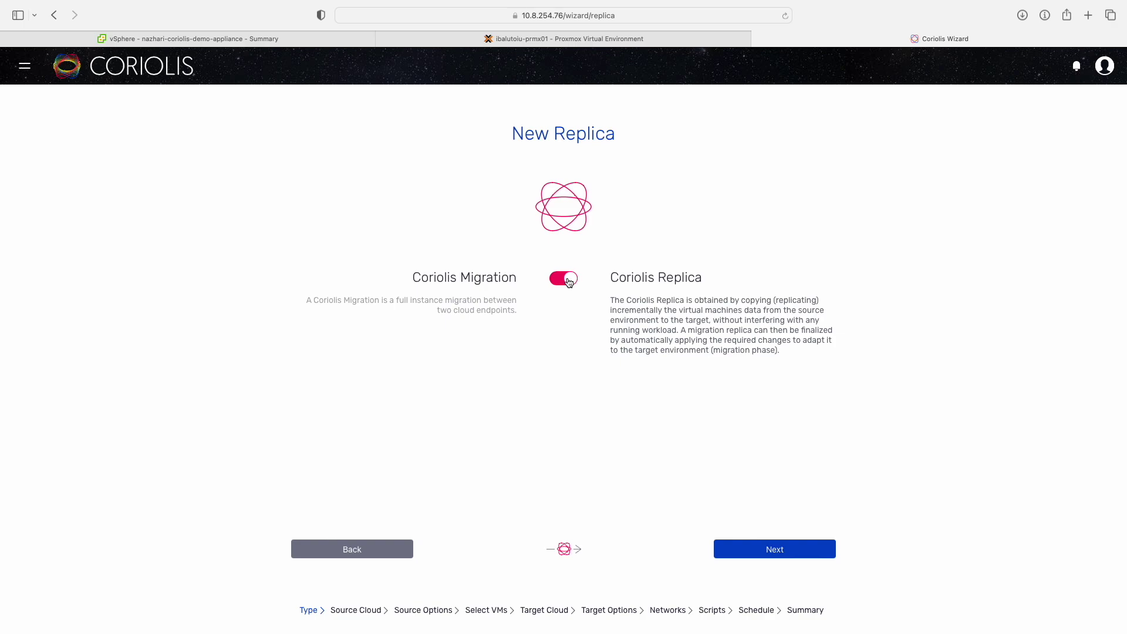
left_click(731, 557)
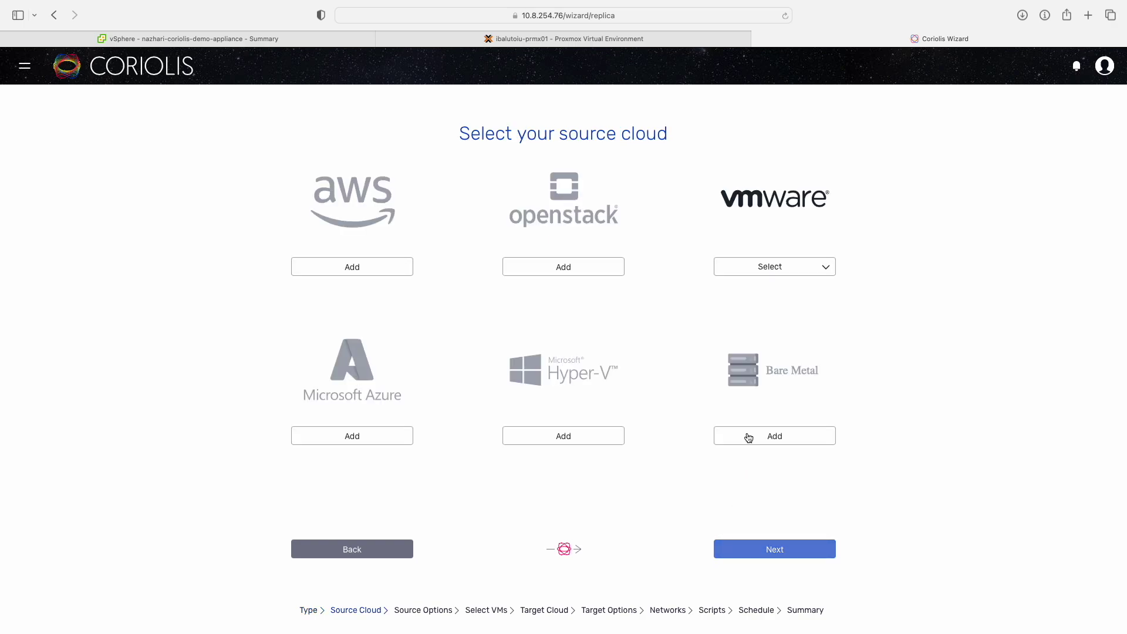
Choose the vSphere 8 endpoint as the replica source cloud.
left_click(770, 266)
left_click(768, 291)
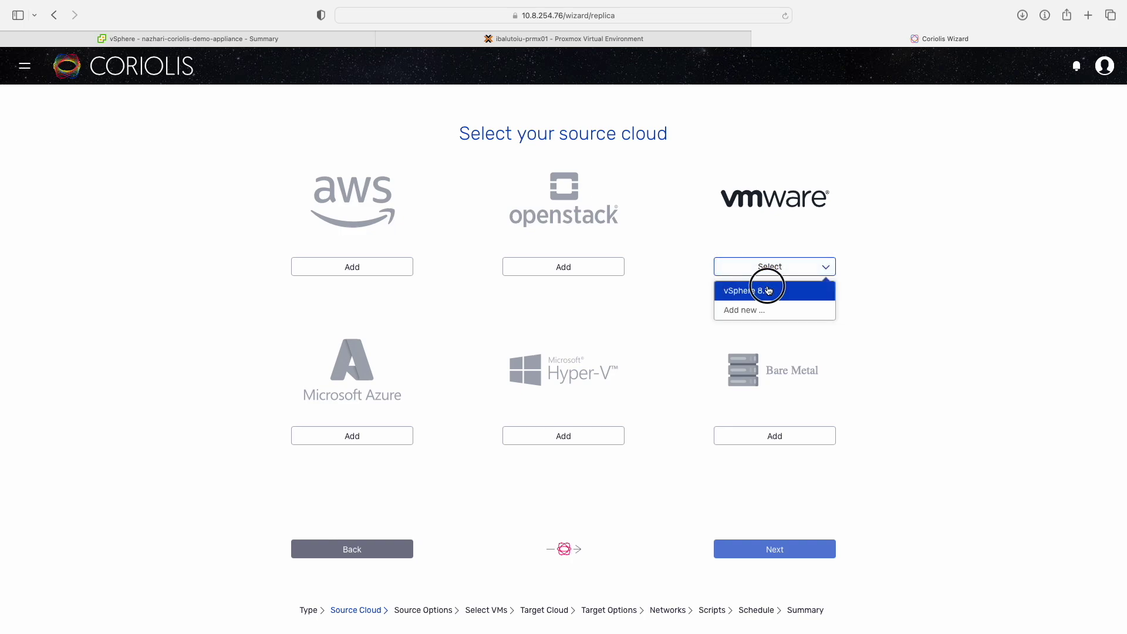
left_click(757, 553)
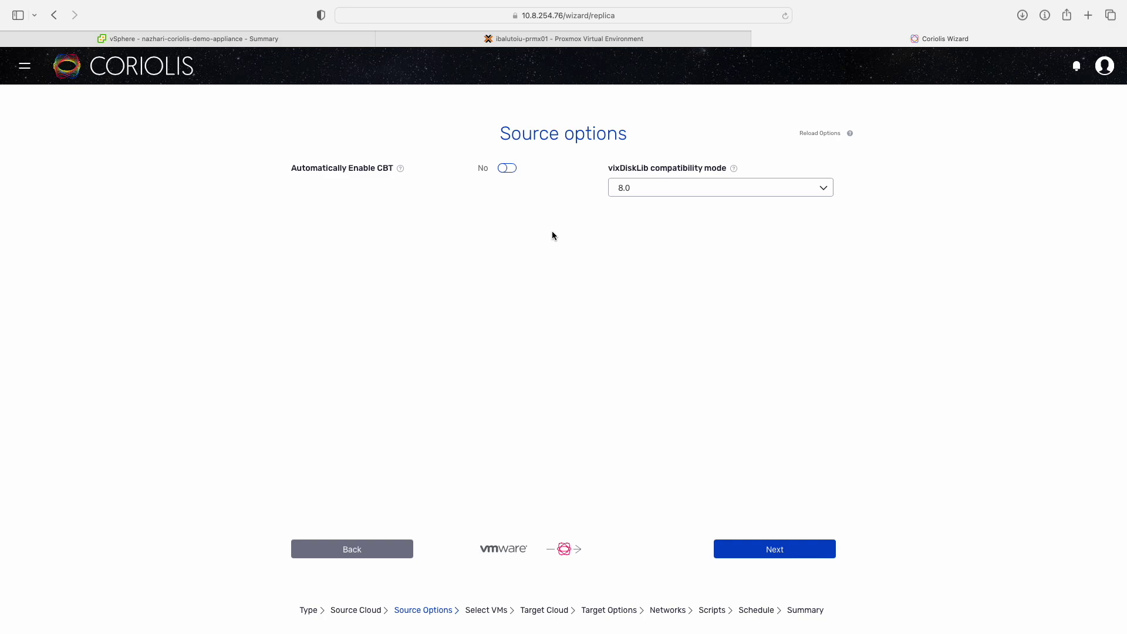
Enable automatic CBT and keep vixDiskLib compatibility mode at 8.0.
left_click(507, 170)
left_click(725, 187)
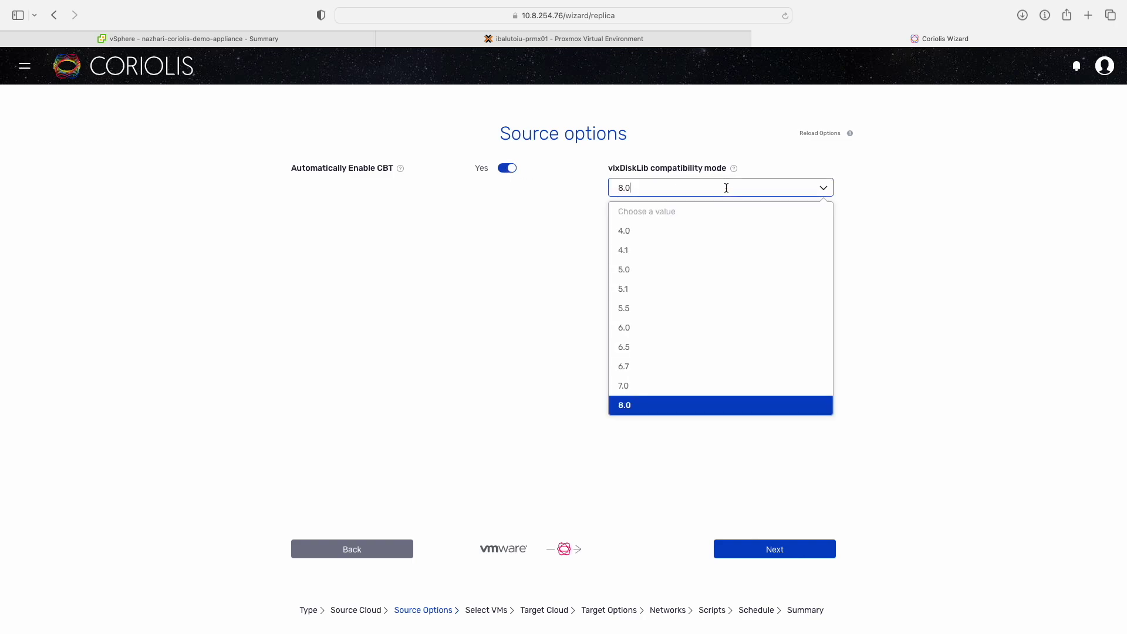
left_click(681, 404)
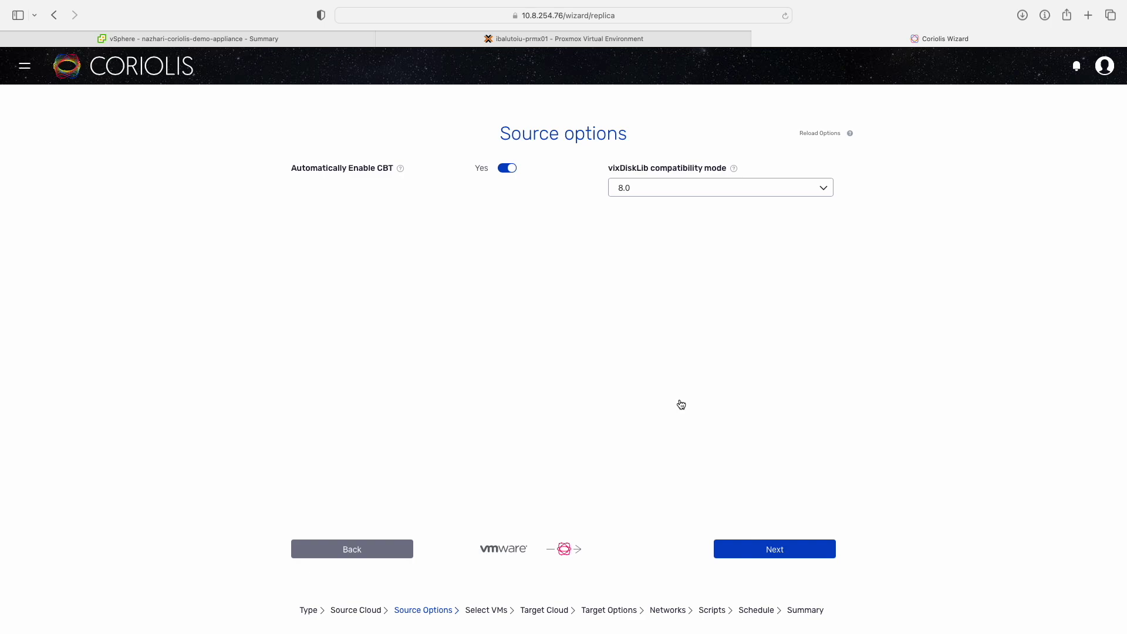
left_click(750, 553)
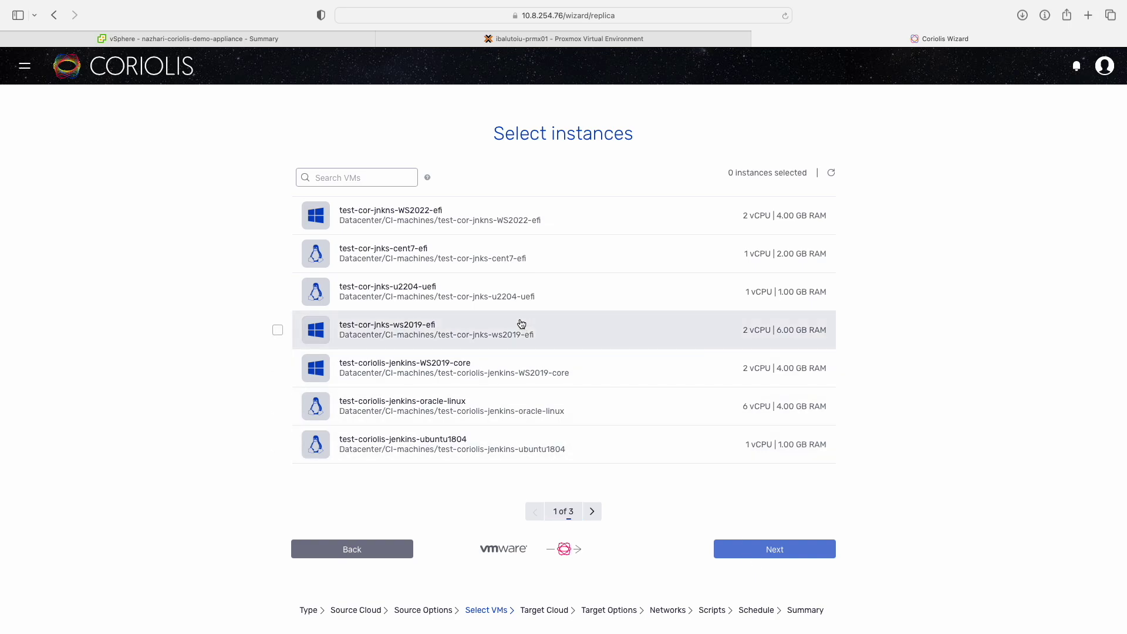
Once the VM list loads, switch to the vSphere Client tab.
left_click(293, 42)
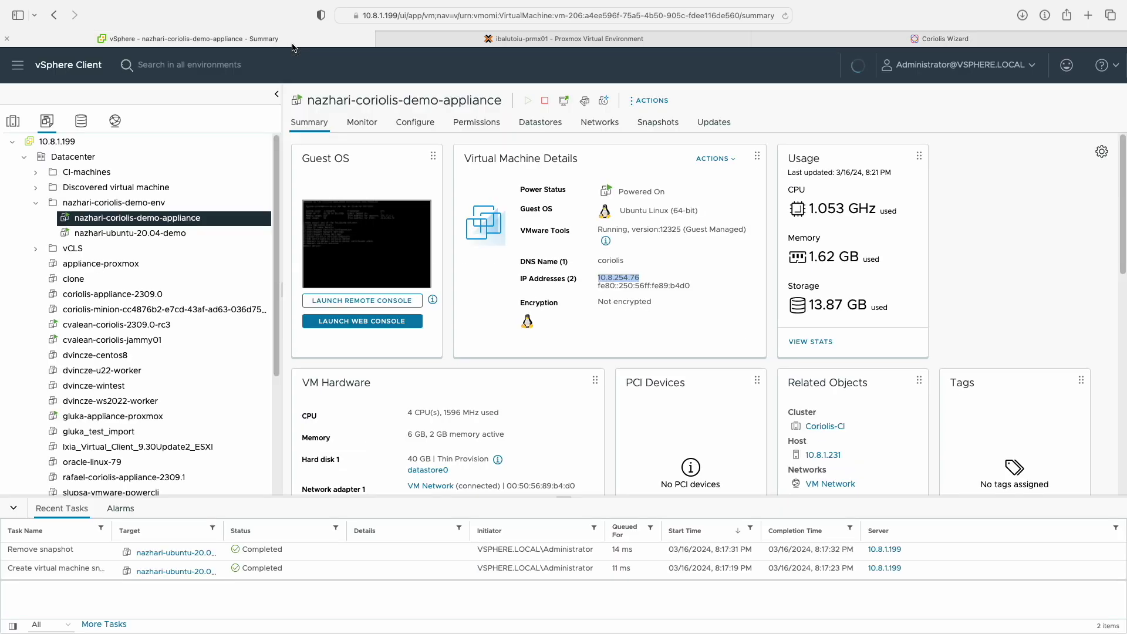
Log into the Ubuntu 20.04 demo VM console as ubuntu and check disk usage with df -h.
left_click(216, 234)
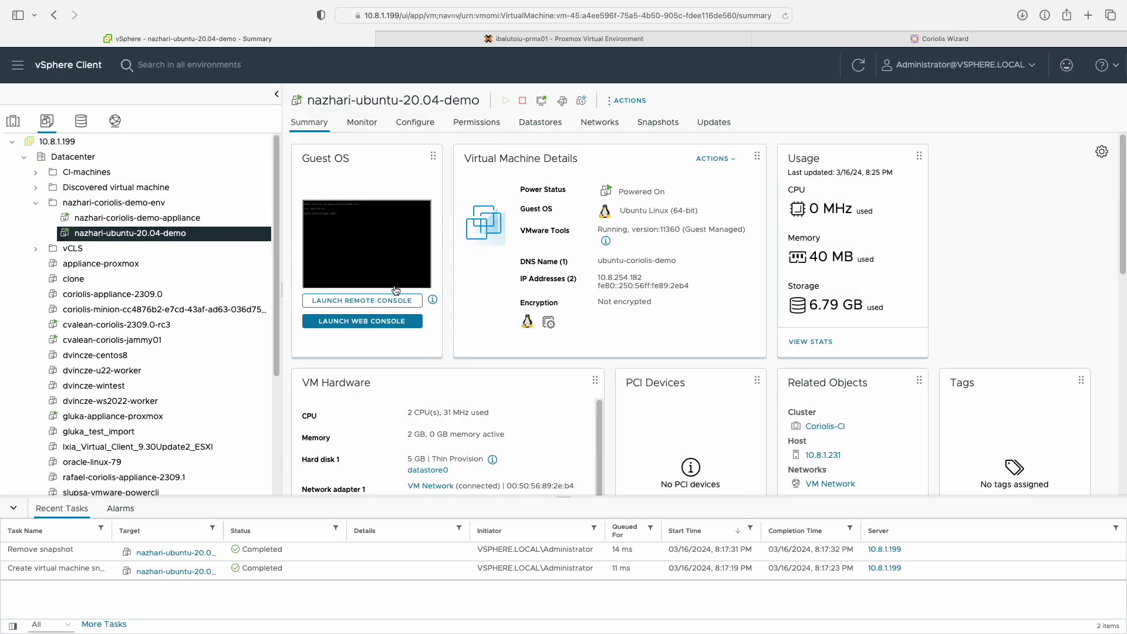
scroll(412, 357, "down", 2)
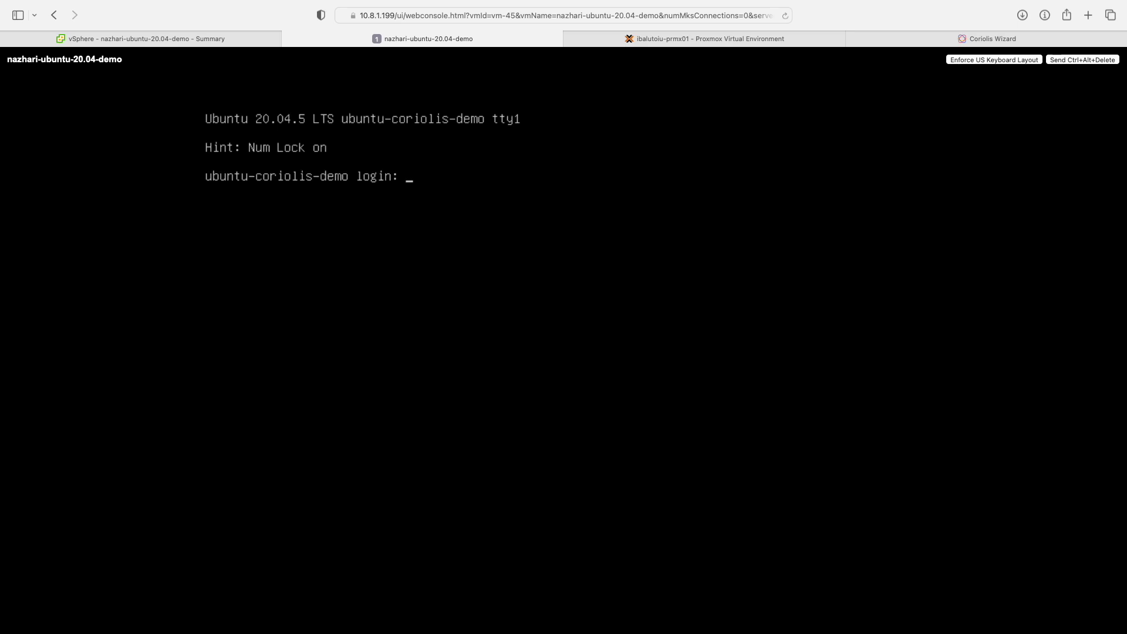
type("ubuntu")
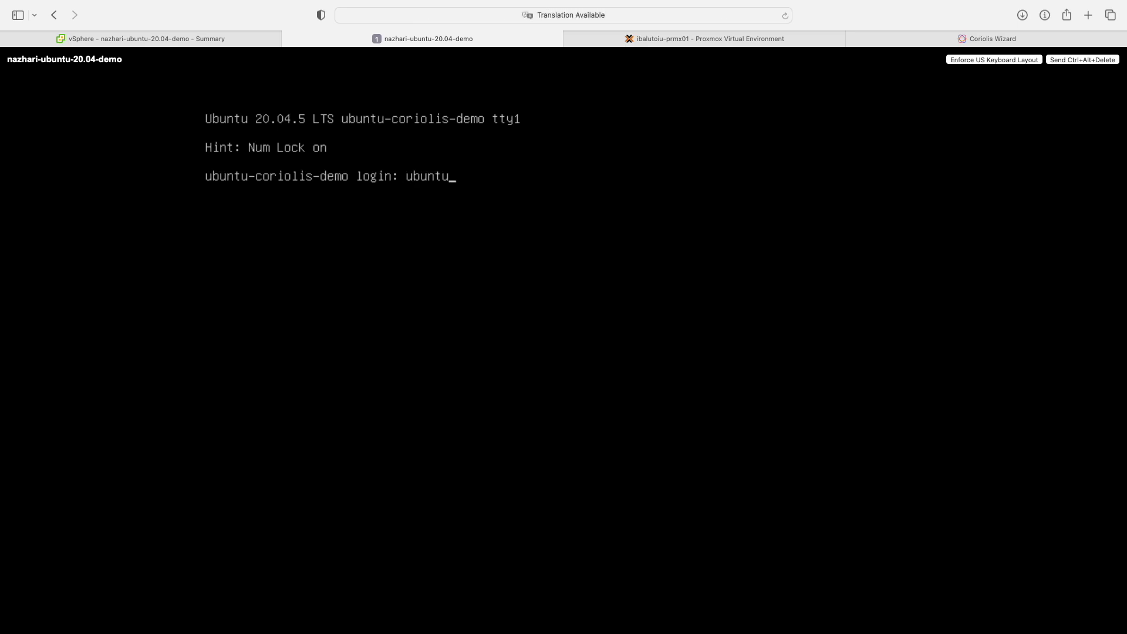
key("Return")
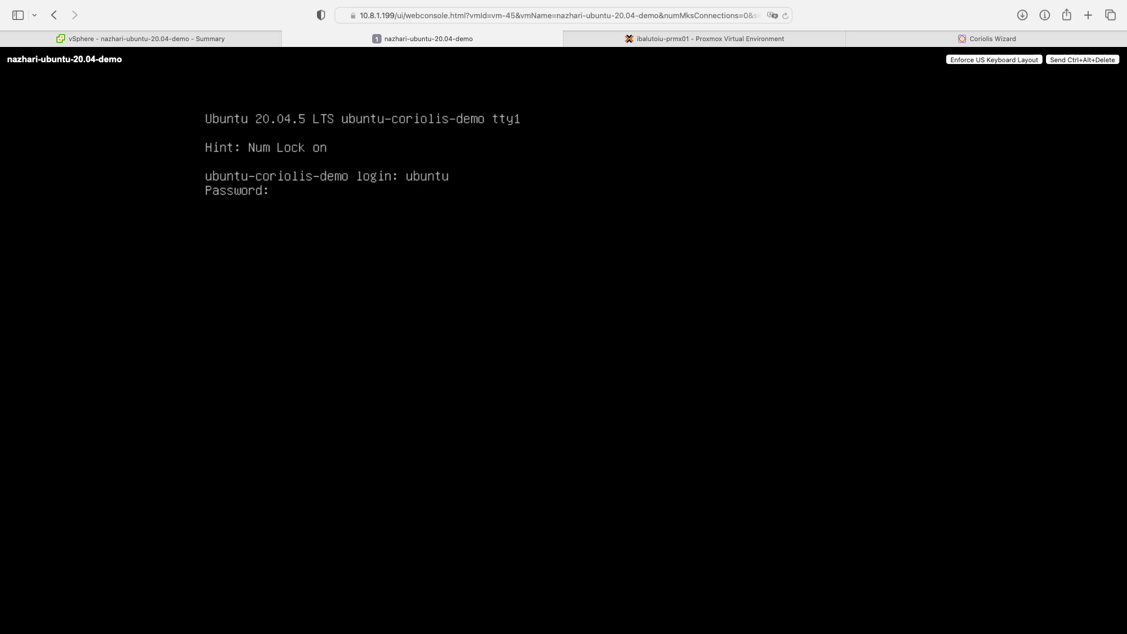
key("Return")
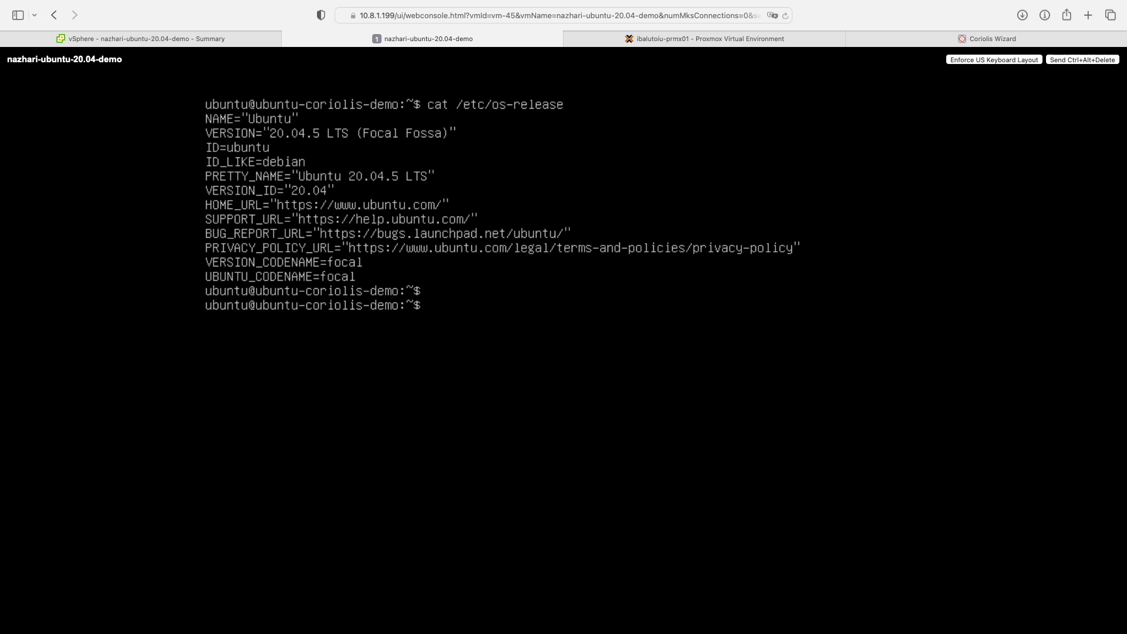
type("df -h")
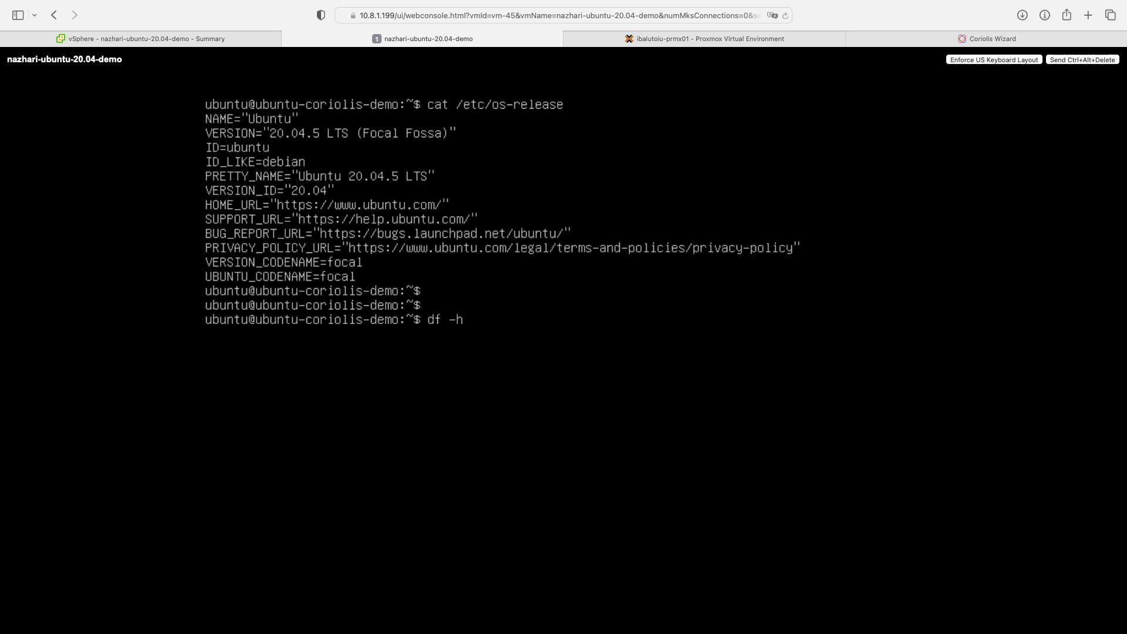
key("Return")
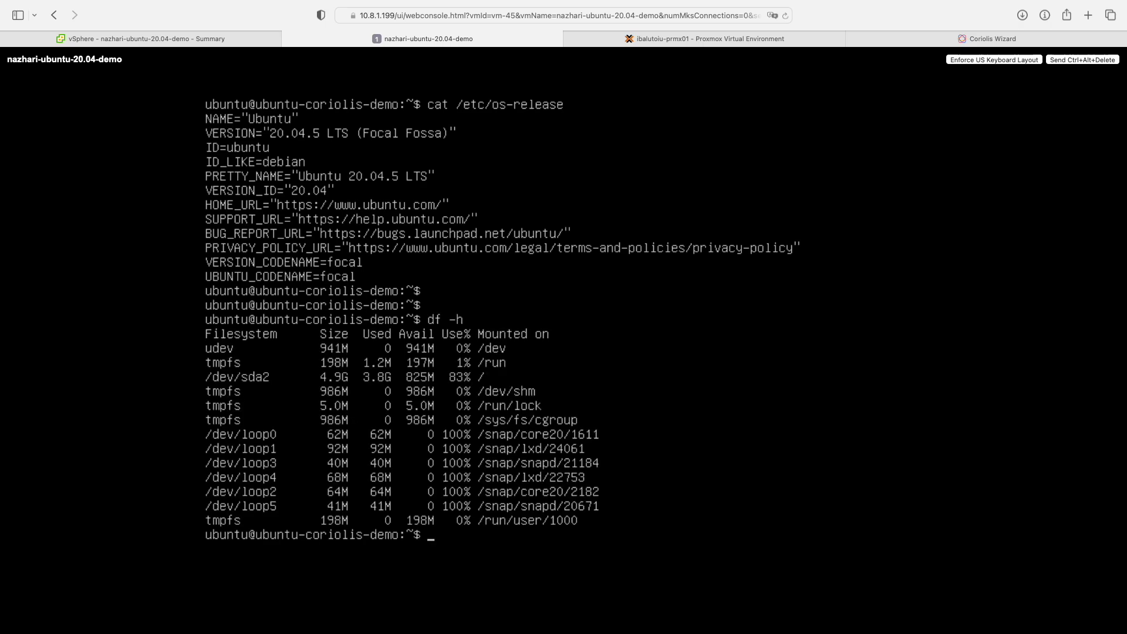
key("Return")
key("Return")
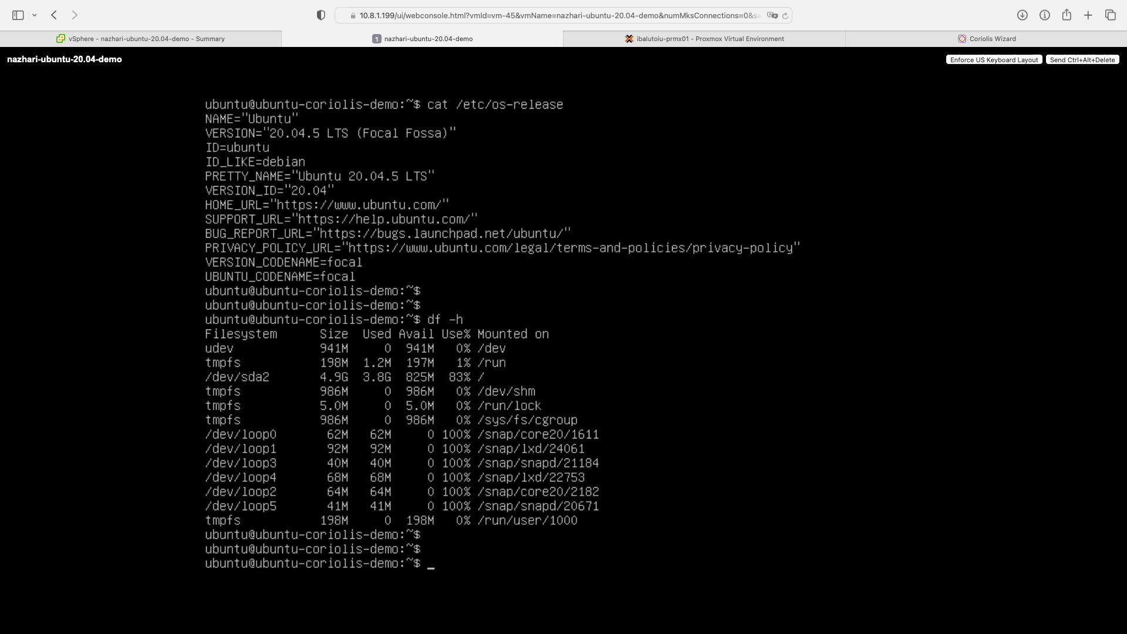
Write 'See you on Proxmox!' and the current date into replica_0.txt, then print it.
type("clear")
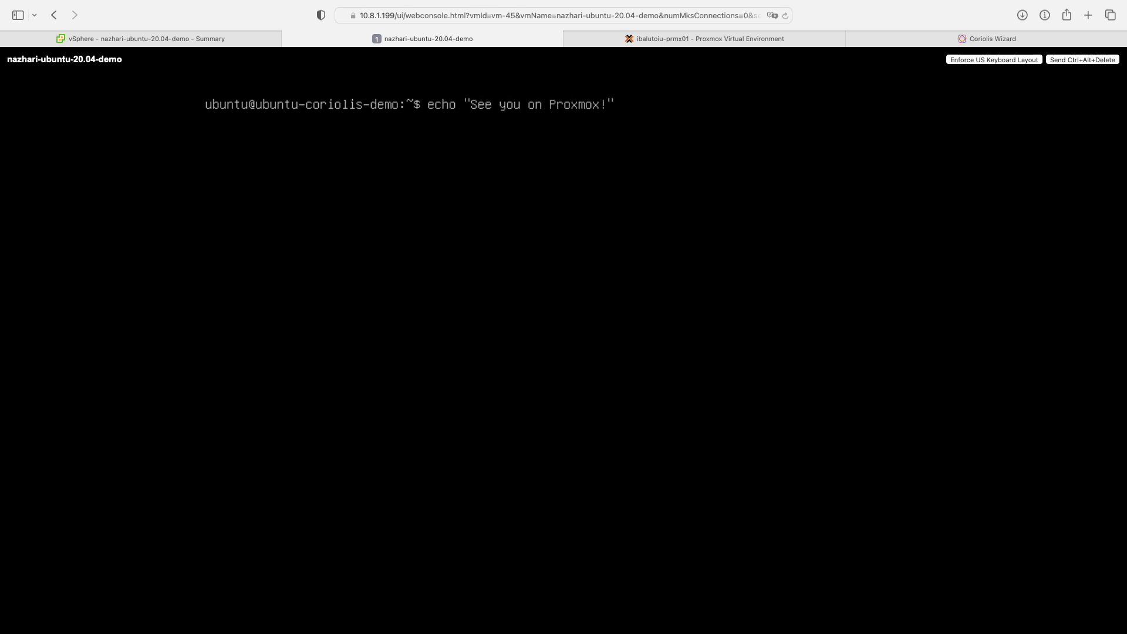
key("Right")
type("> replica_0.txt")
key("Return")
type("date >>")
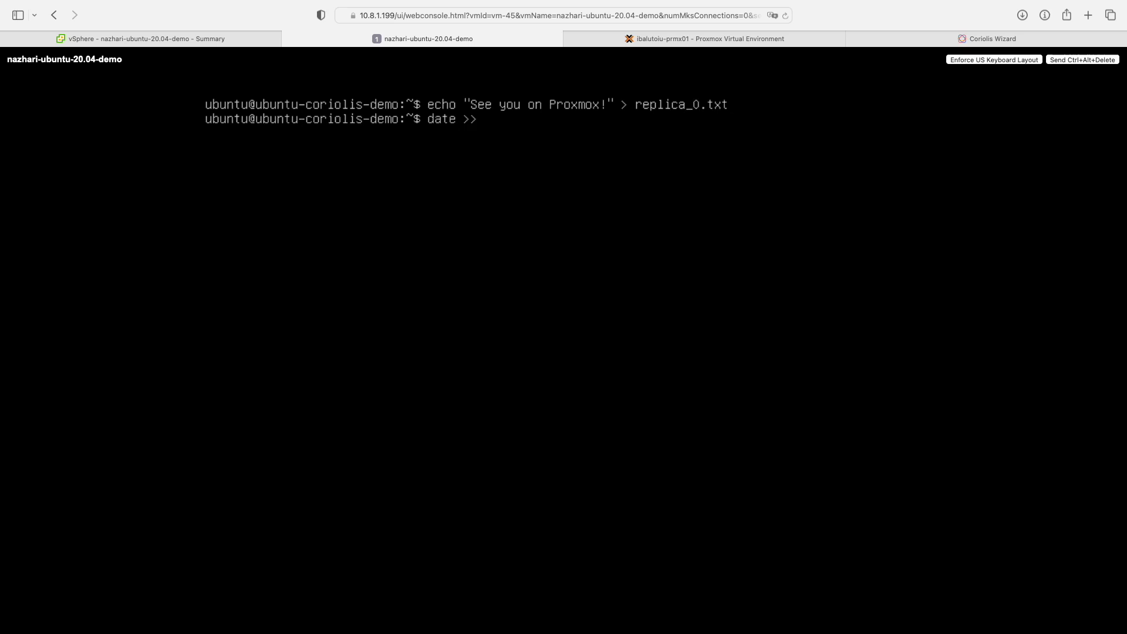
type(" replica_0.txt")
key("Return")
type("cat replica_0.txt")
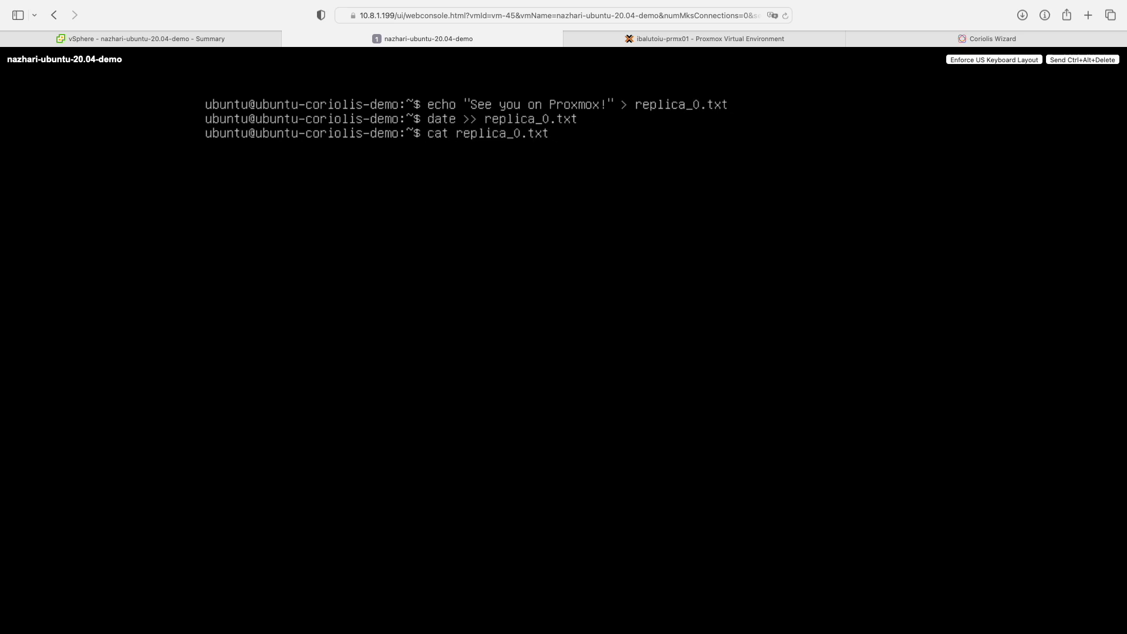
key("Return")
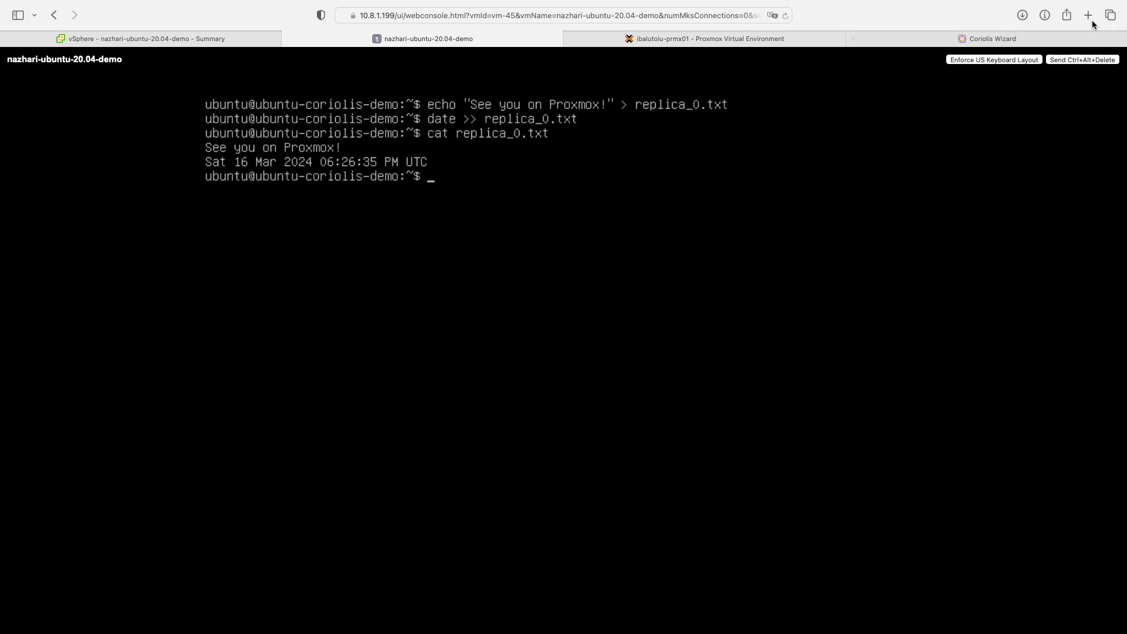
left_click(1041, 35)
Search the VM list and select the Ubuntu 20.04 demo VM for replication.
left_click(370, 178)
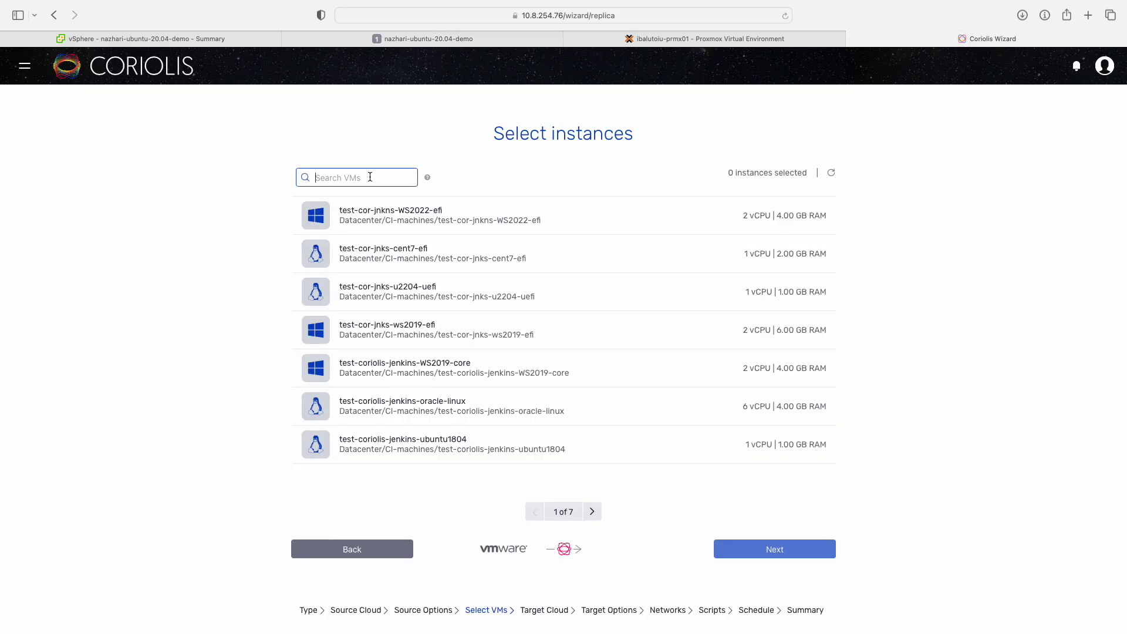
type("nazhari")
left_click(399, 253)
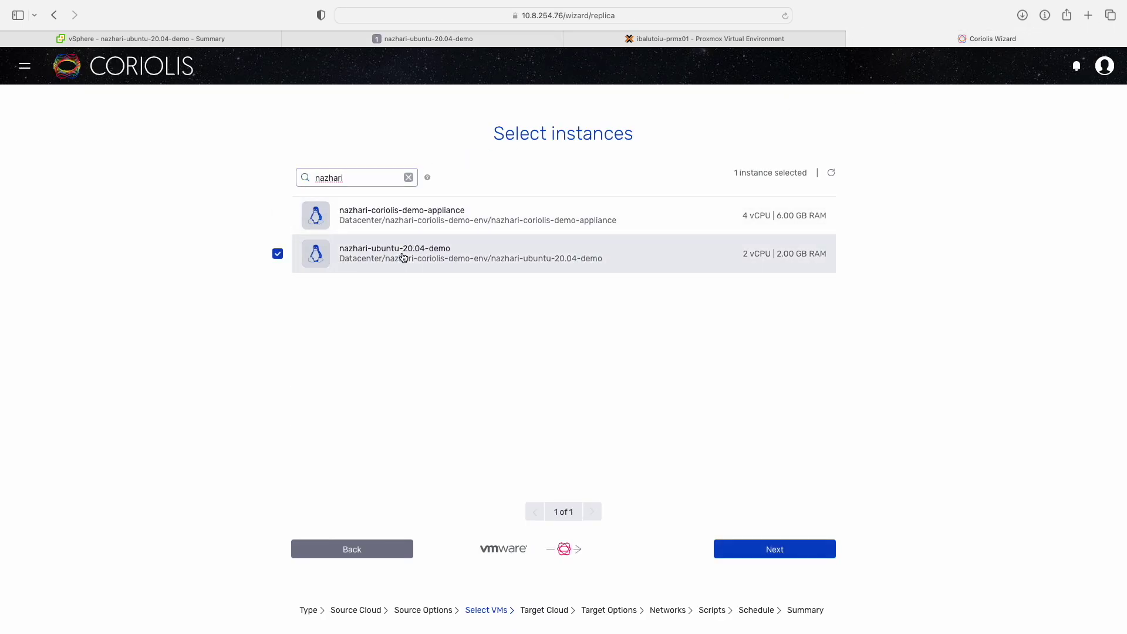
left_click(757, 549)
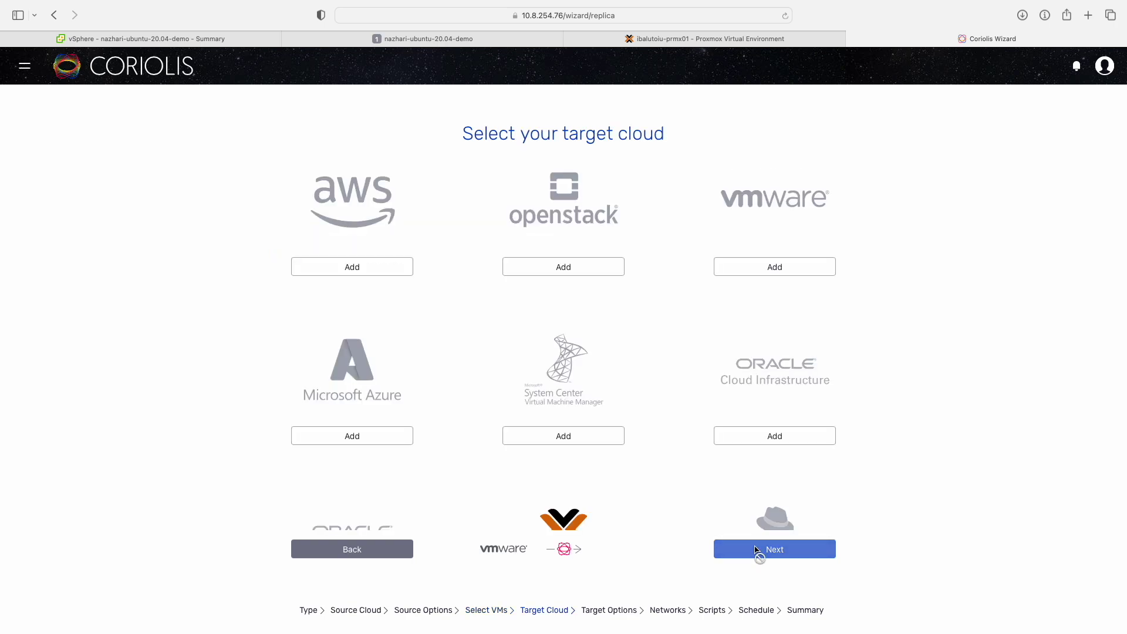
Set the existing Proxmox endpoint as the target cloud.
scroll(716, 488, "down", 5)
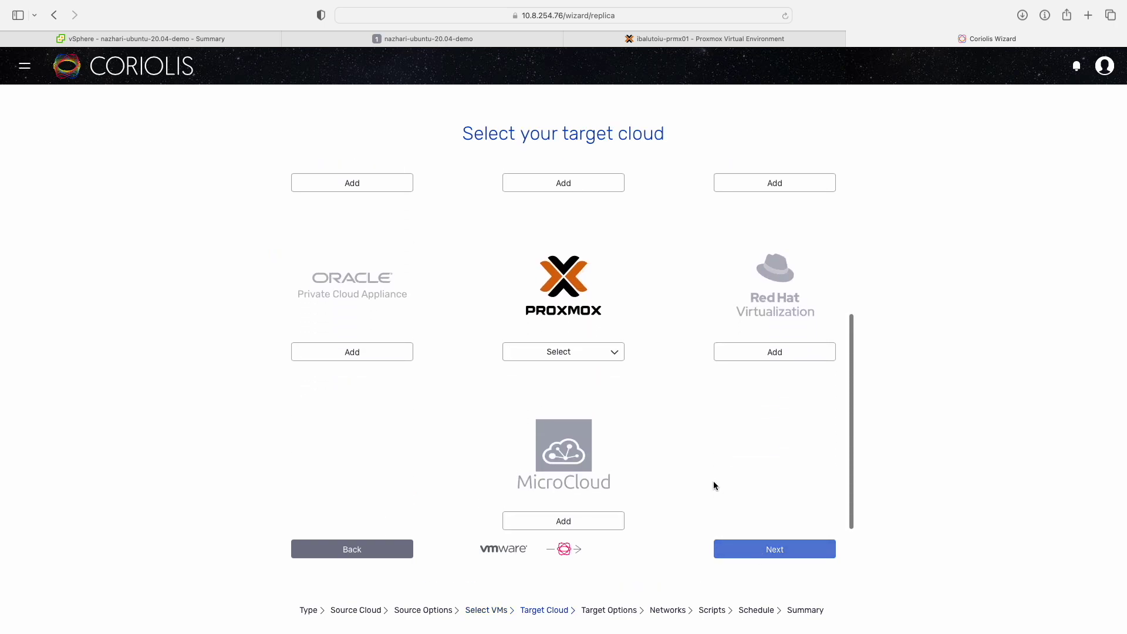
left_click(614, 357)
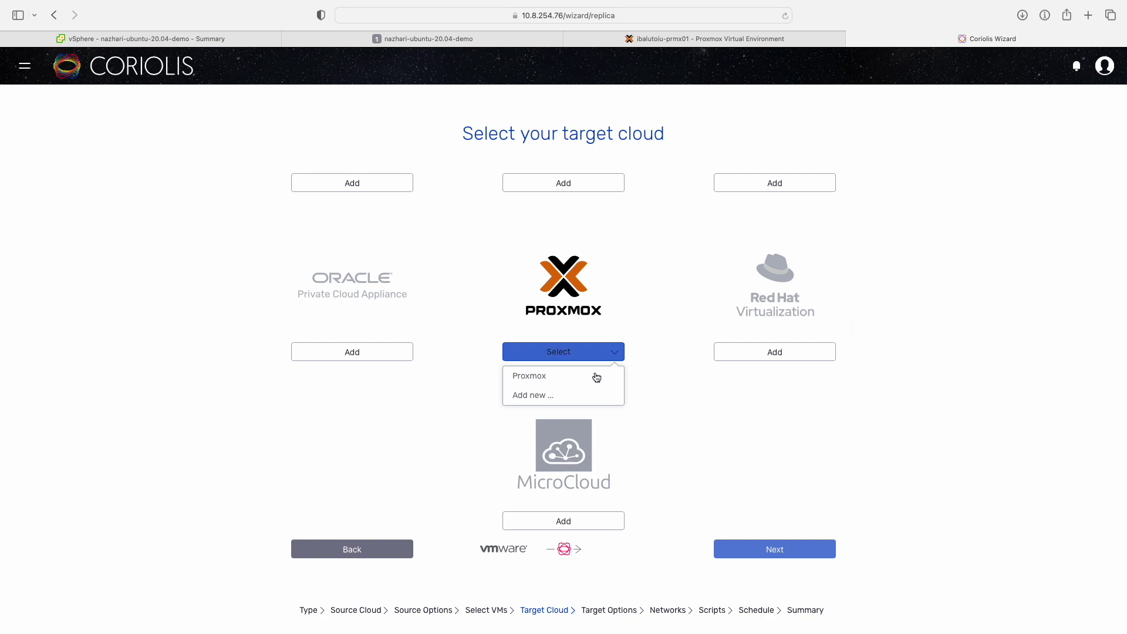
left_click(591, 378)
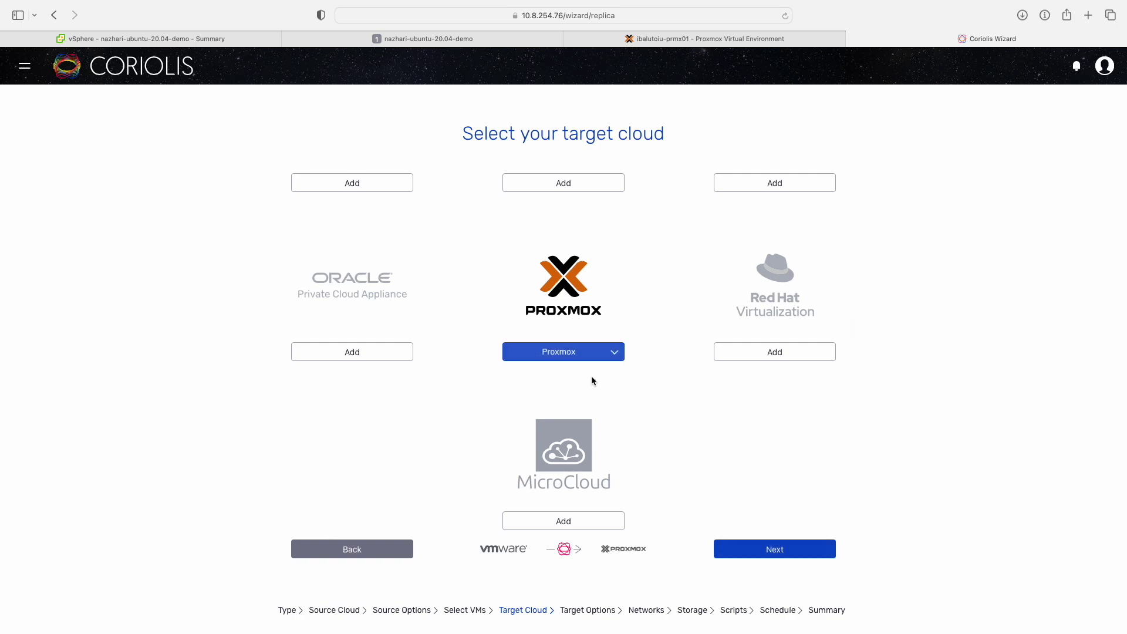
left_click(745, 554)
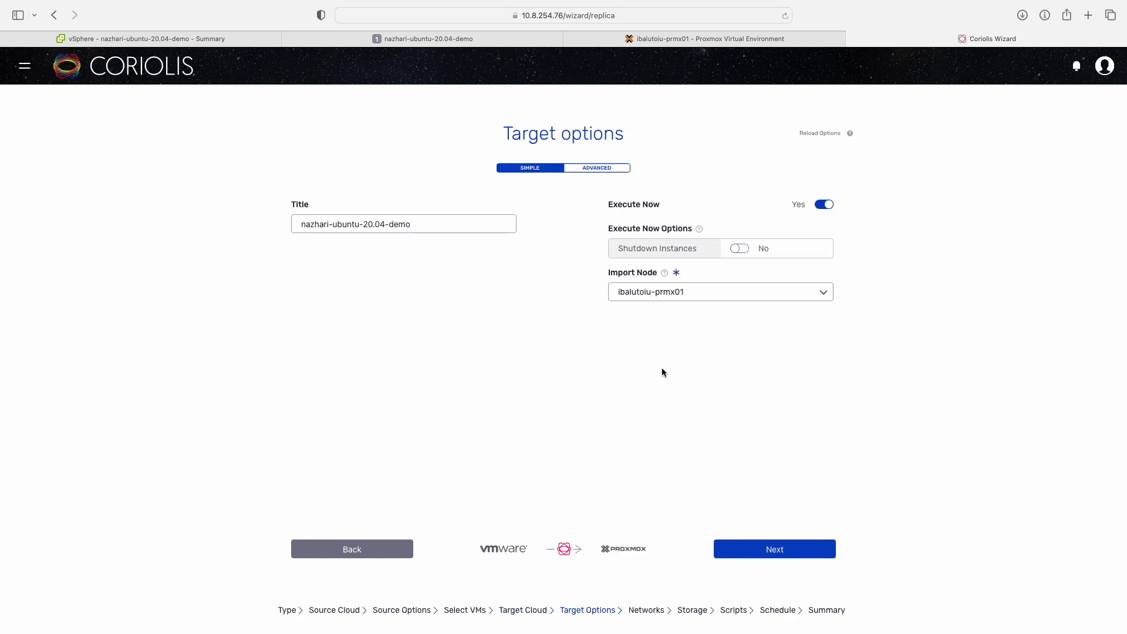
In advanced options, import onto node prmx03 and keep virtio for disks and network interfaces.
left_click(599, 168)
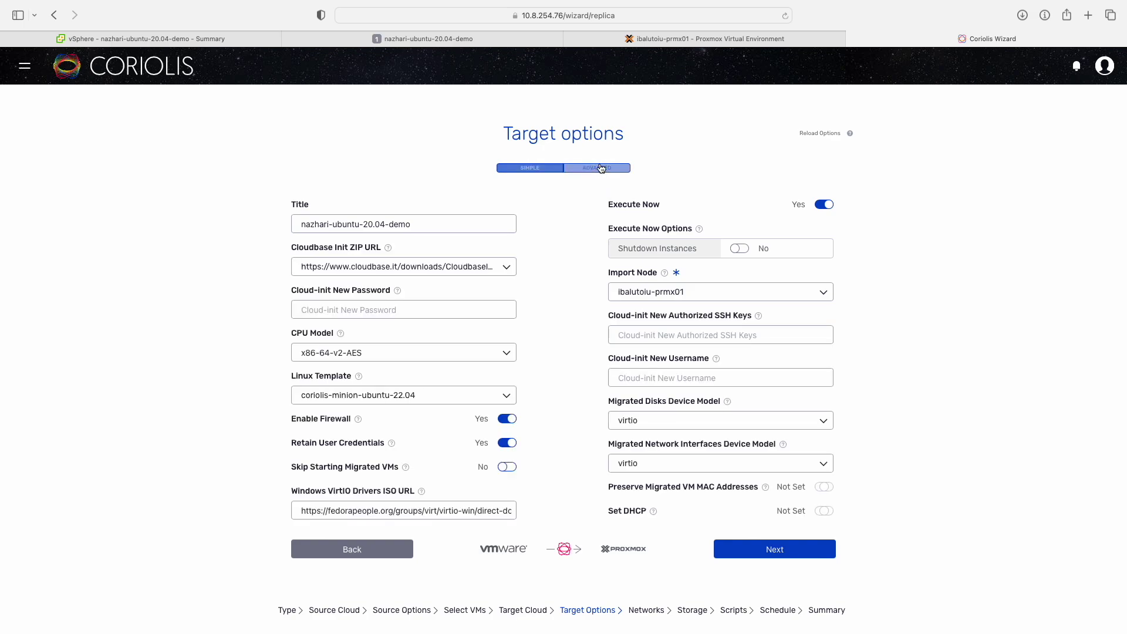
left_click(732, 292)
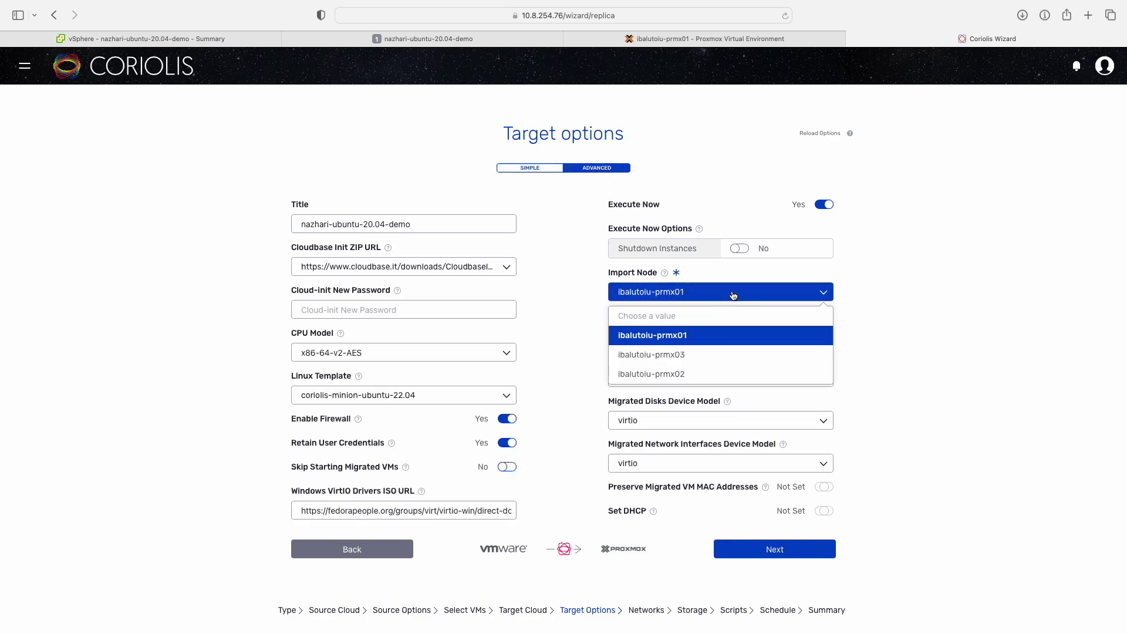
left_click(710, 355)
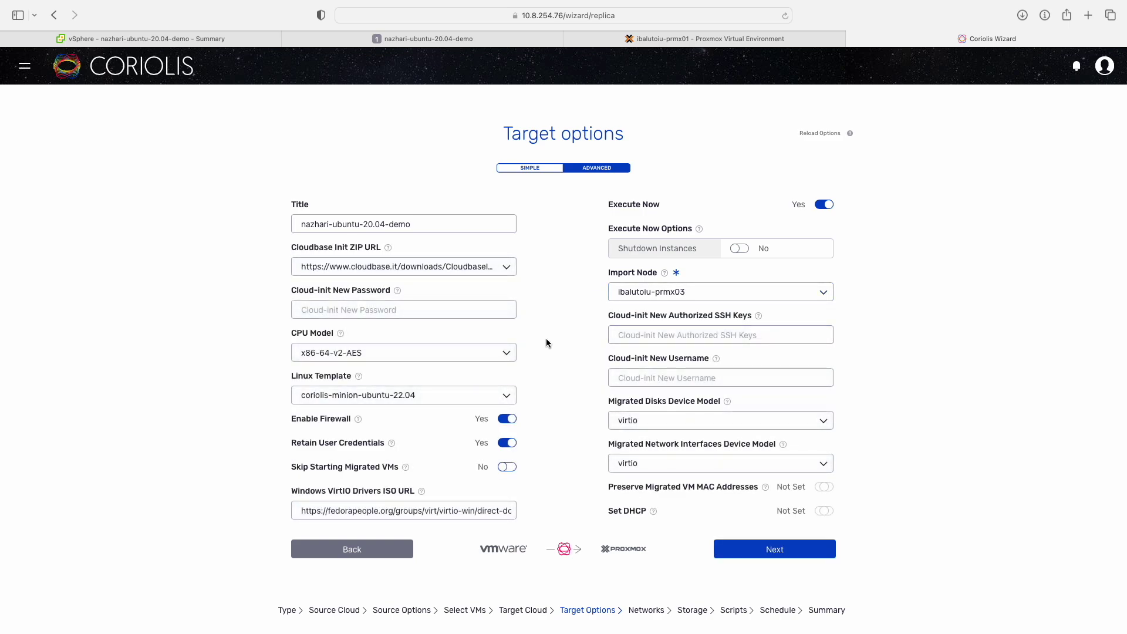
left_click(509, 352)
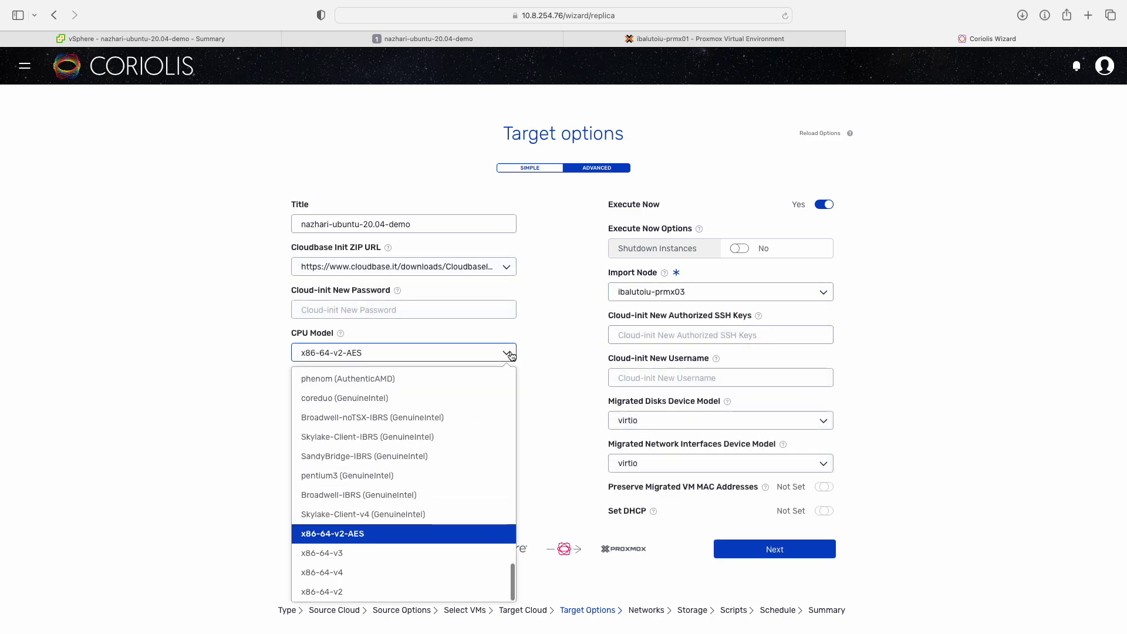
left_click(825, 420)
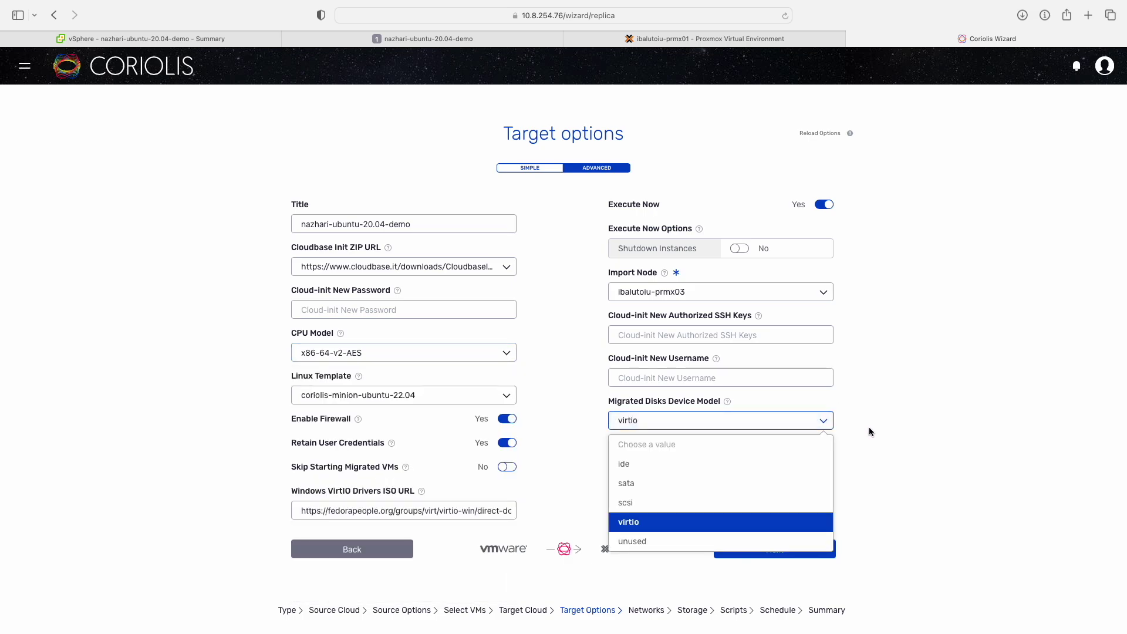
left_click(766, 522)
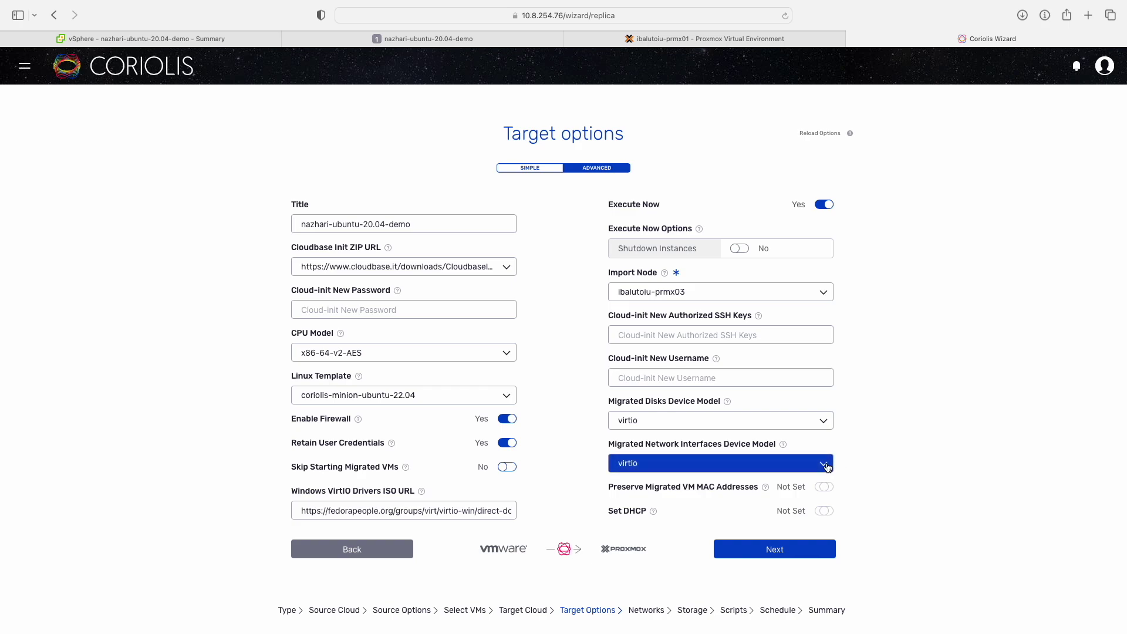
left_click(798, 463)
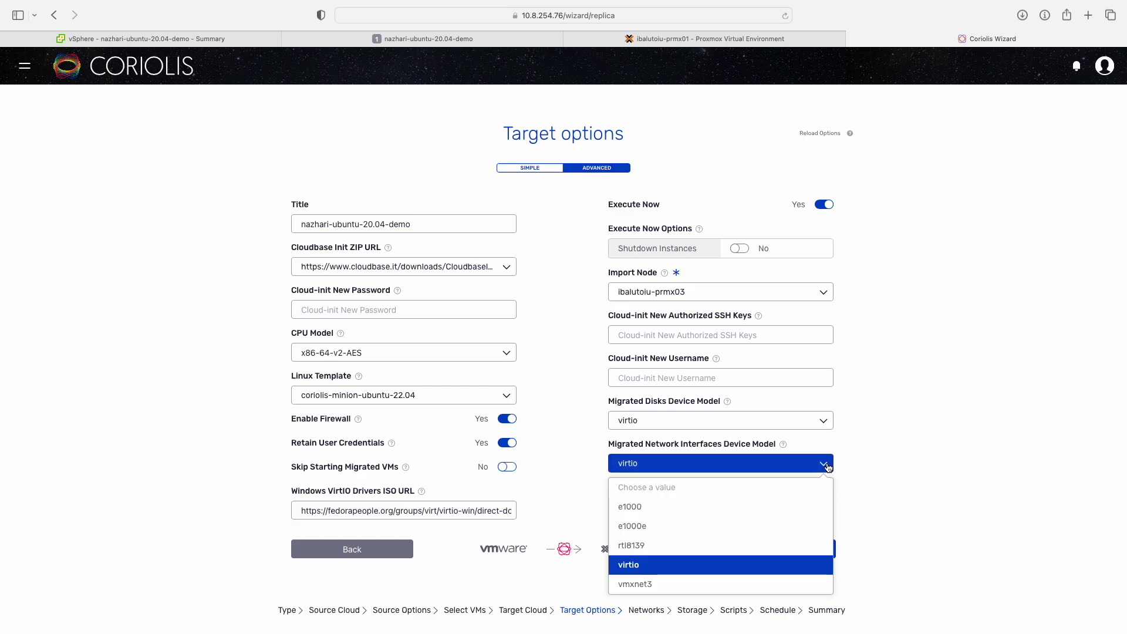
left_click(731, 568)
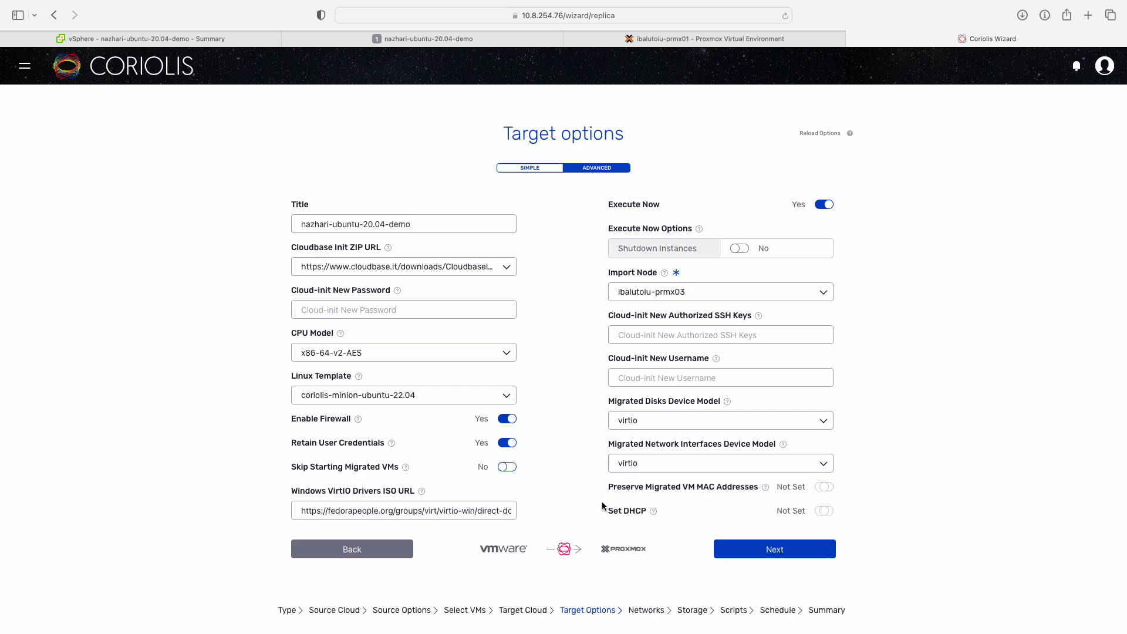
Turn off MAC address preservation, enable DHCP, and keep the coriolis-minion-ubuntu-22.04 Linux template.
scroll(603, 504, "down", 2)
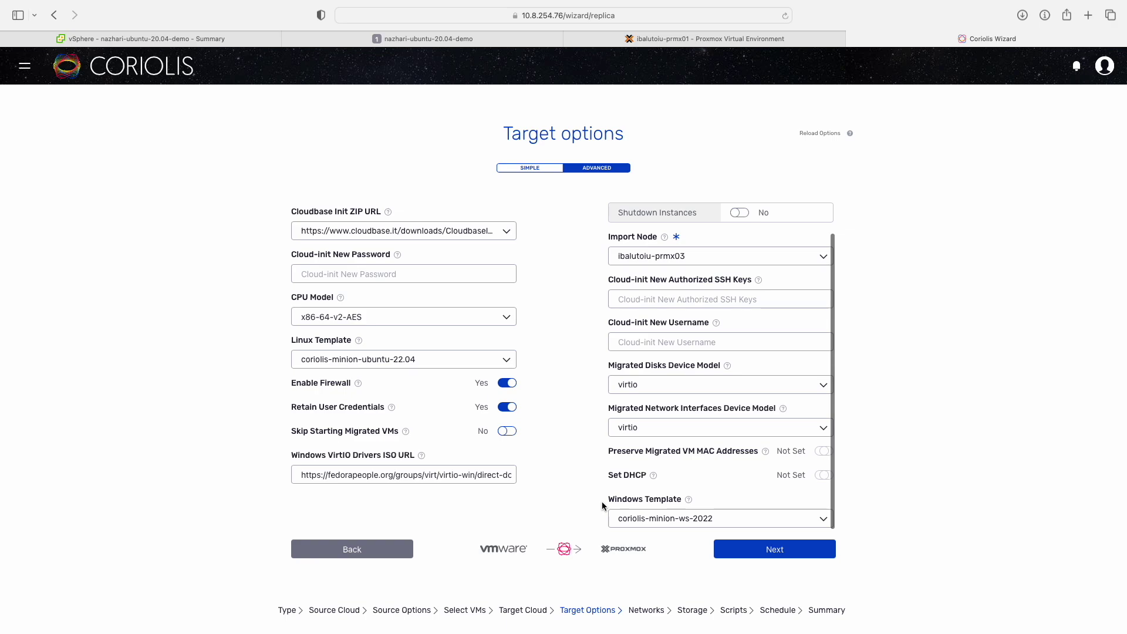
scroll(603, 505, "up", 1)
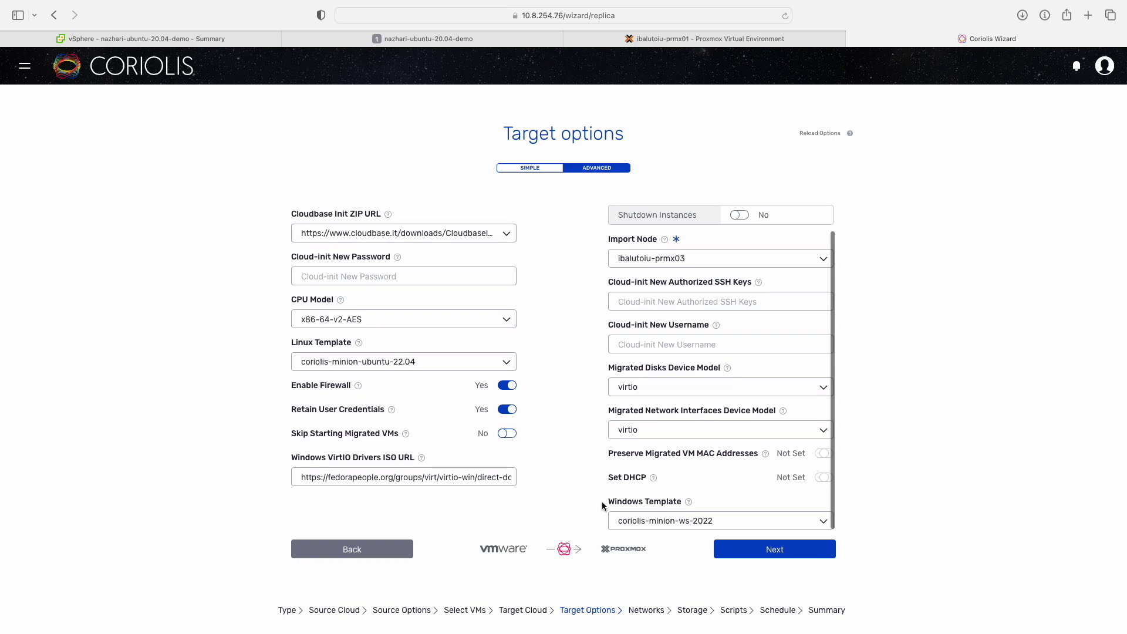
left_click(823, 454)
left_click(823, 455)
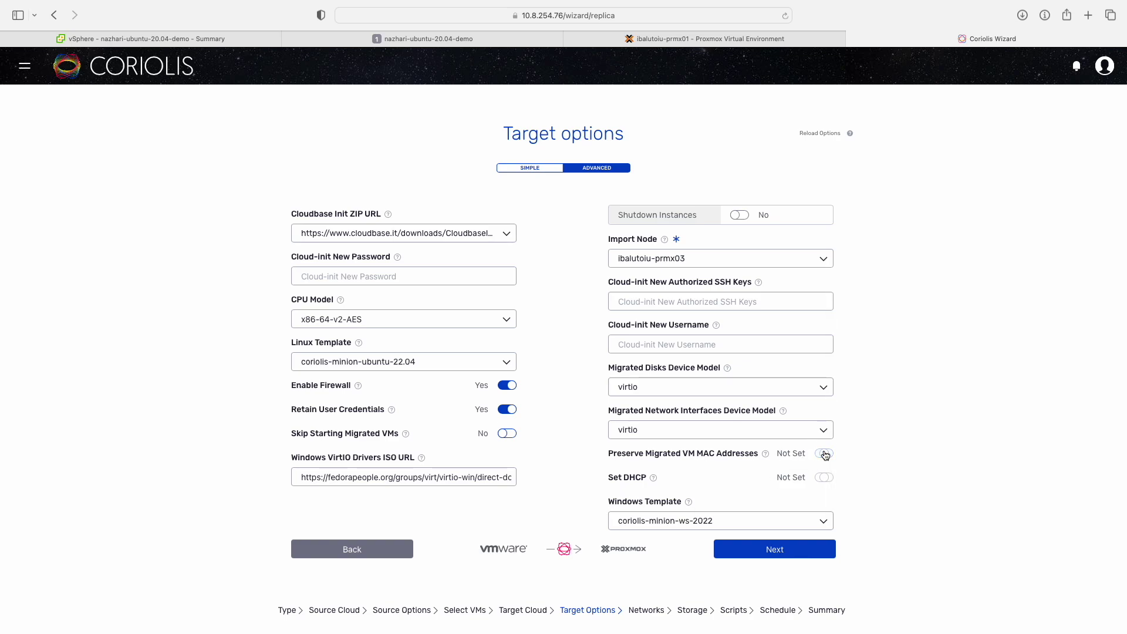
left_click(825, 455)
left_click(827, 480)
left_click(496, 361)
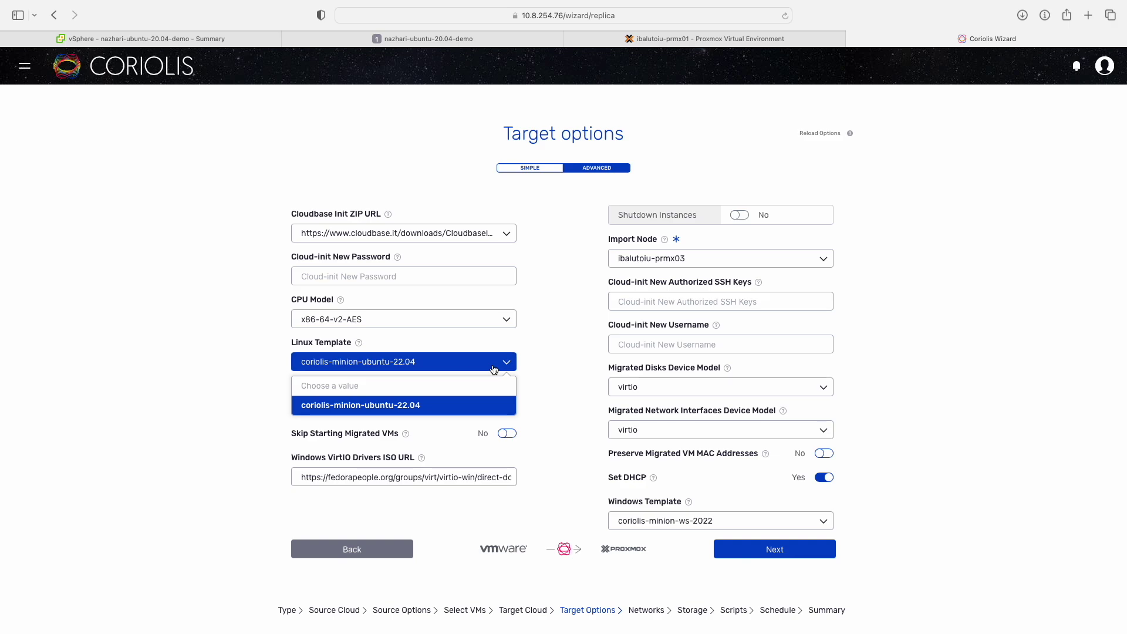
left_click(473, 406)
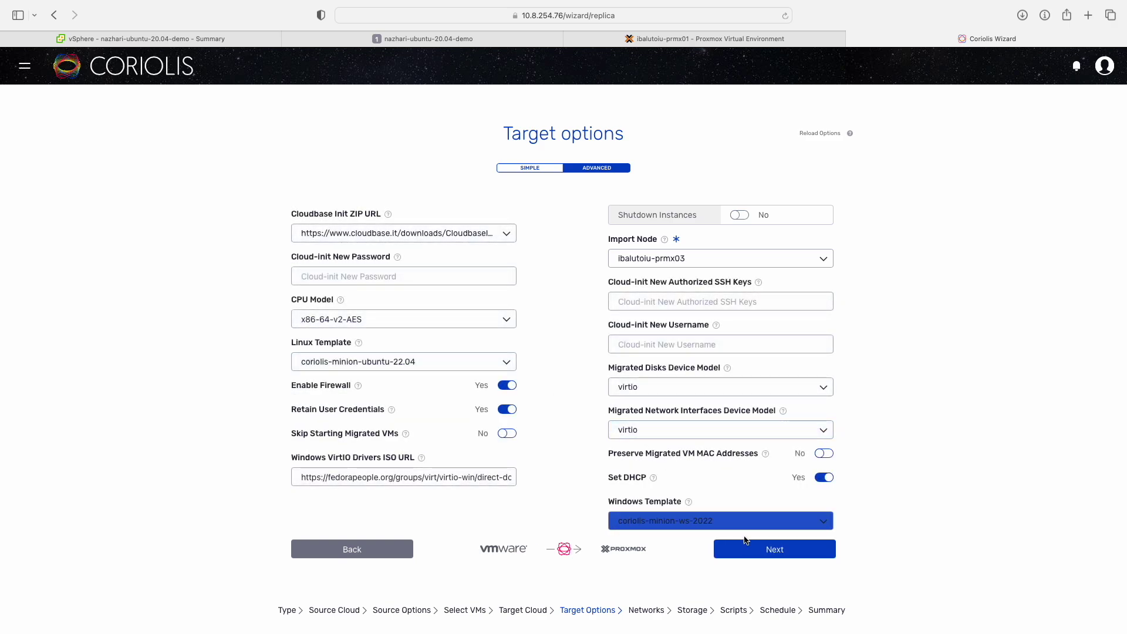
Advance to the Networks step and view the source VM's summary in vSphere.
left_click(751, 555)
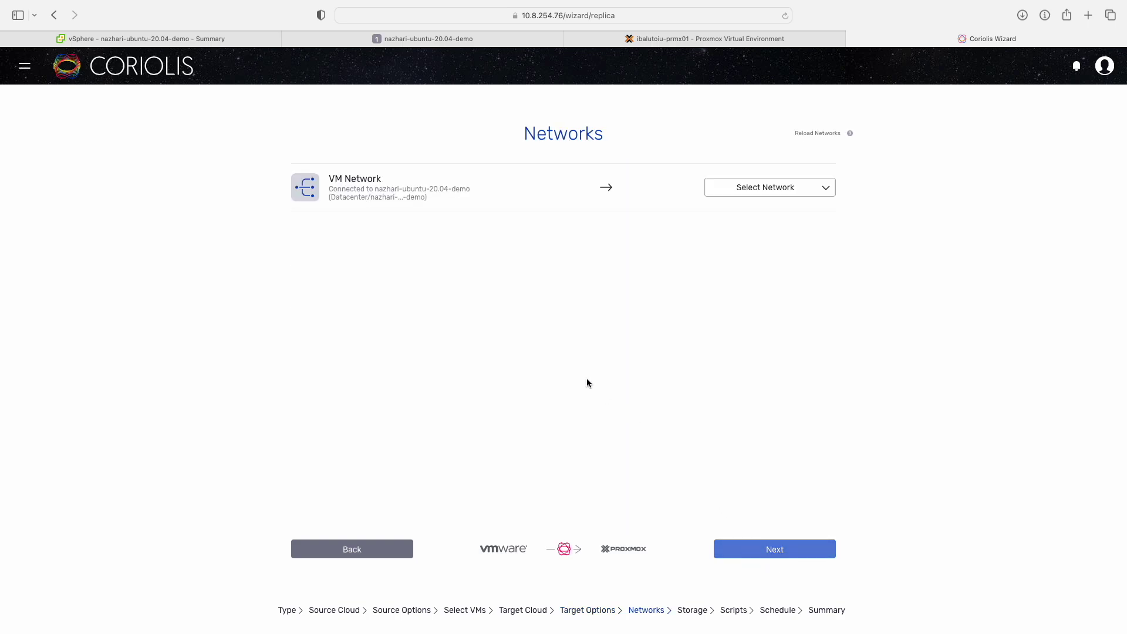
left_click(260, 48)
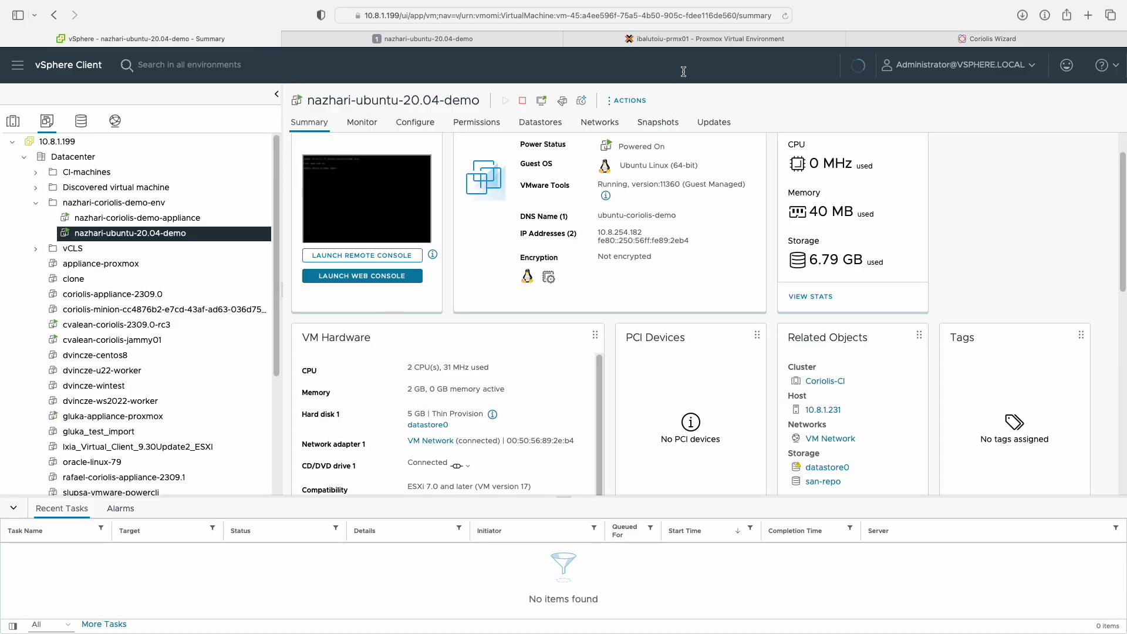
Check node prmx03's bridges vmbr0 and vmbr1 in Proxmox, then list Coriolis's target networks.
left_click(695, 40)
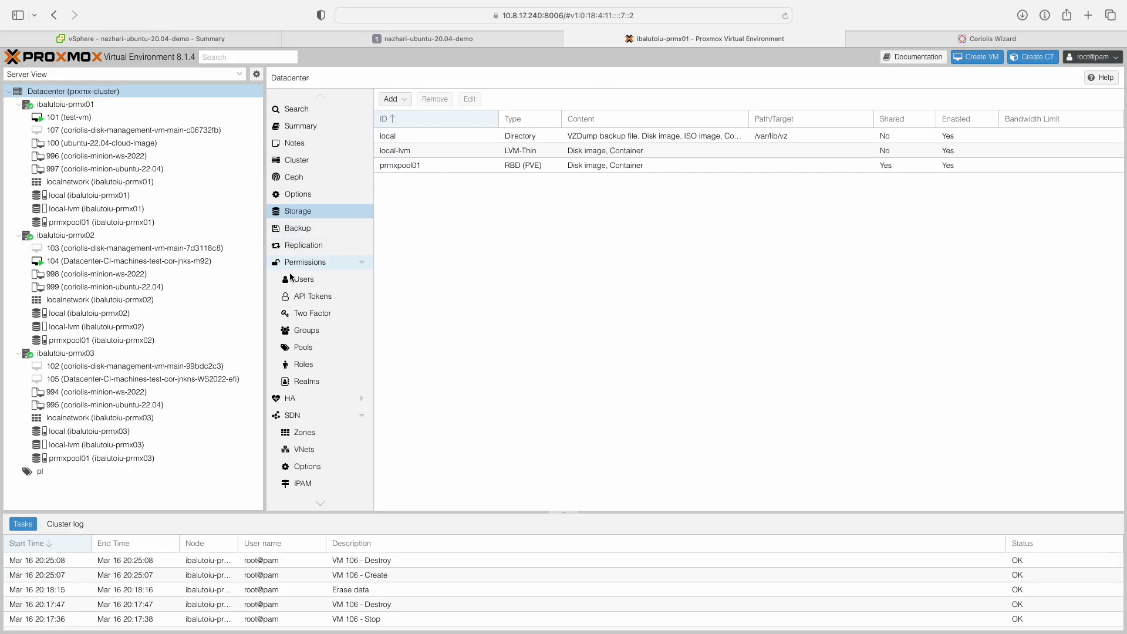
left_click(184, 355)
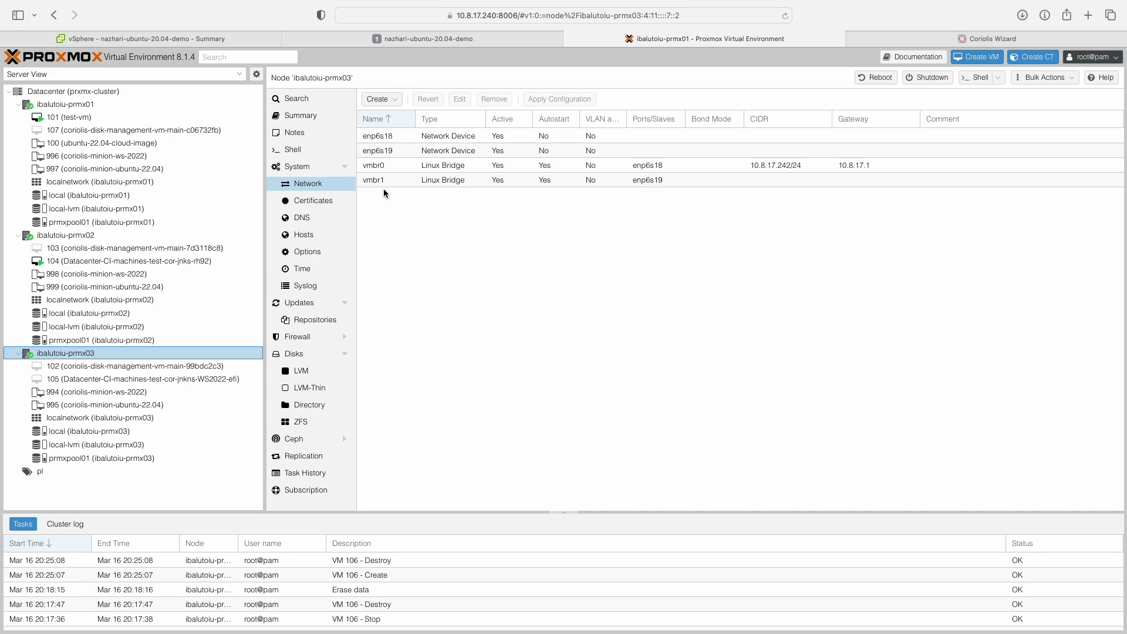
left_click(879, 40)
left_click(768, 187)
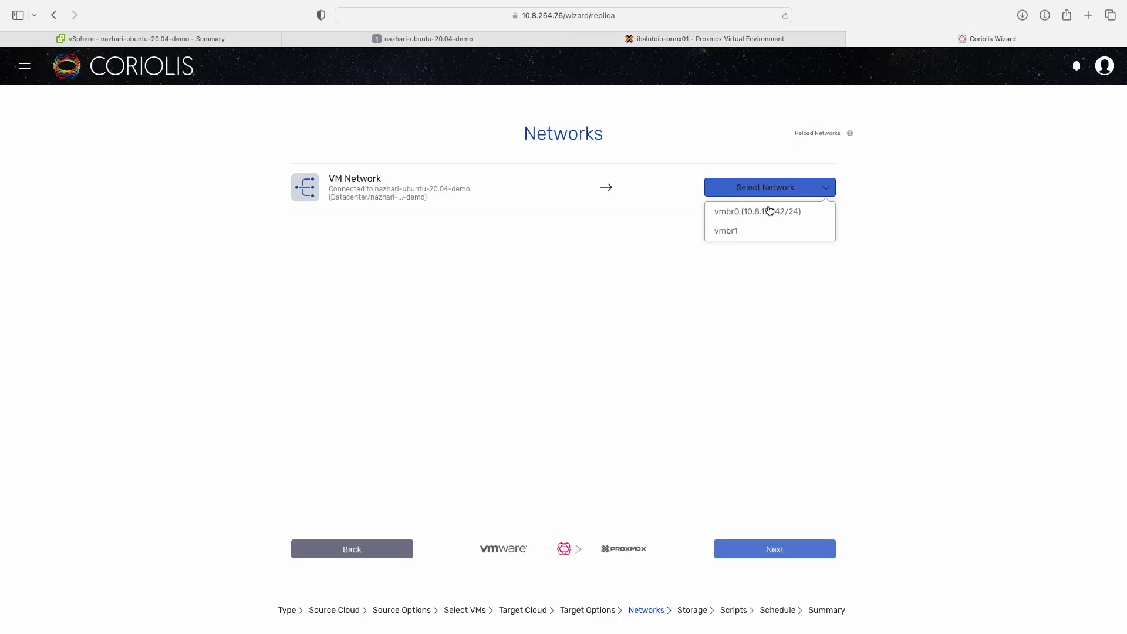
Map VM Network to vmbr1 and datastore0 to prmxpool01, rechecking the source storage in vSphere.
left_click(766, 232)
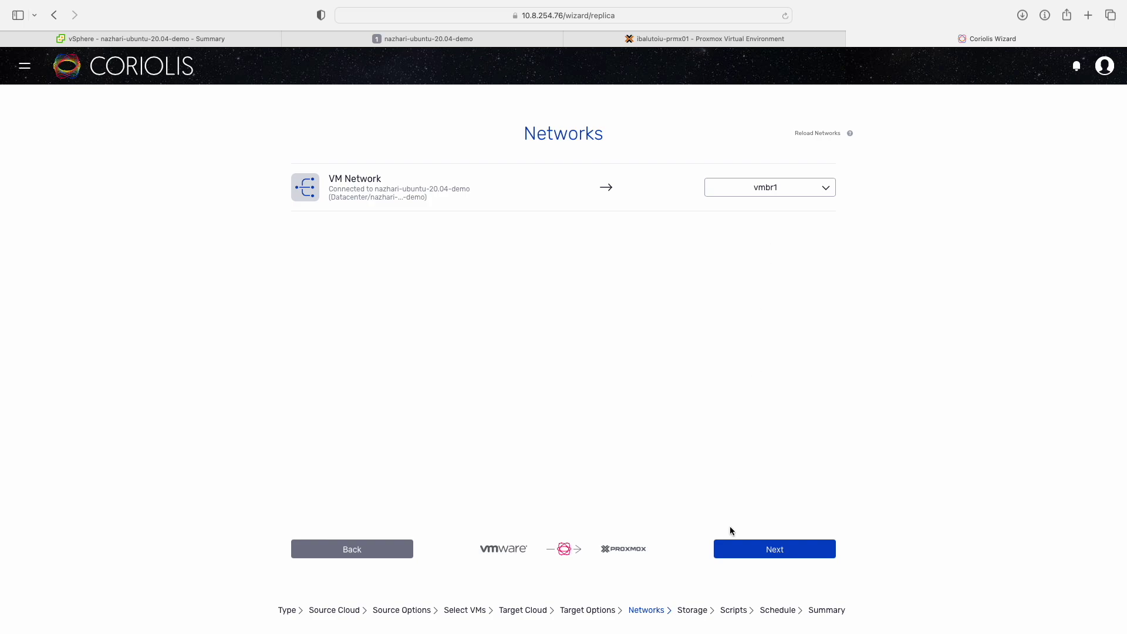
left_click(731, 550)
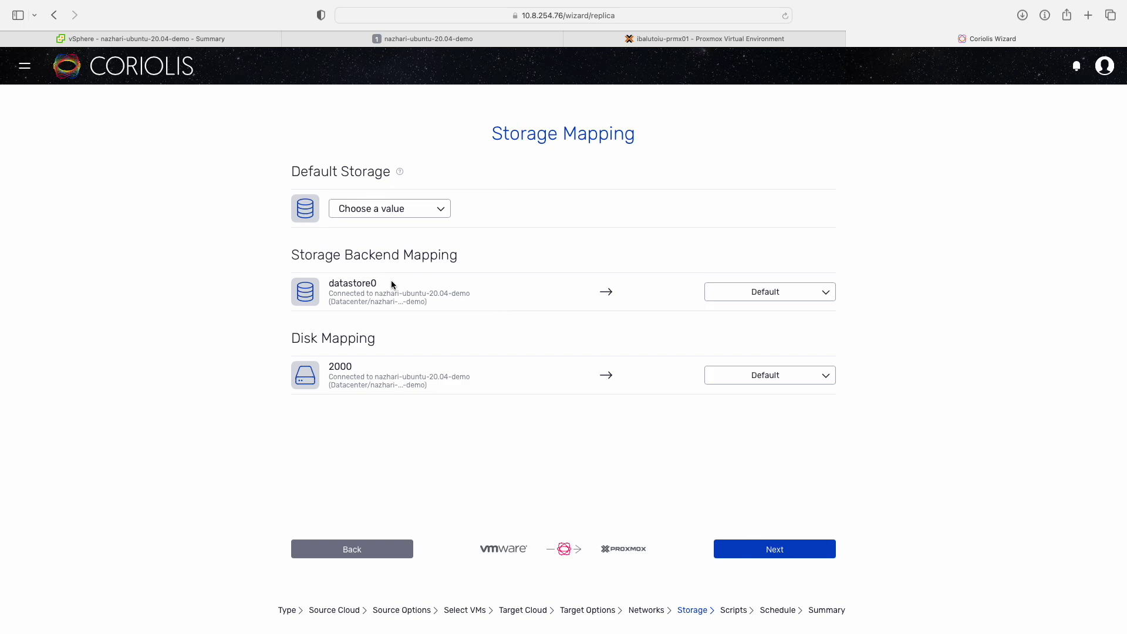
left_click(229, 38)
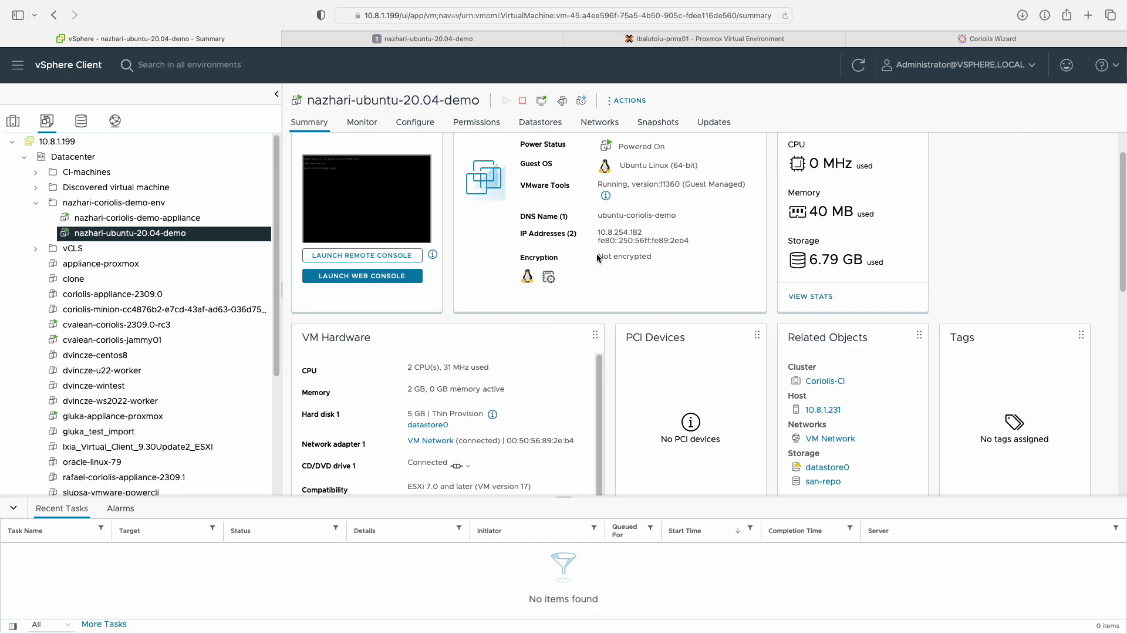
left_click(914, 42)
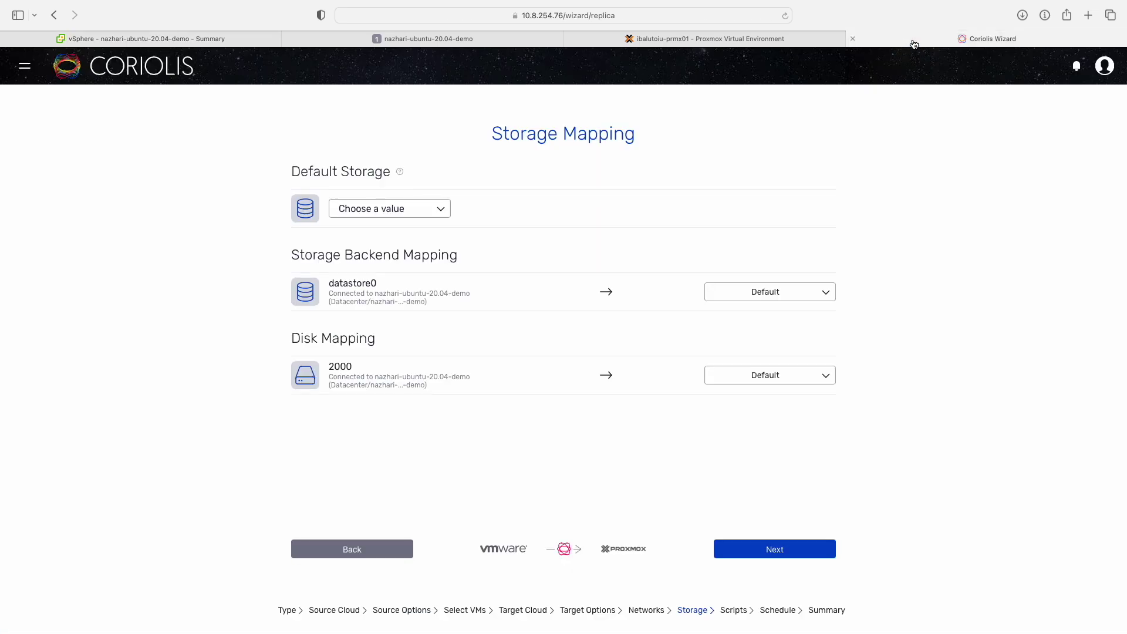
left_click(755, 294)
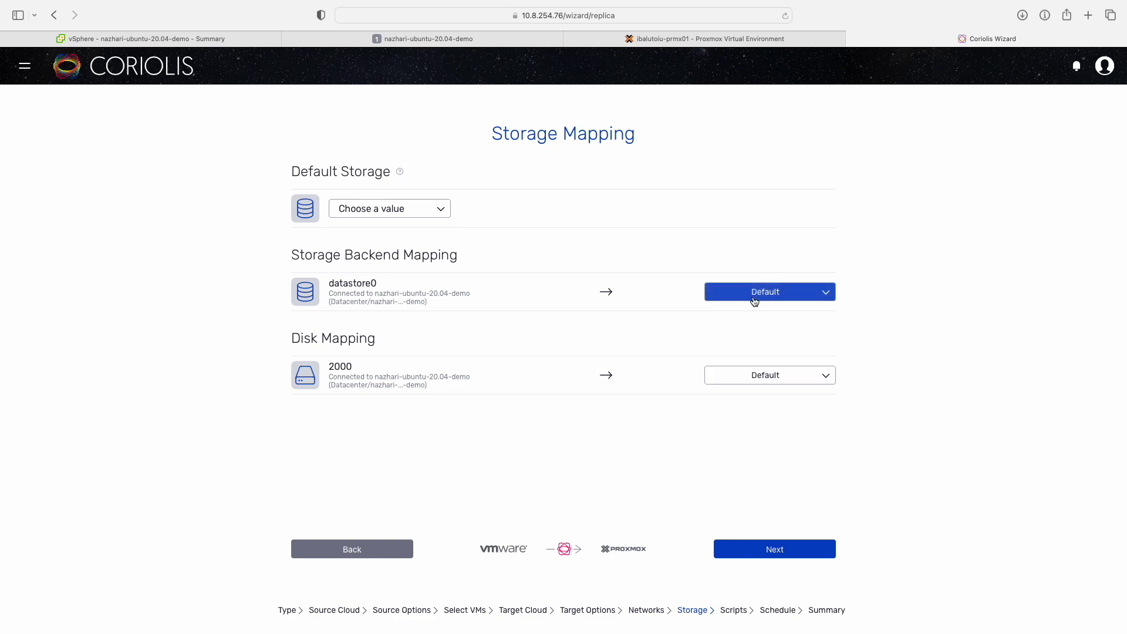
left_click(757, 374)
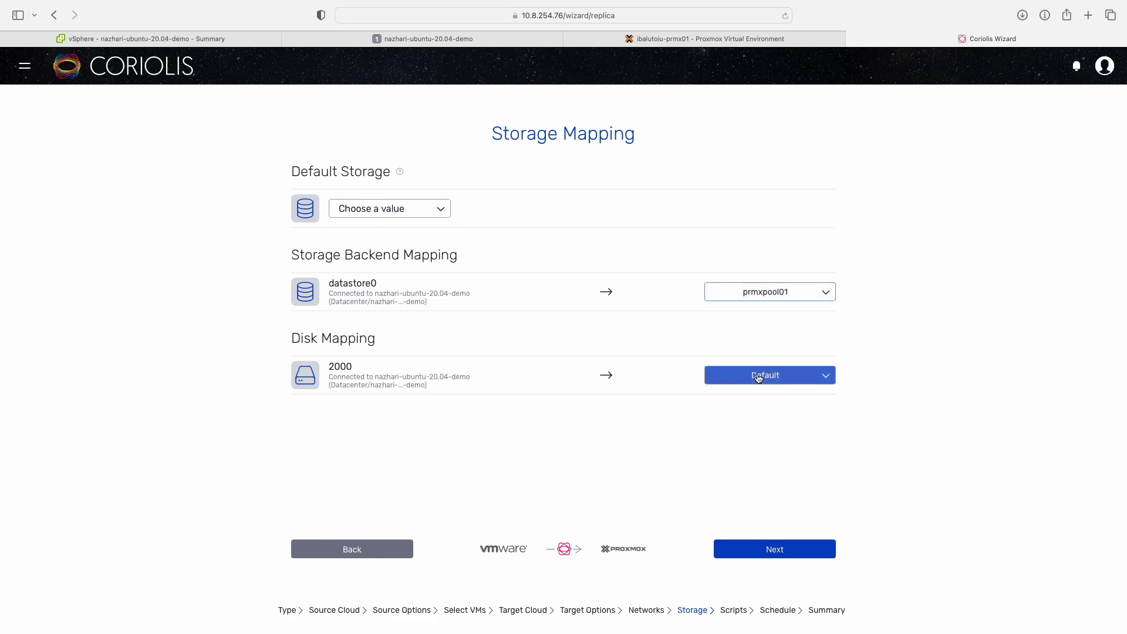
left_click(773, 550)
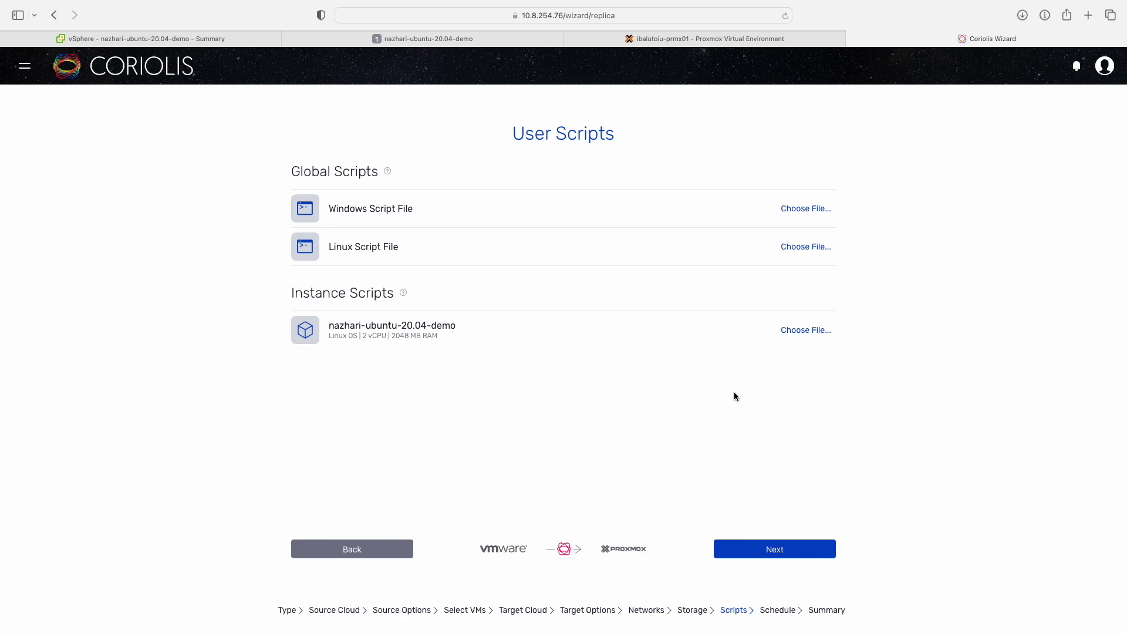
Continue past User Scripts without adding any script files.
left_click(746, 549)
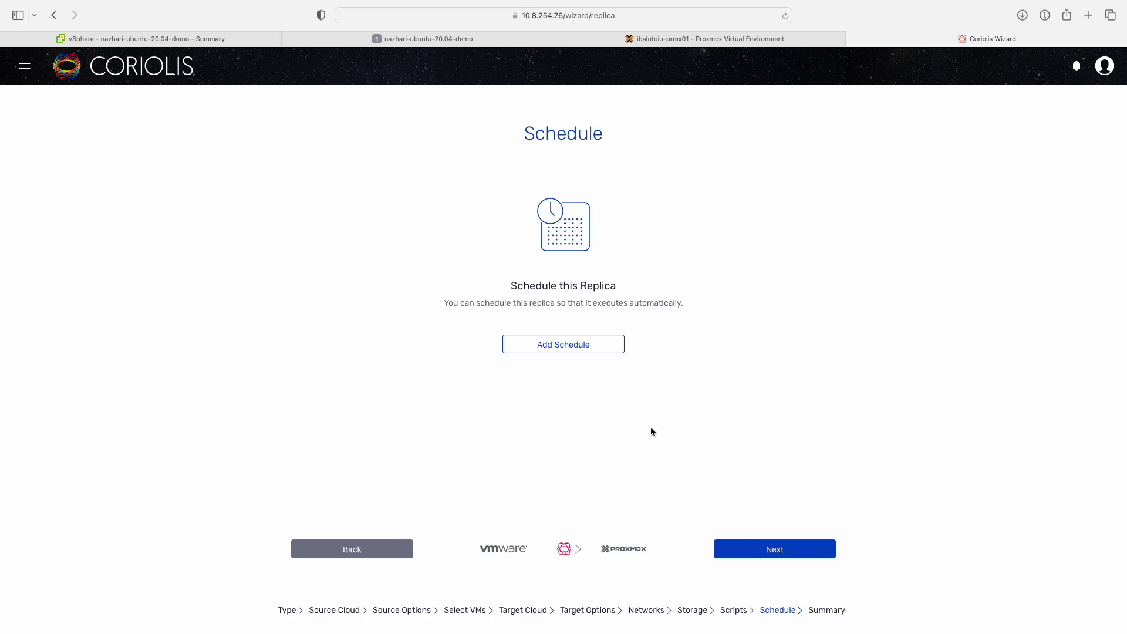
left_click(604, 352)
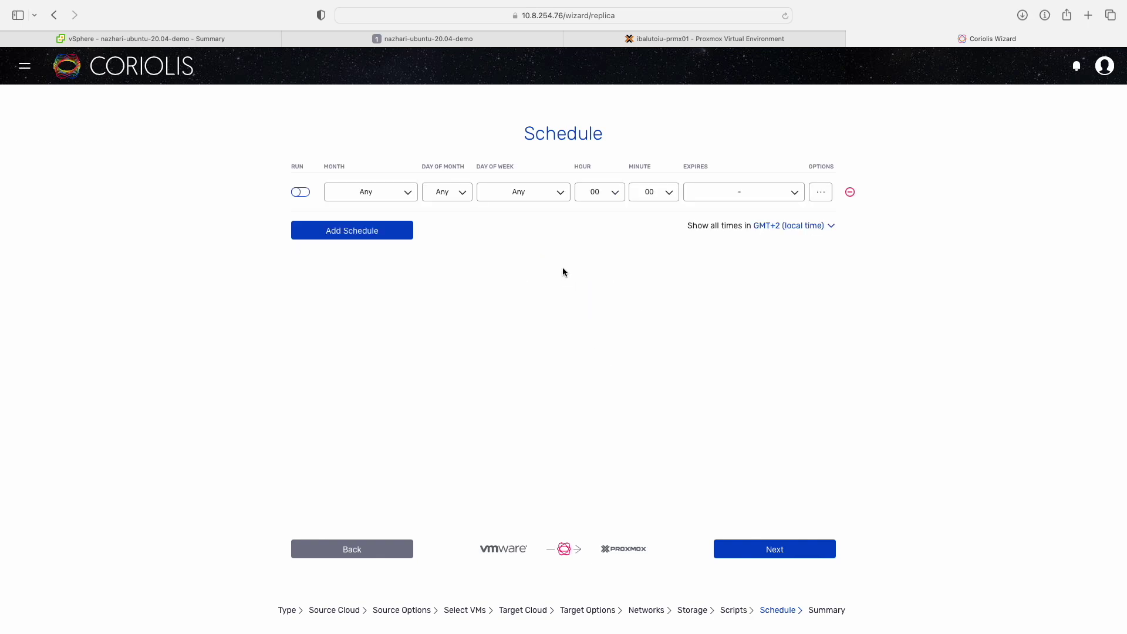
left_click(538, 196)
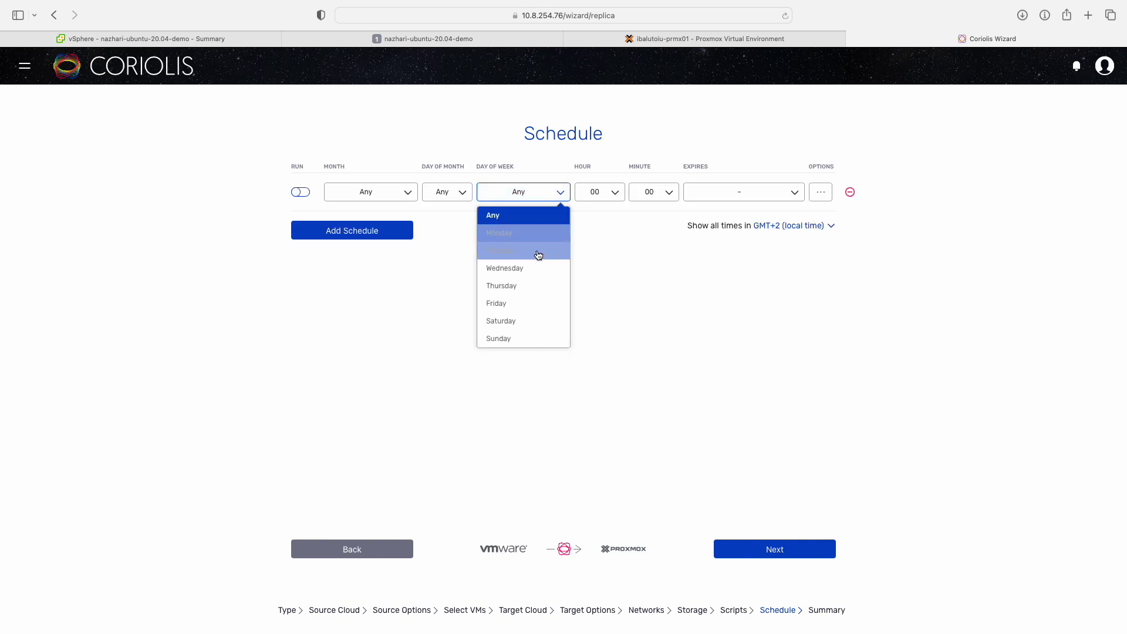
left_click(536, 306)
left_click(621, 196)
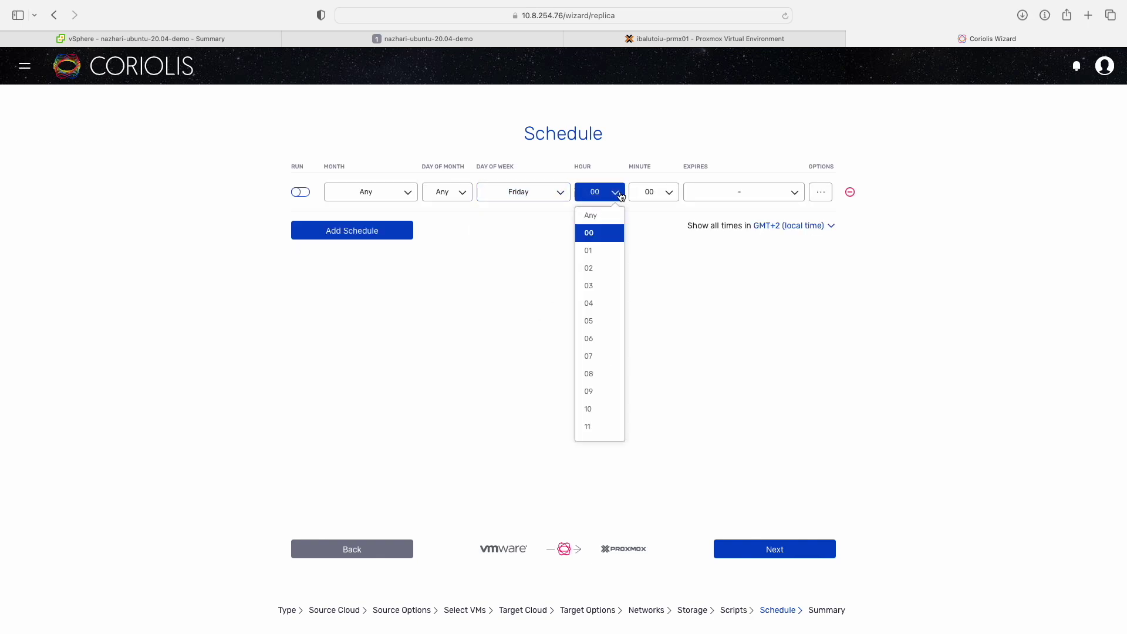
left_click(603, 322)
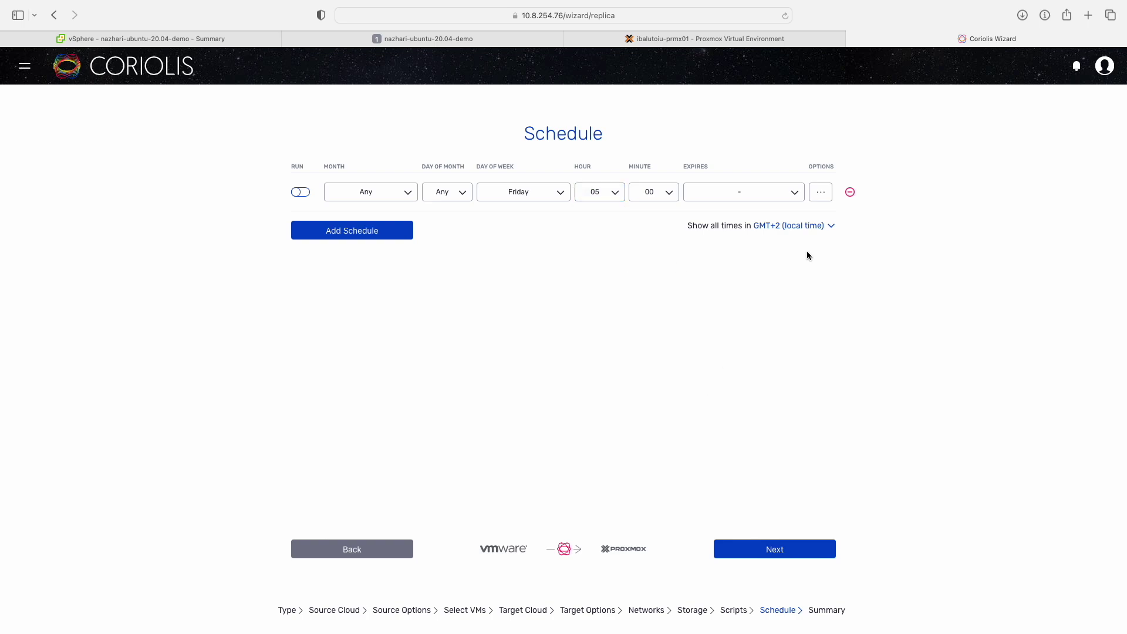
left_click(850, 193)
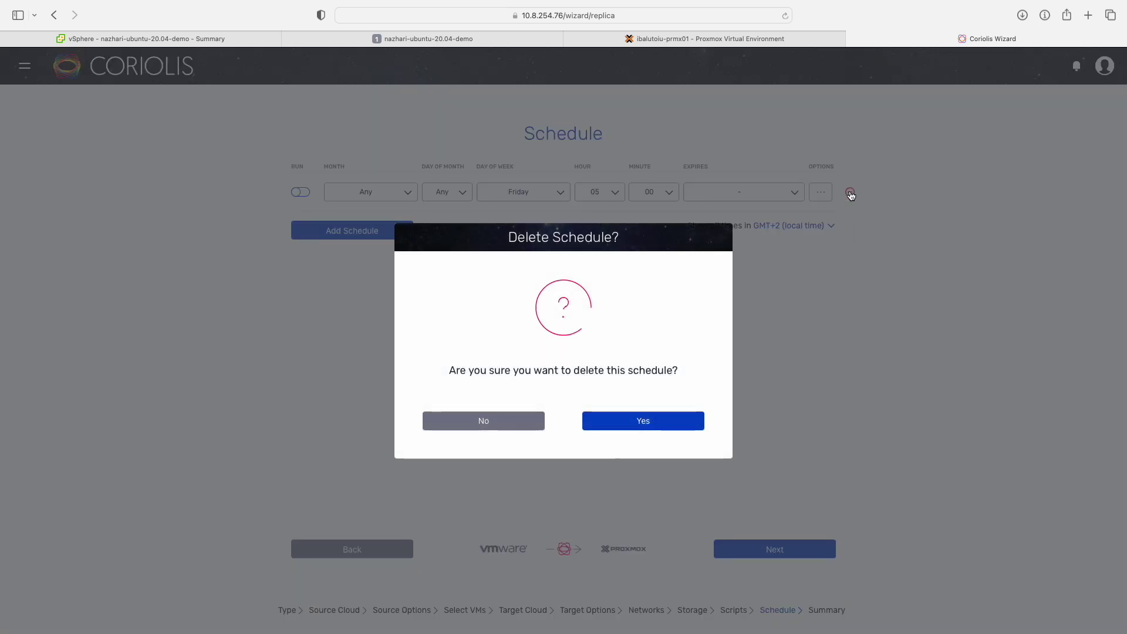
left_click(655, 422)
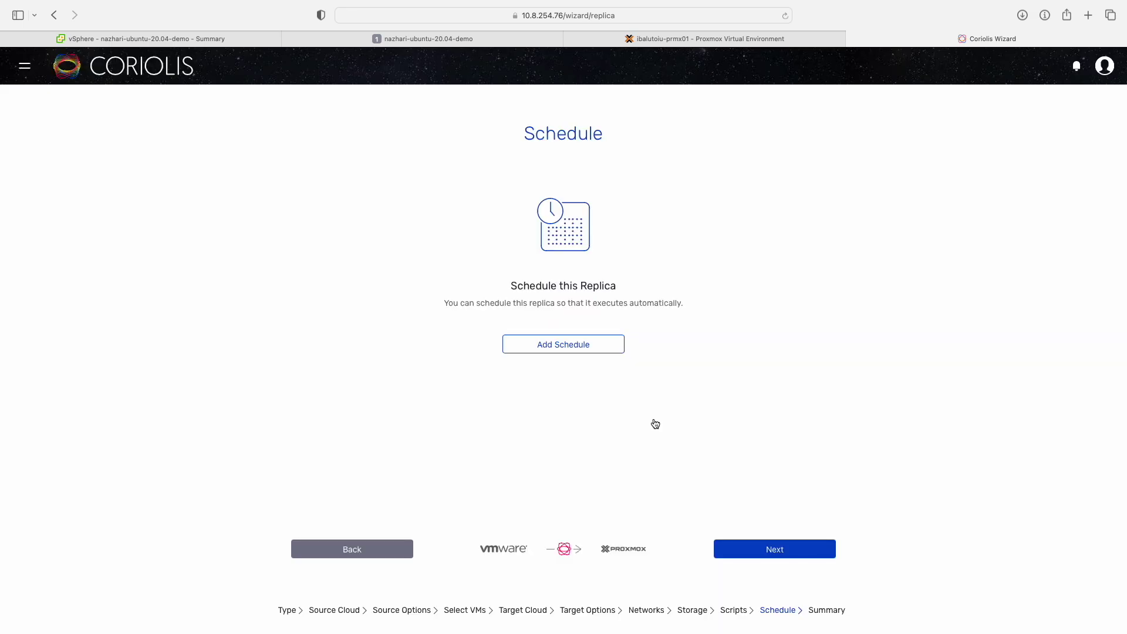
left_click(734, 548)
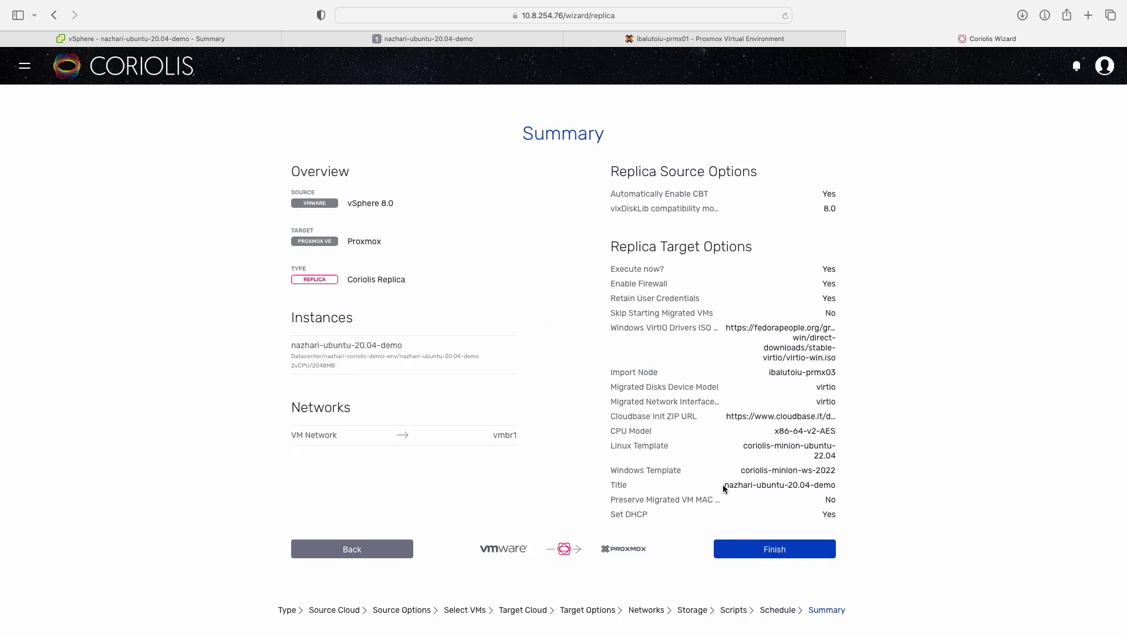
Review the Summary's storage backend mapping and create the replica, starting its first execution.
scroll(723, 485, "down", 2)
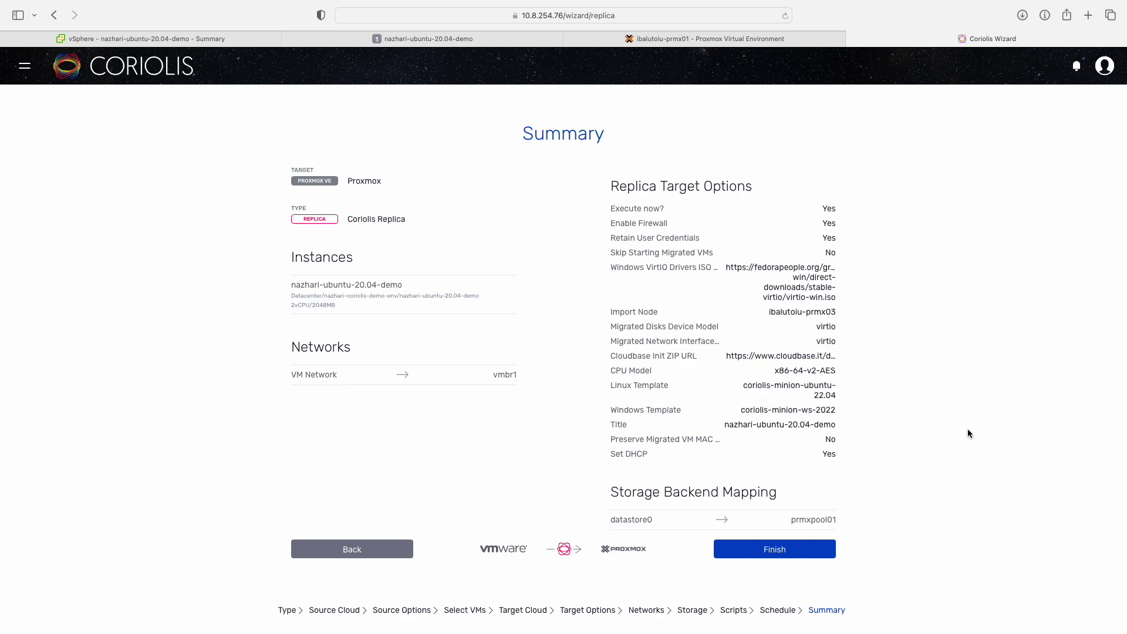
left_click(816, 555)
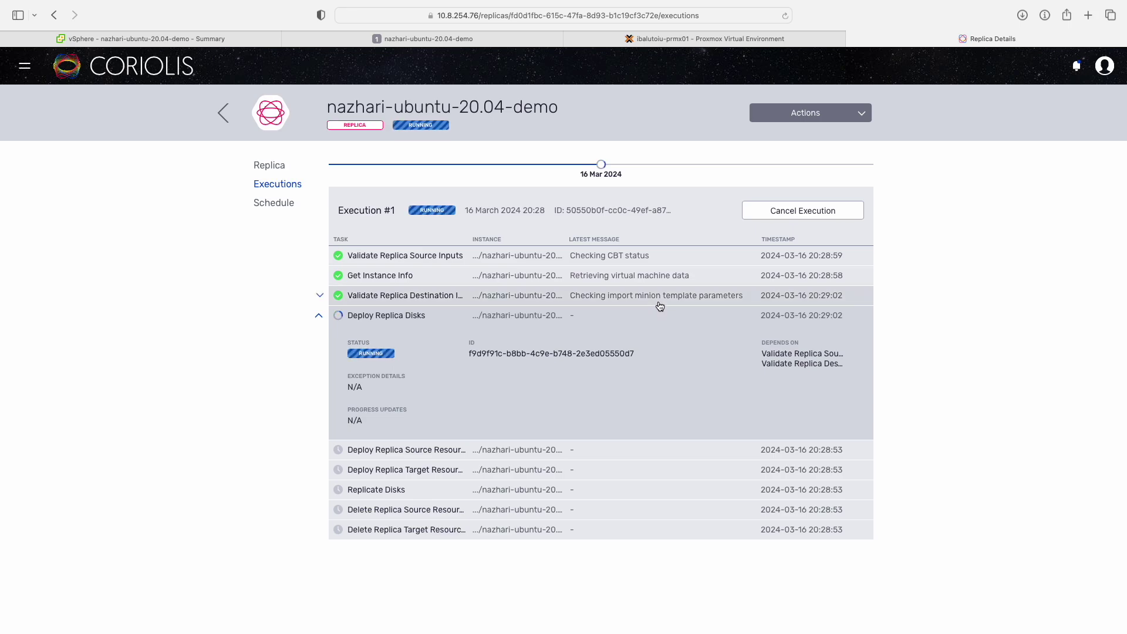
Inspect the Validate Replica Destination and Deploy Replica Disks task details of the first execution.
left_click(660, 304)
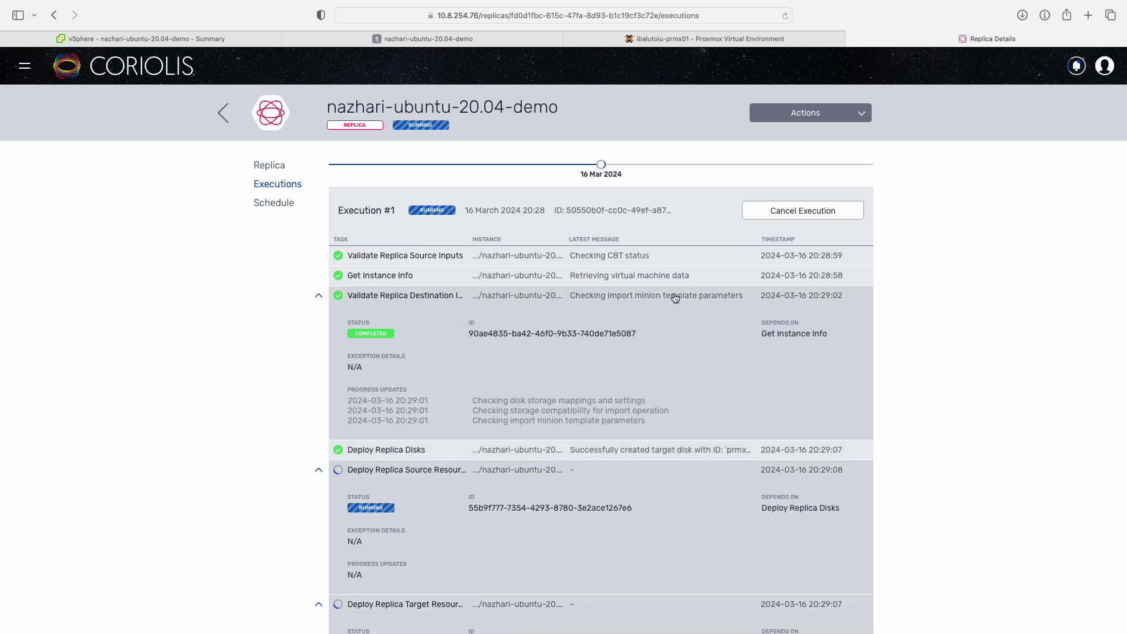
left_click(675, 298)
left_click(661, 315)
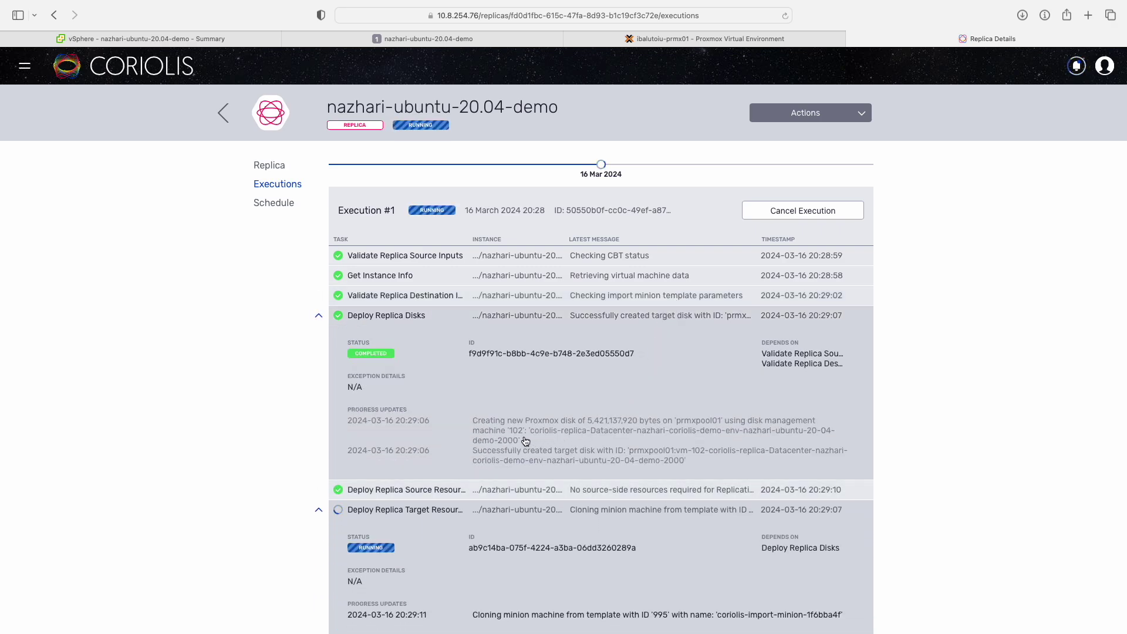
Inspect disk-management VM 102 in the Proxmox tree, then return to the replica executions.
mouse_move(656, 359)
left_click(684, 42)
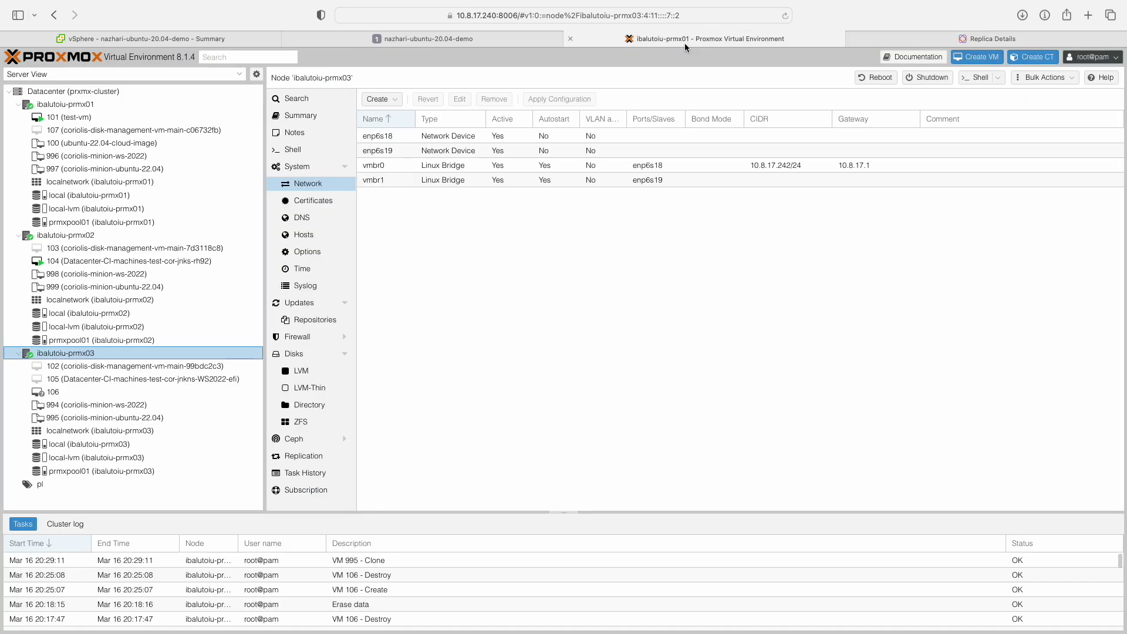
left_click(214, 370)
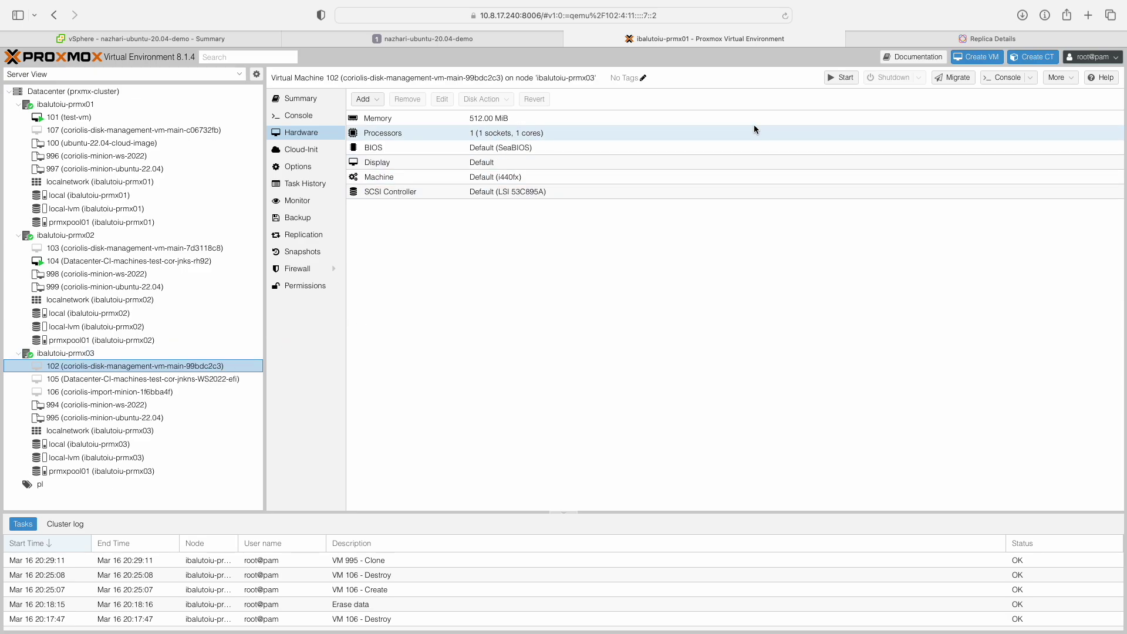
left_click(934, 40)
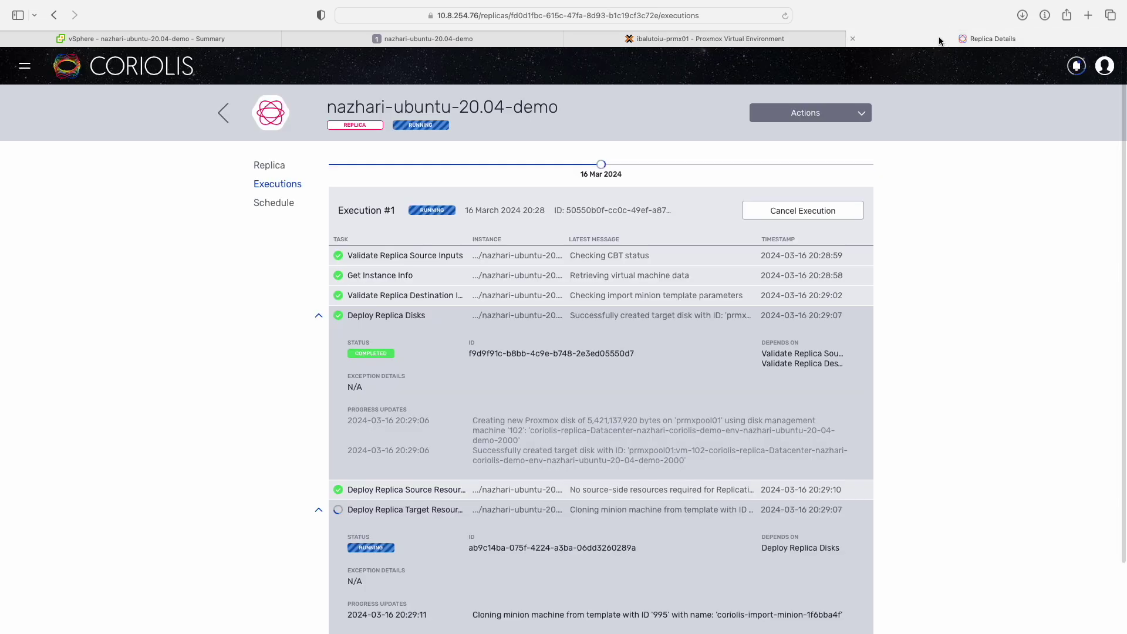
left_click(703, 318)
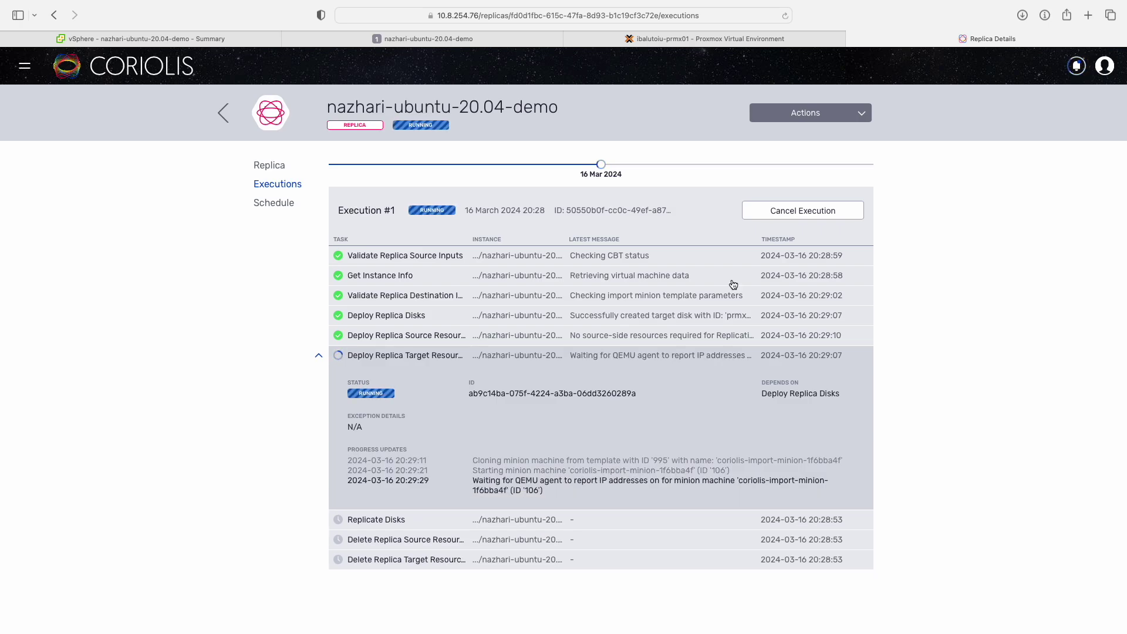
left_click(741, 40)
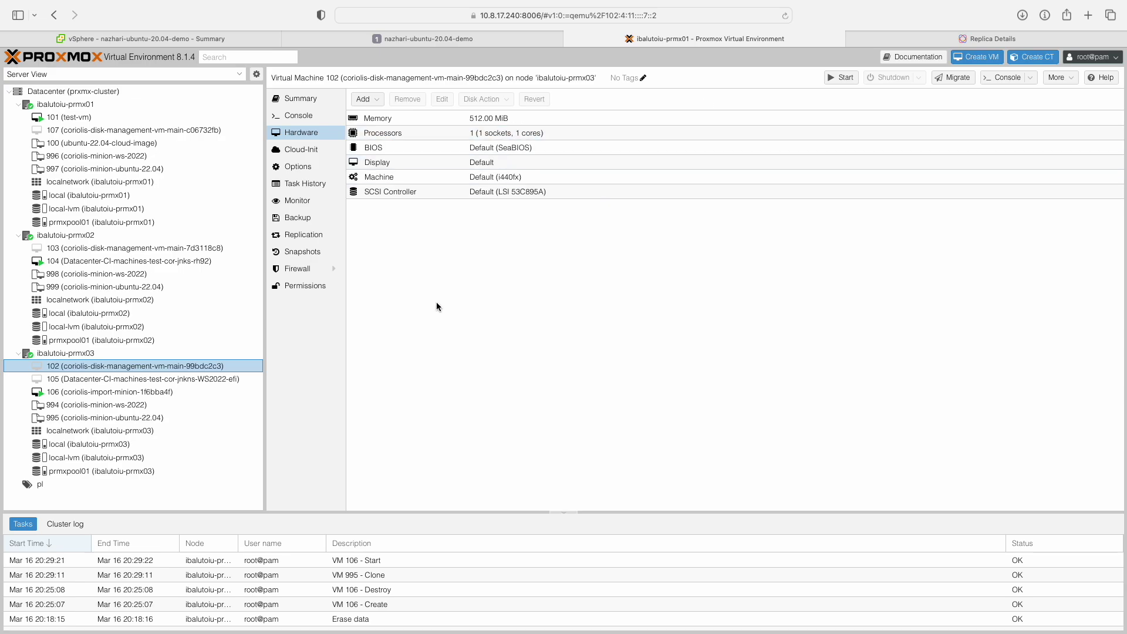
left_click(210, 392)
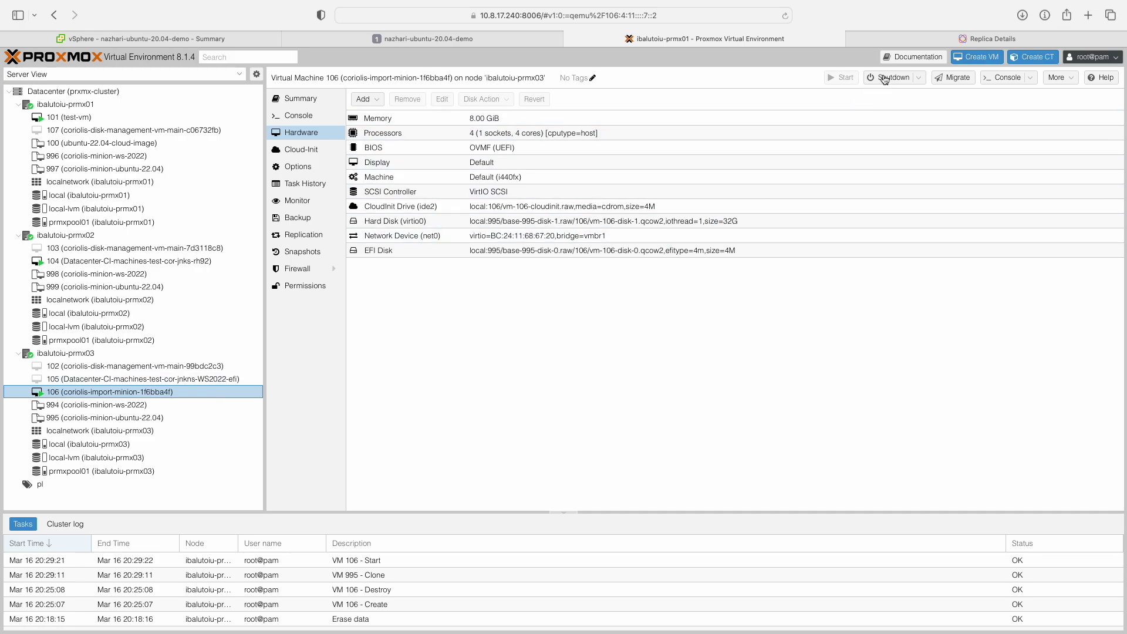
left_click(927, 40)
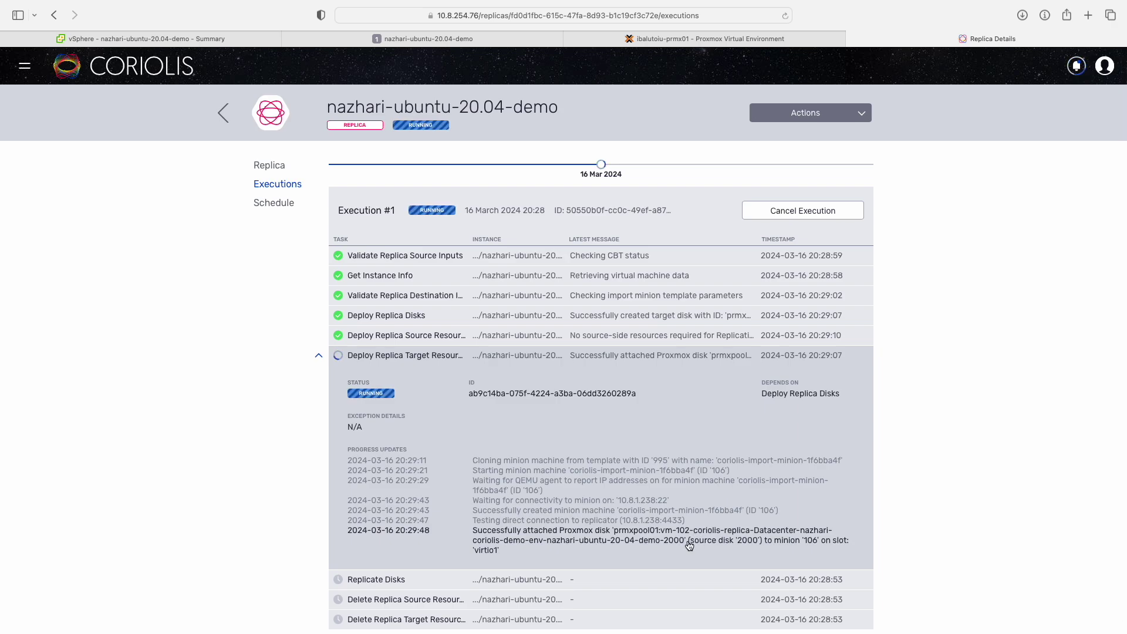
left_click(742, 40)
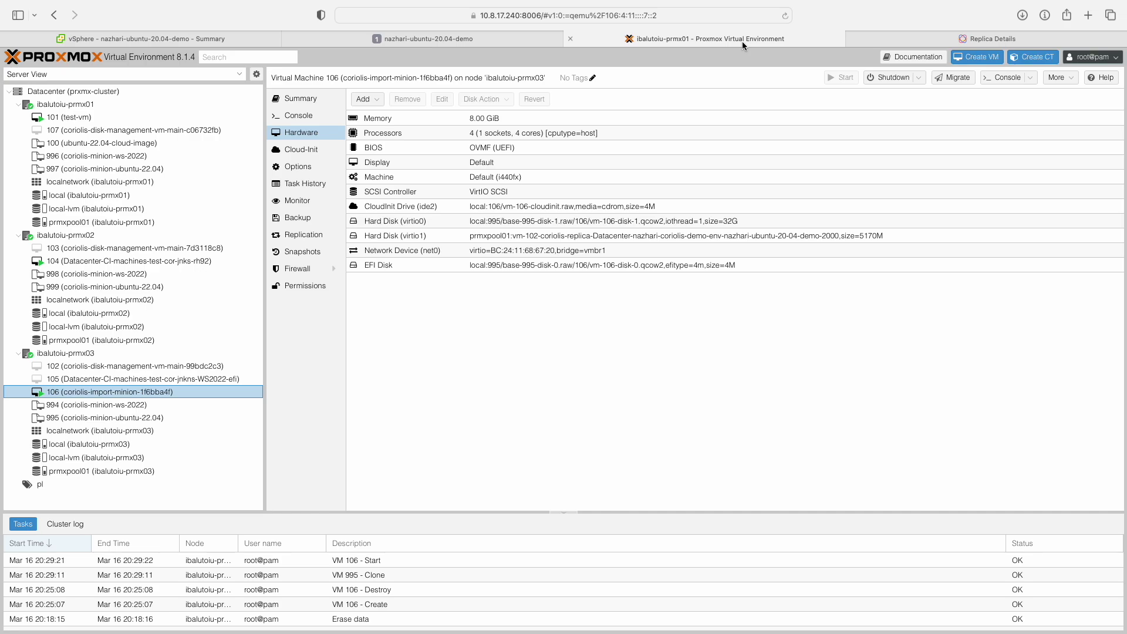
left_click(641, 235)
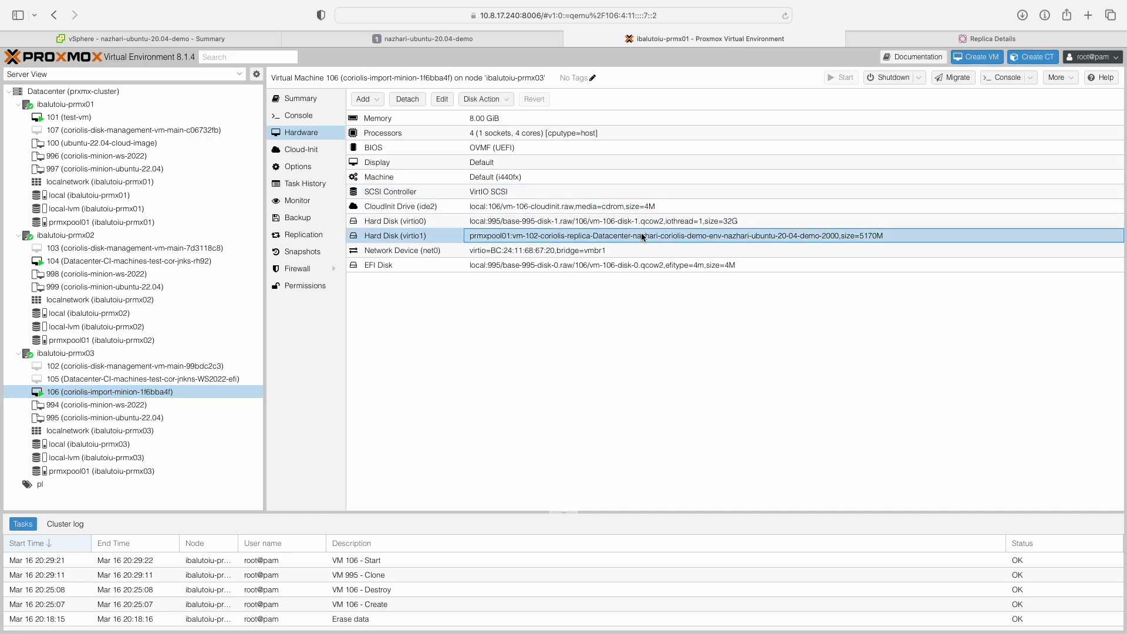
left_click(919, 44)
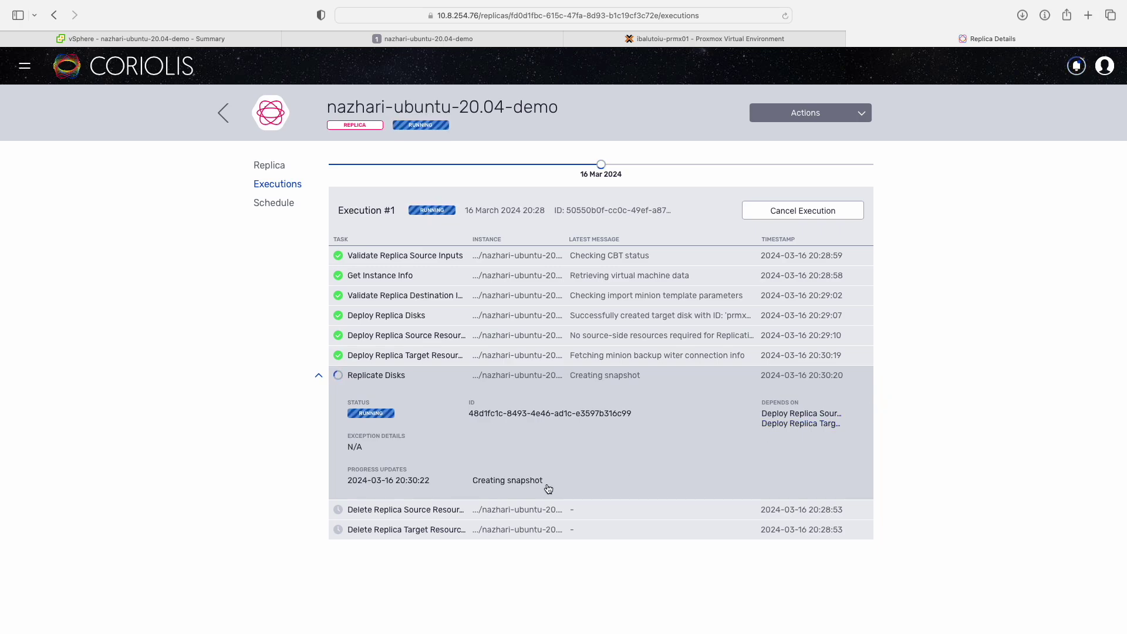
Widen the vSphere Task Name and Target columns to read the full task entries.
left_click(207, 39)
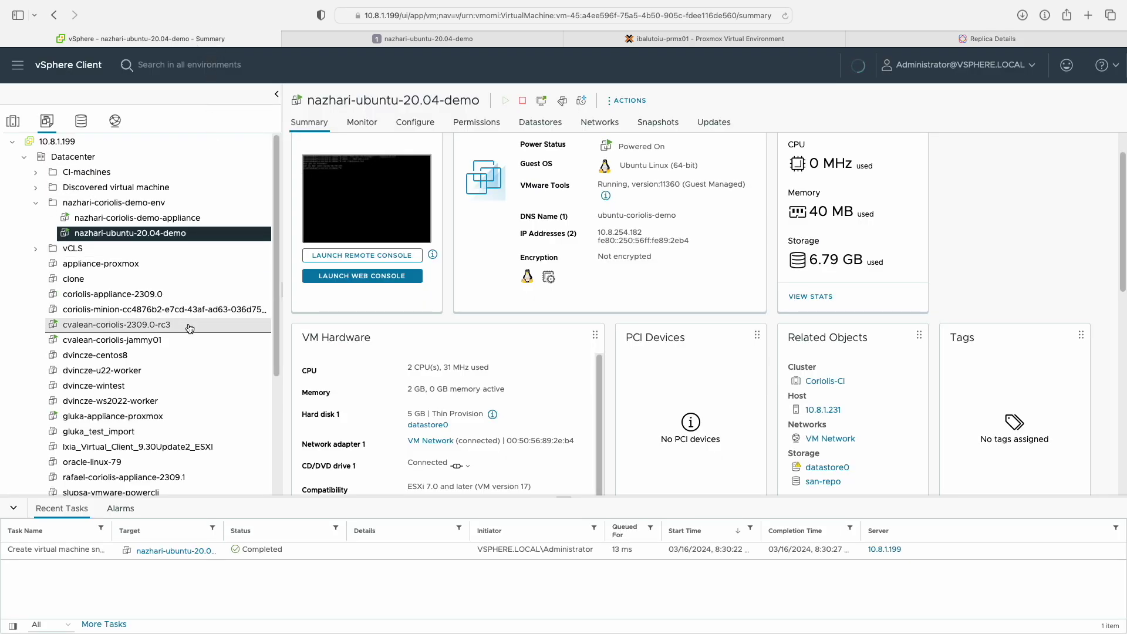
left_click_drag(112, 525, 200, 528)
left_click_drag(311, 536, 362, 536)
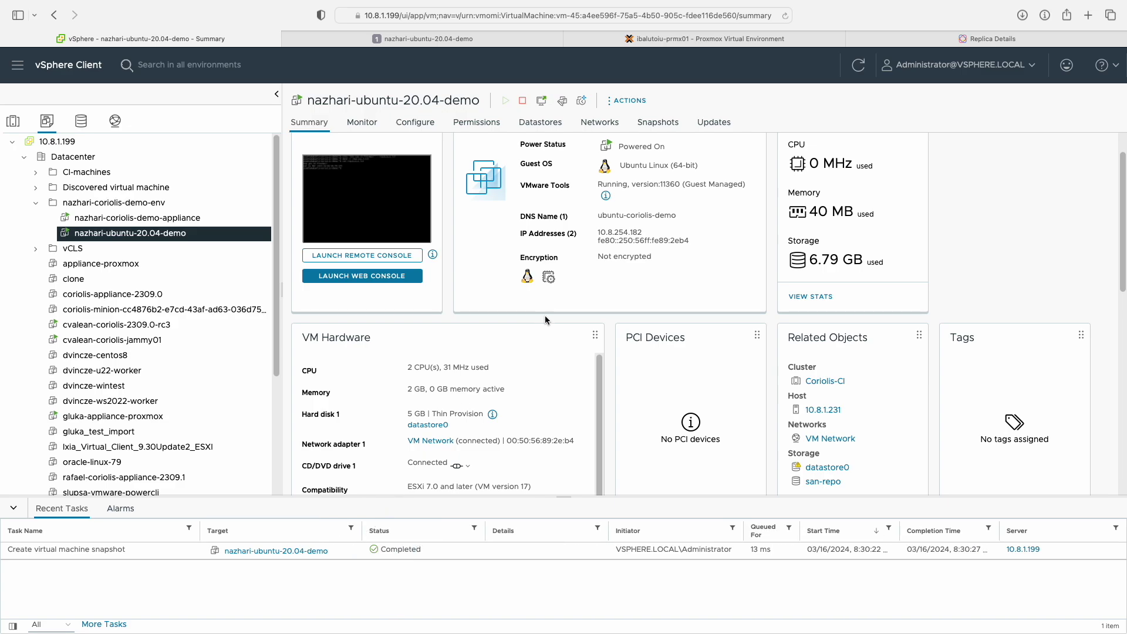
left_click(925, 43)
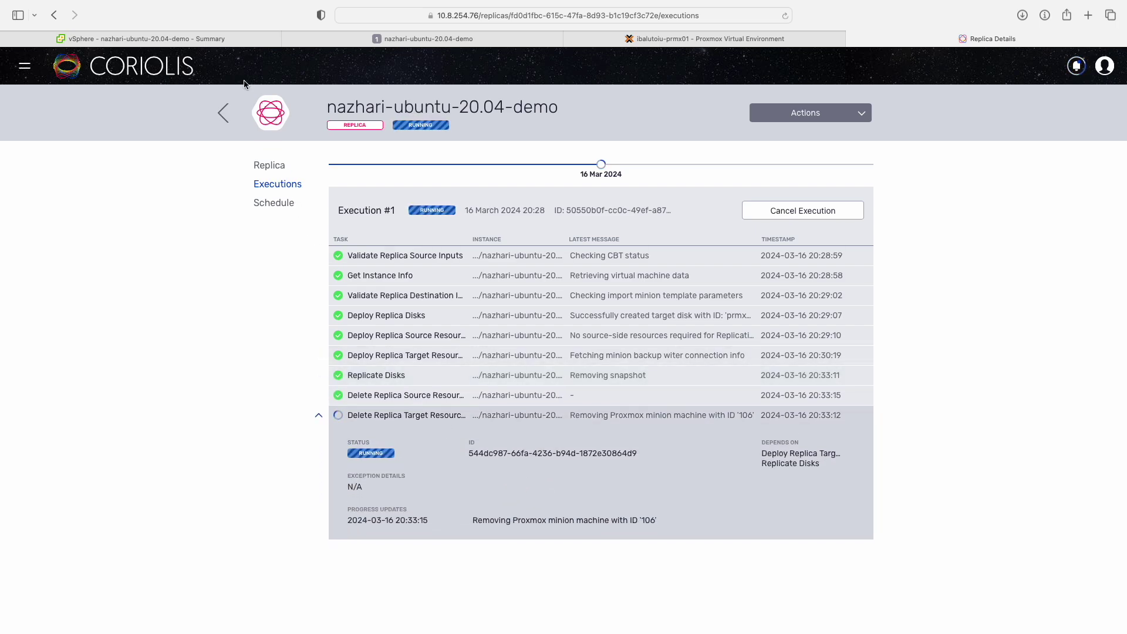
Inspect the completed Remove snapshot task, then check Coriolis progress and Proxmox.
left_click(229, 42)
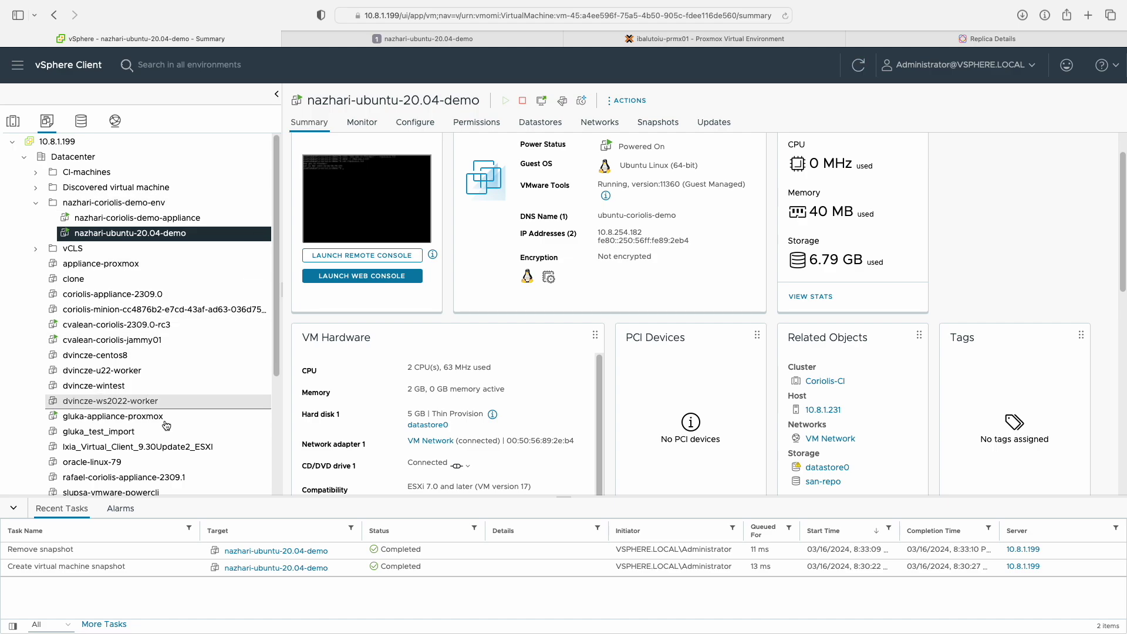
left_click(120, 550)
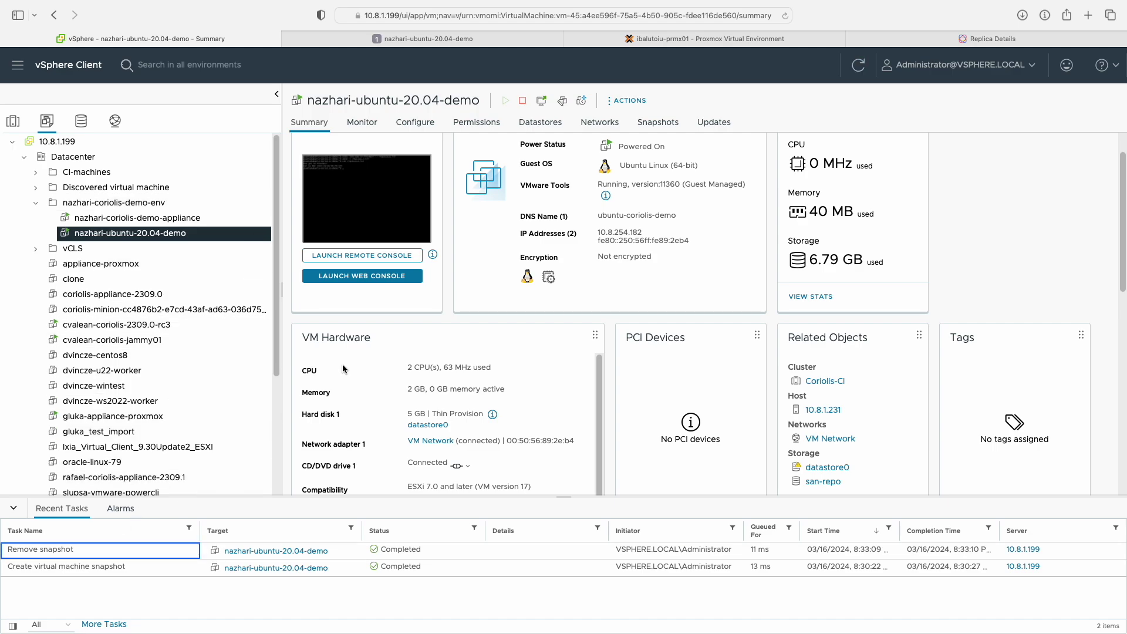
left_click(935, 42)
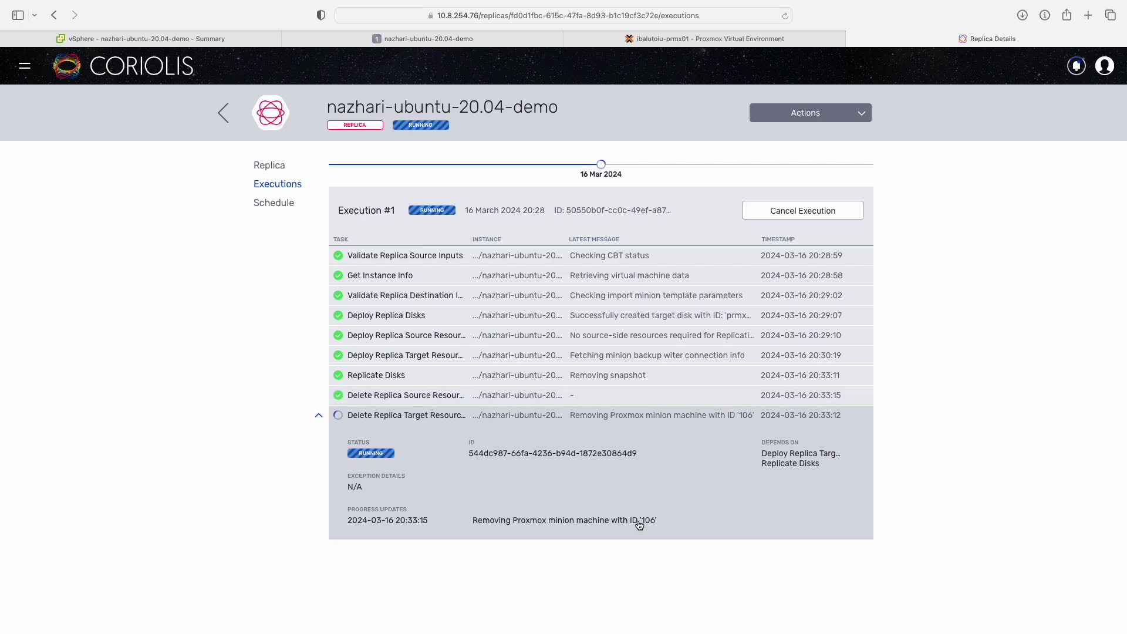
left_click(723, 39)
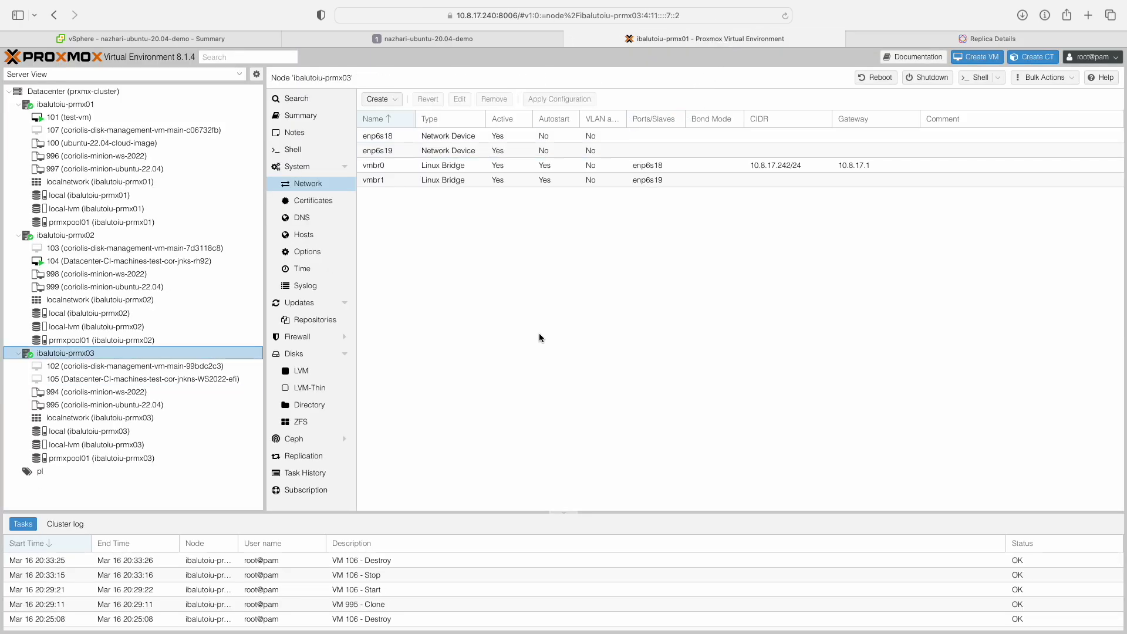
Confirm the VM 106 - Destroy task in Proxmox and see Execution #1 completed in Coriolis.
left_click(391, 562)
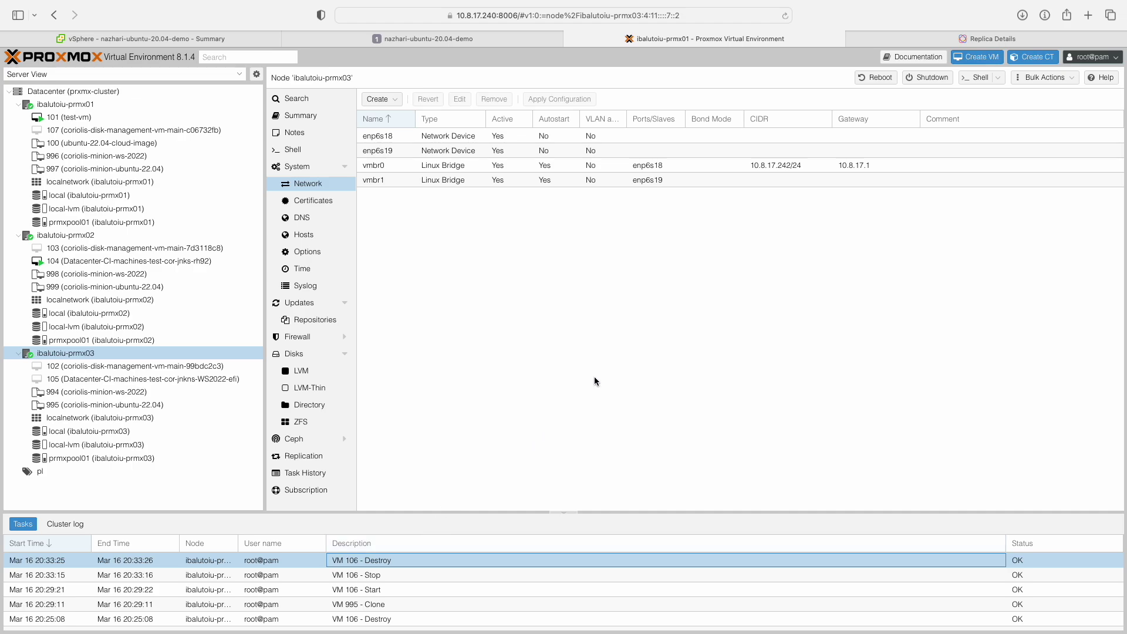
left_click(922, 44)
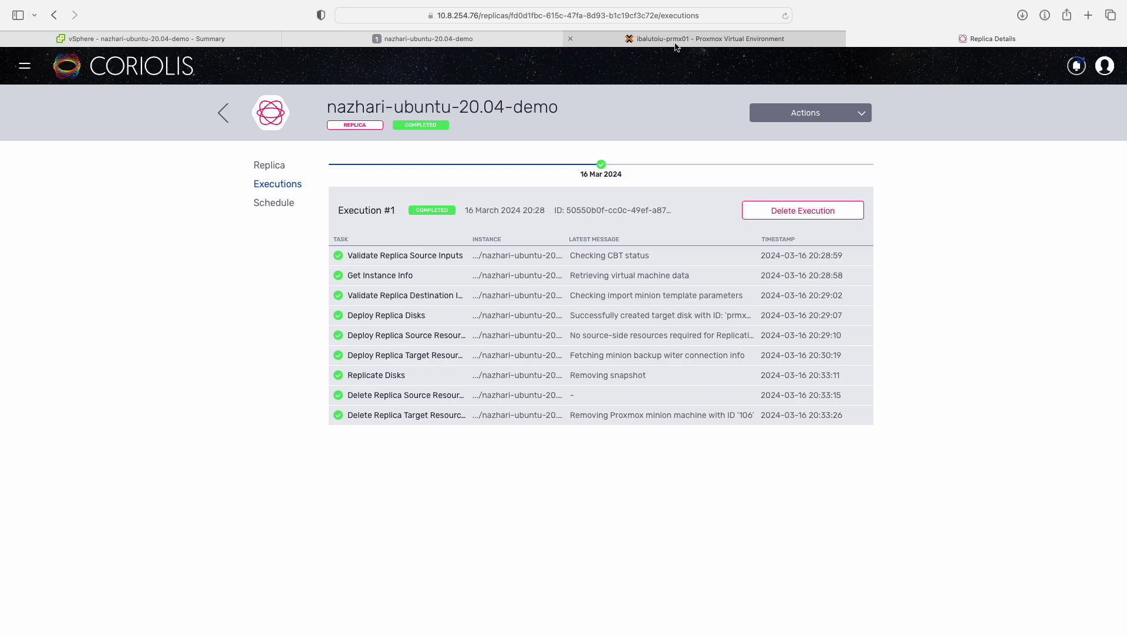
left_click(528, 38)
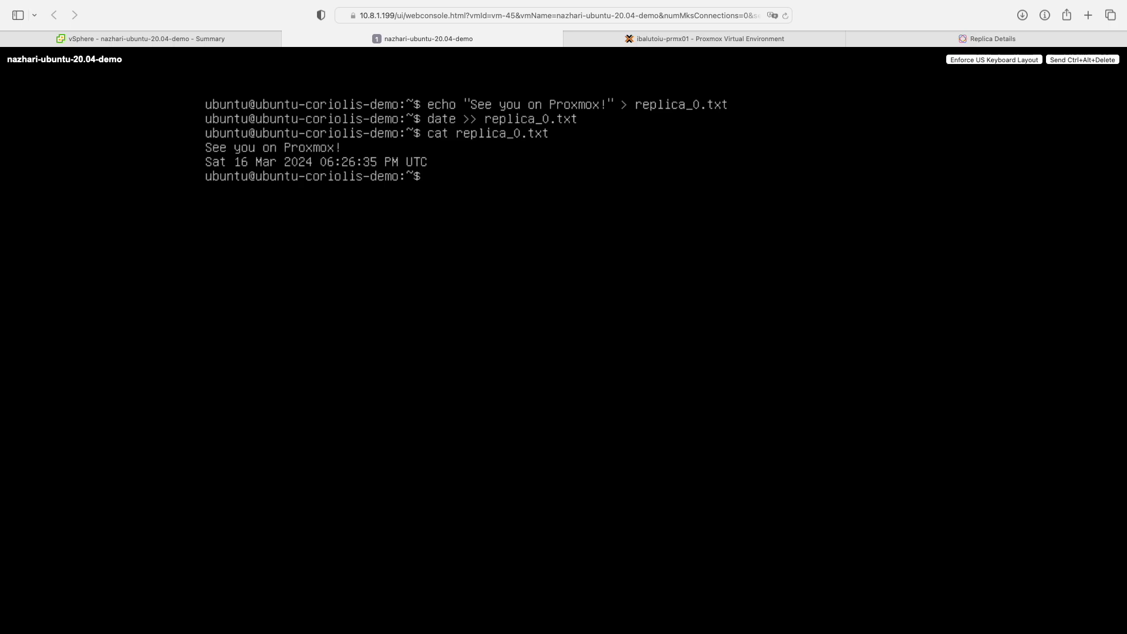
Create replica_1.txt containing "Second execution run!" in the source VM console.
key("Return")
key("Return")
type("echo \"\"")
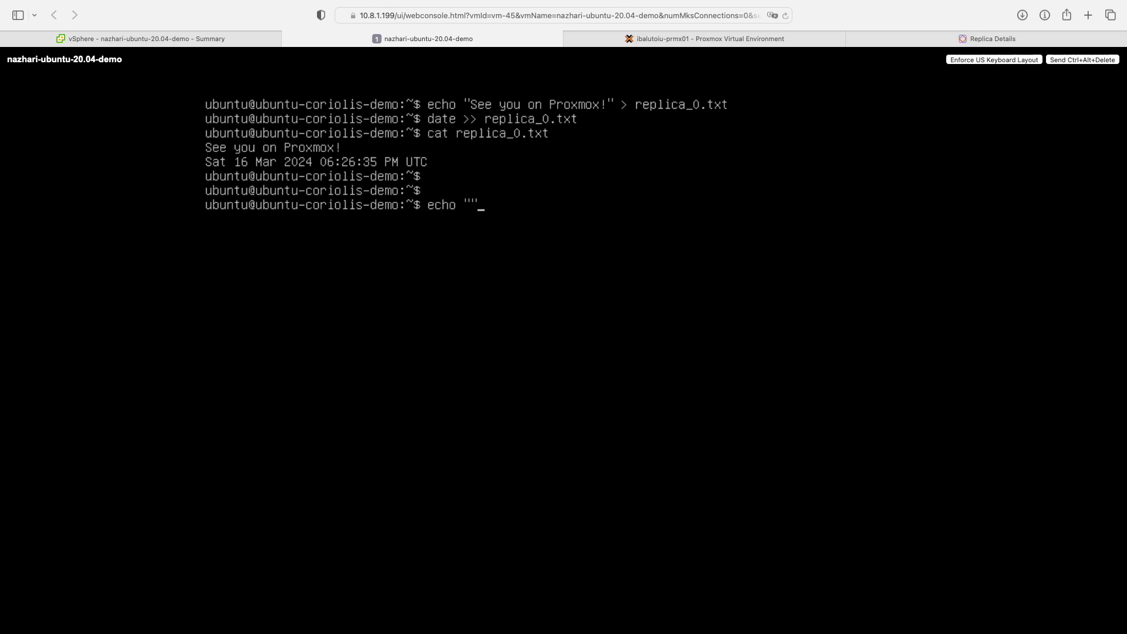
key("Left")
type("Second exe")
type("cution run!")
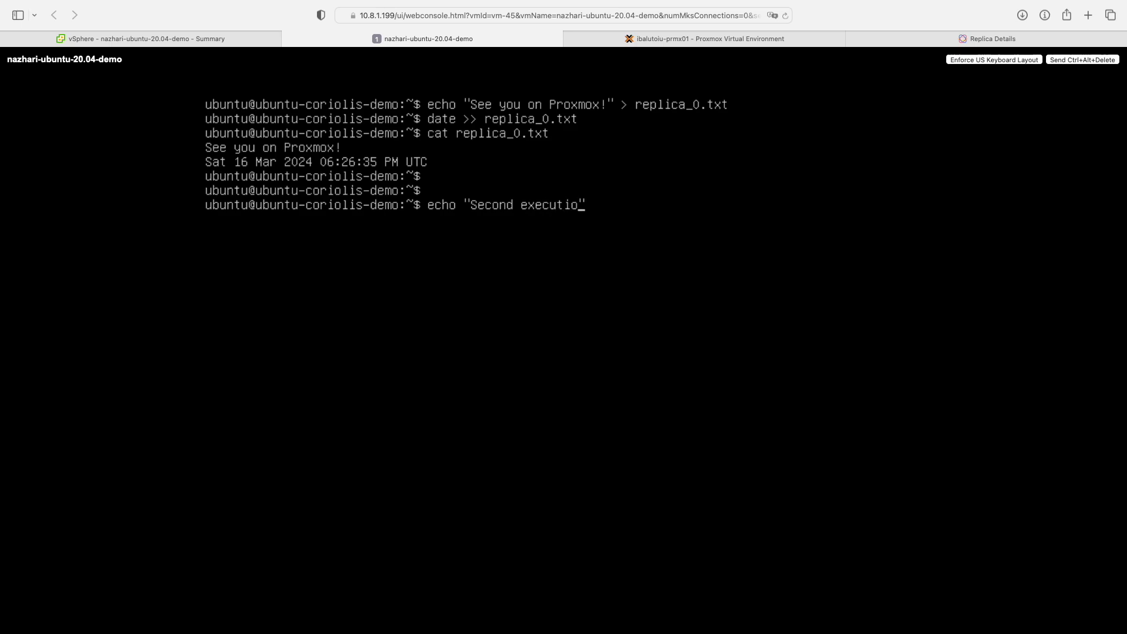
key("Right")
type("> replica_1.txt")
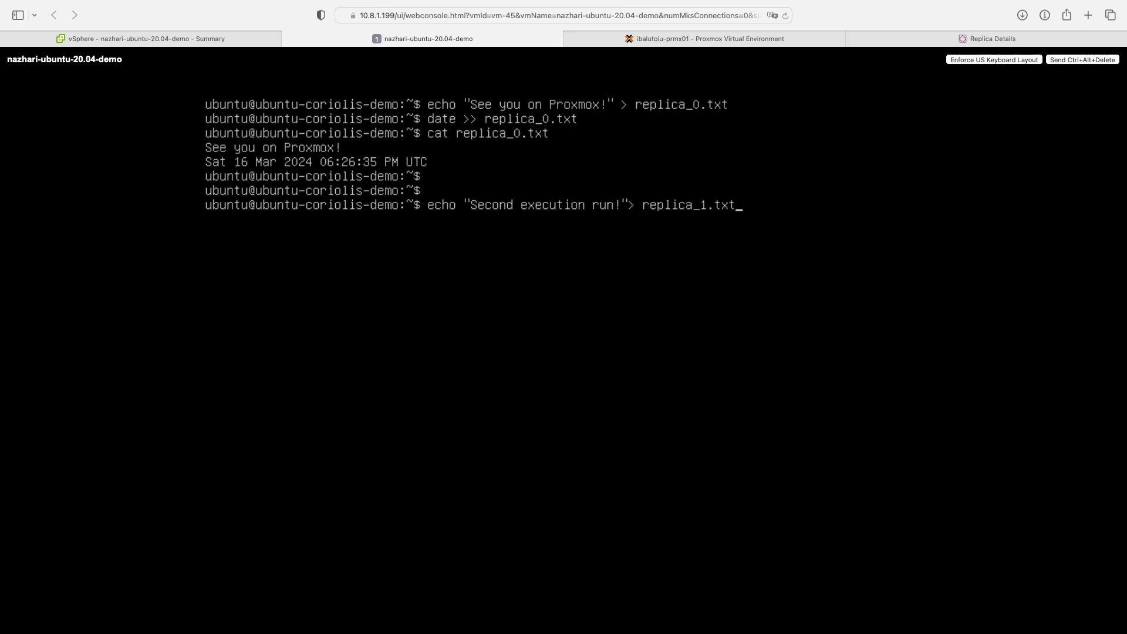
key("Return")
Append the current date to replica_1.txt, display it, and return to Coriolis.
type("date")
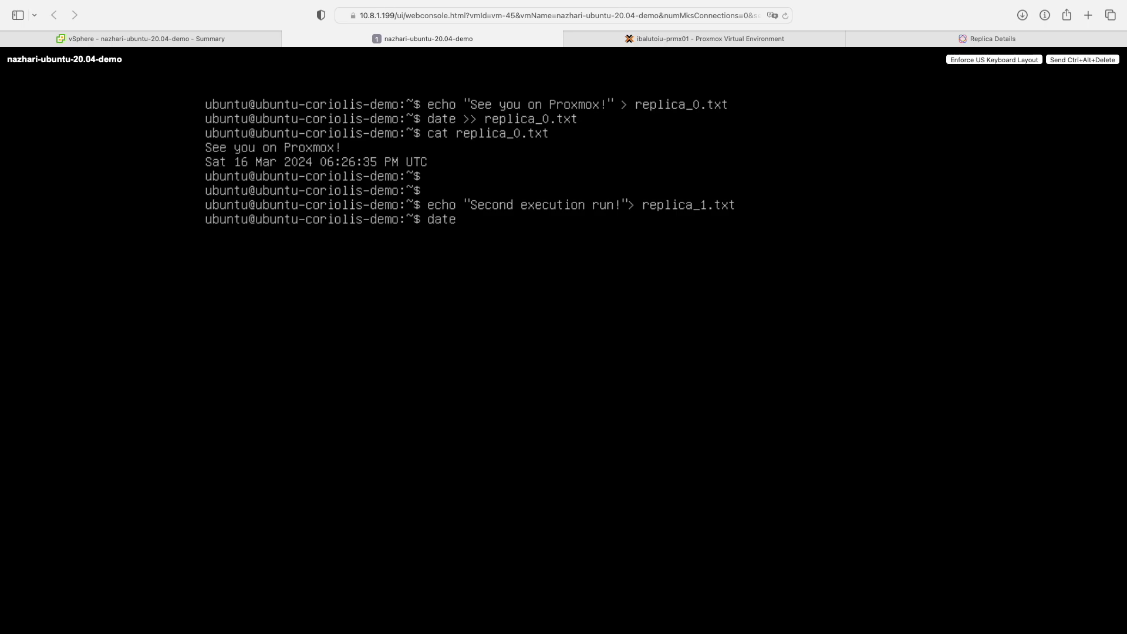
type(" >> replica_1.txt")
key("Return")
type("cat replica_")
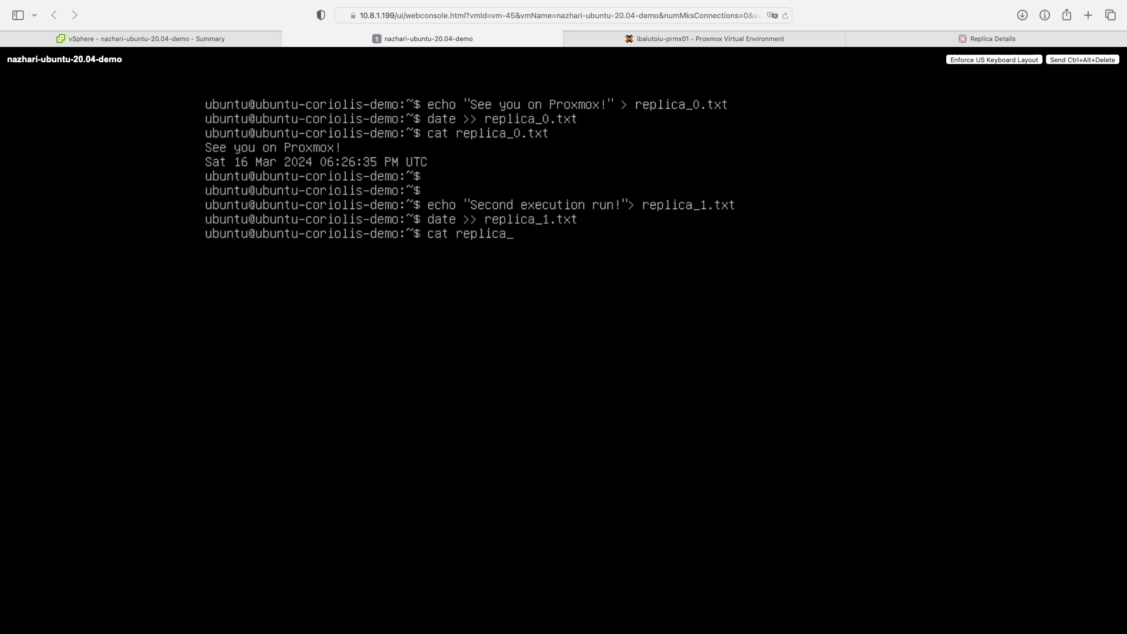
type("1.txt")
key("Return")
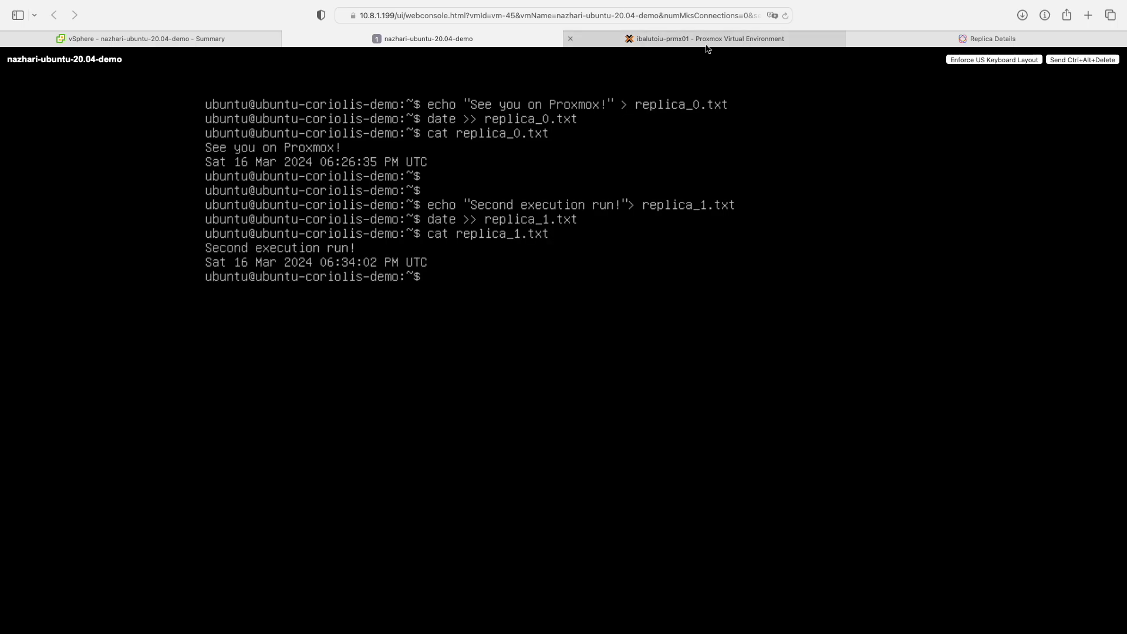
left_click(879, 40)
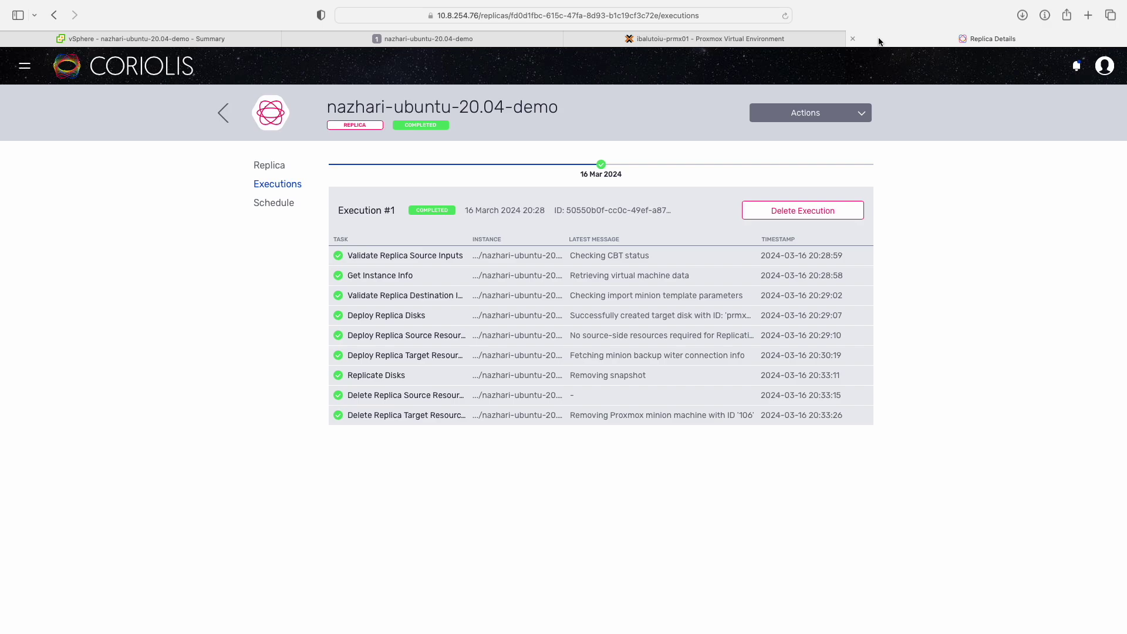
Launch the second incremental replica execution and review it until completed.
left_click(765, 110)
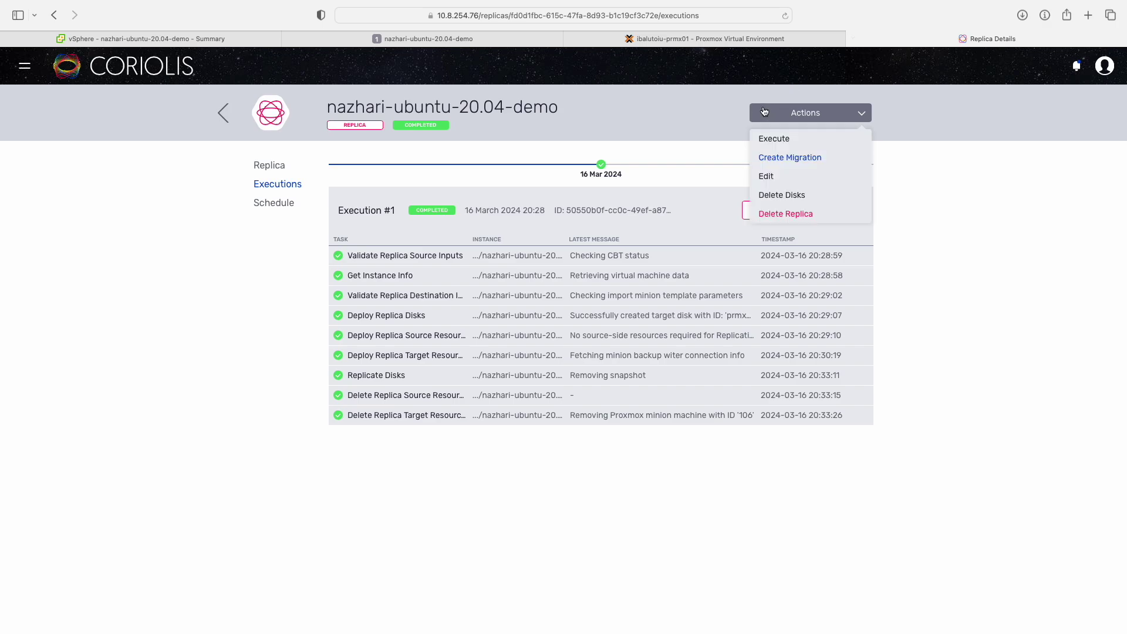
left_click(773, 140)
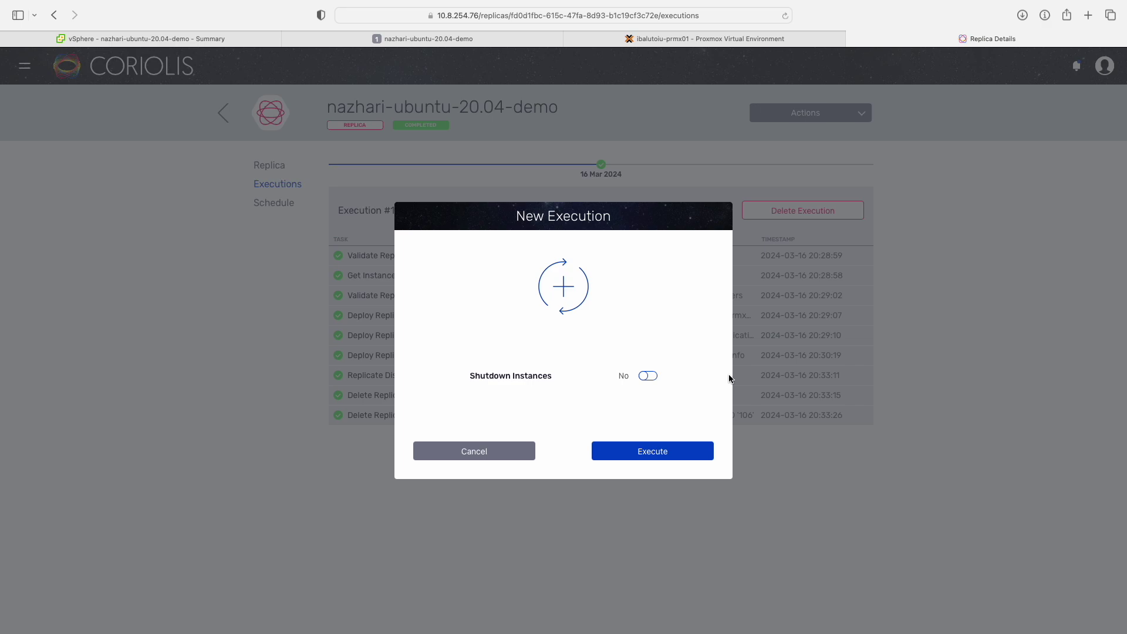
left_click(690, 453)
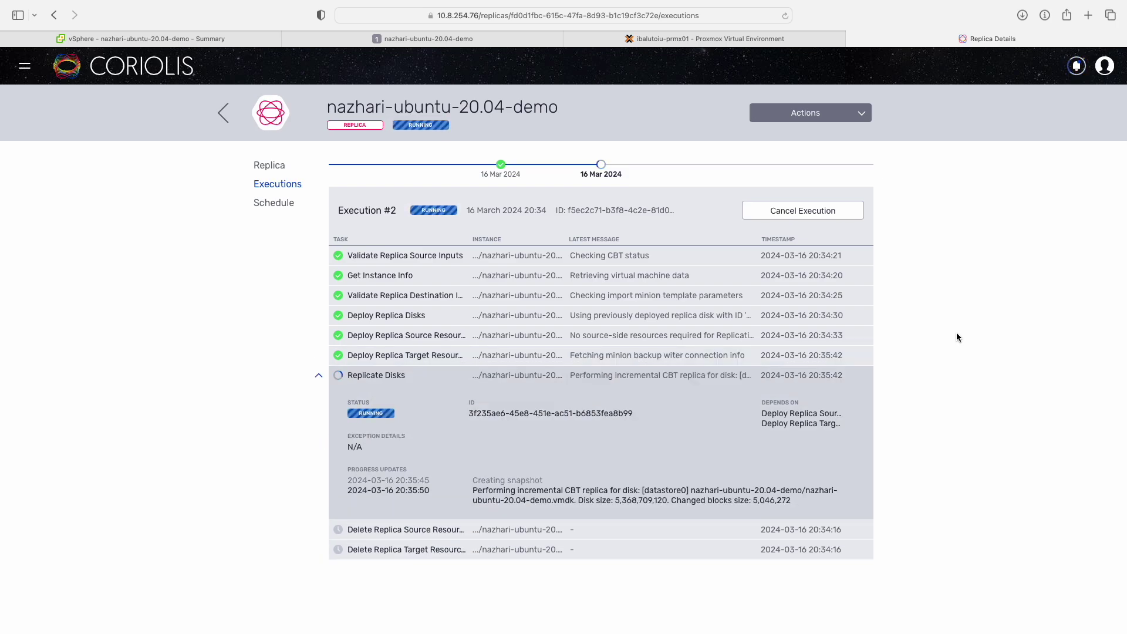
scroll(963, 329, "down", 3)
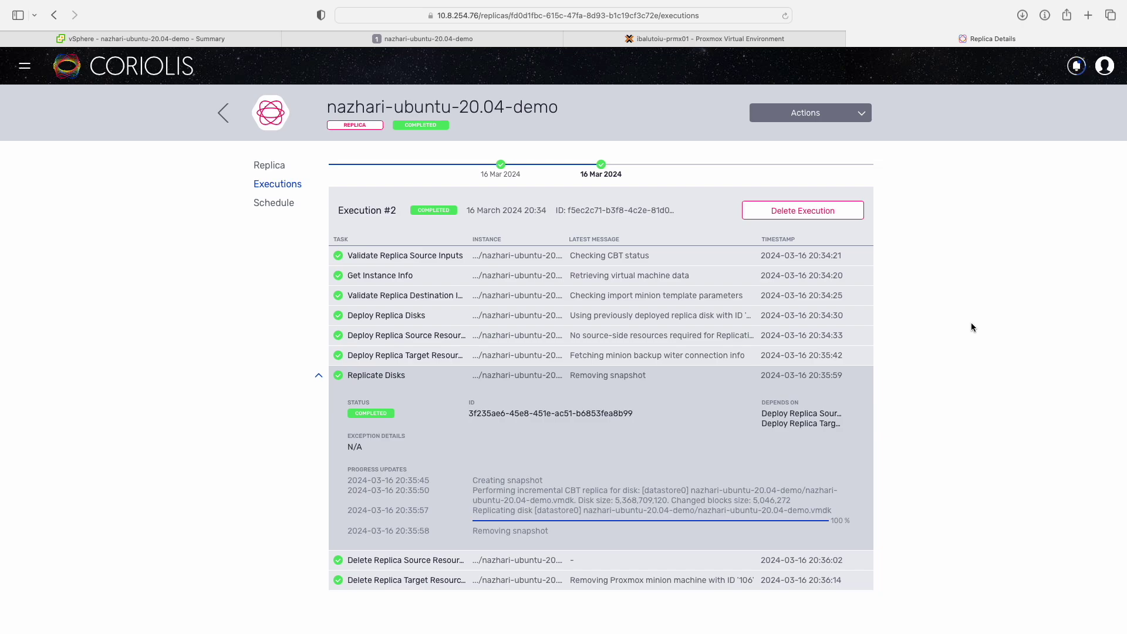
left_click(857, 124)
Create a migration from the replica, reviewing its User Scripts options, and launch it.
left_click(838, 162)
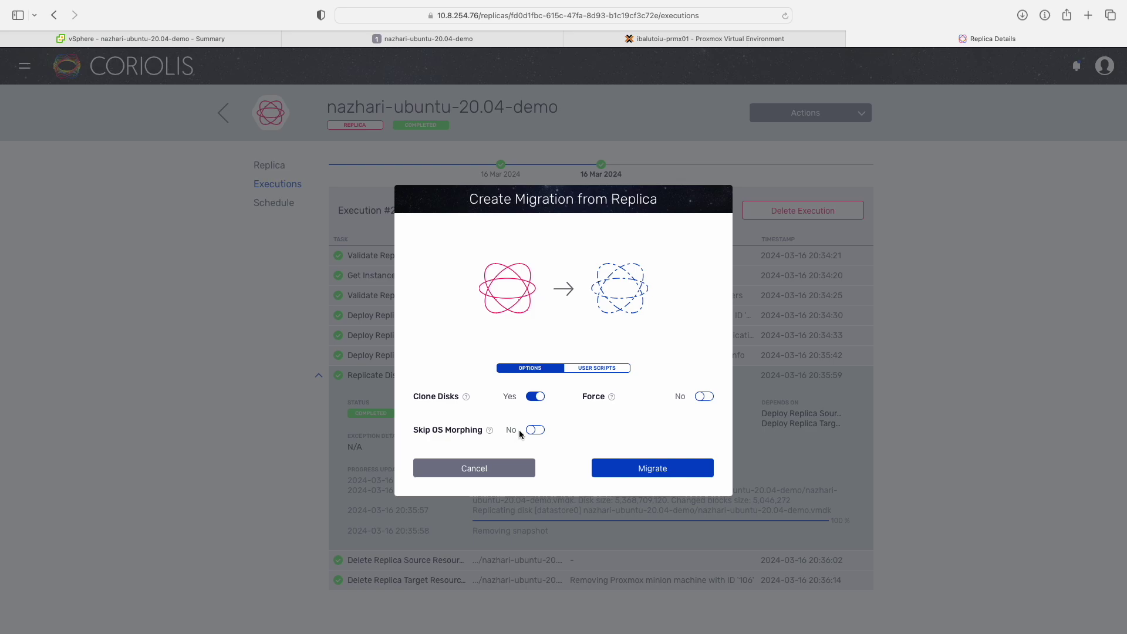
left_click(601, 369)
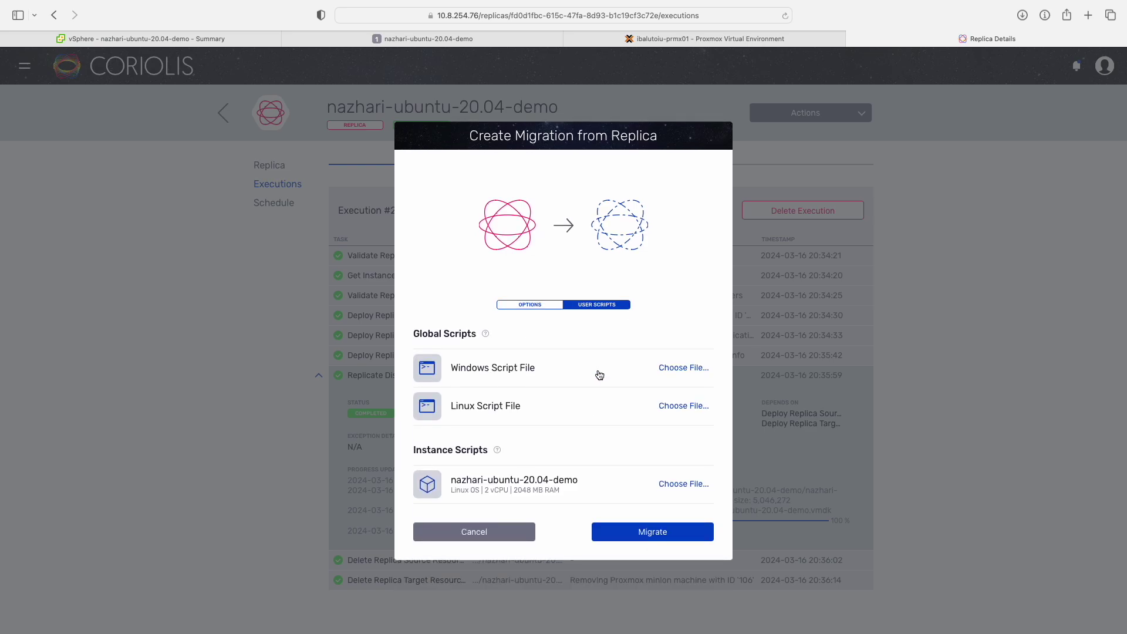
left_click(627, 535)
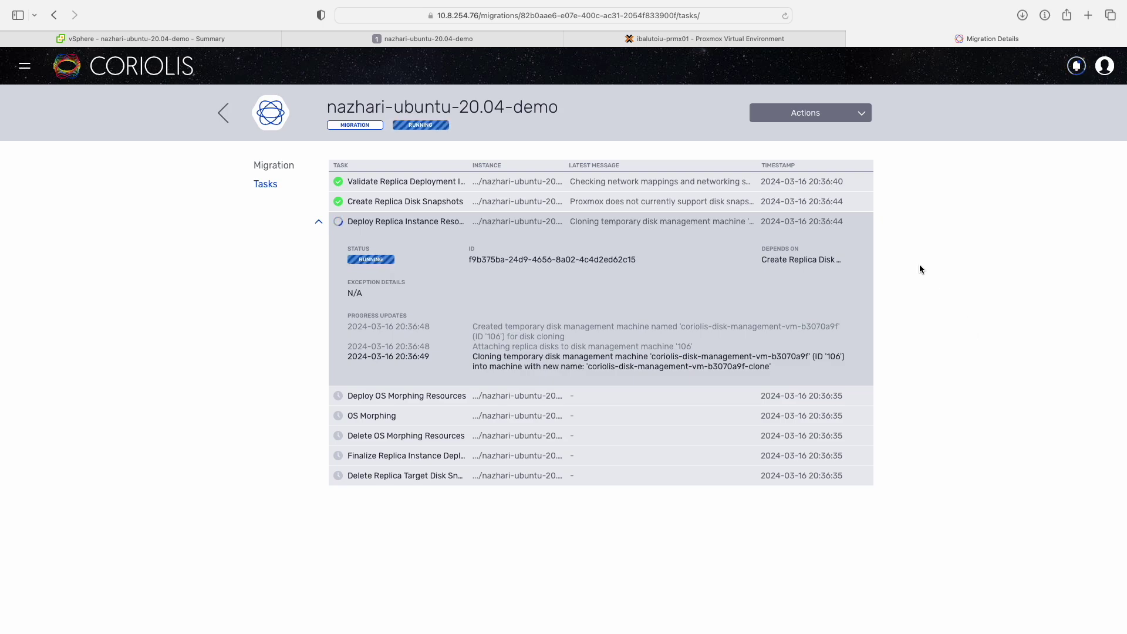
left_click(779, 41)
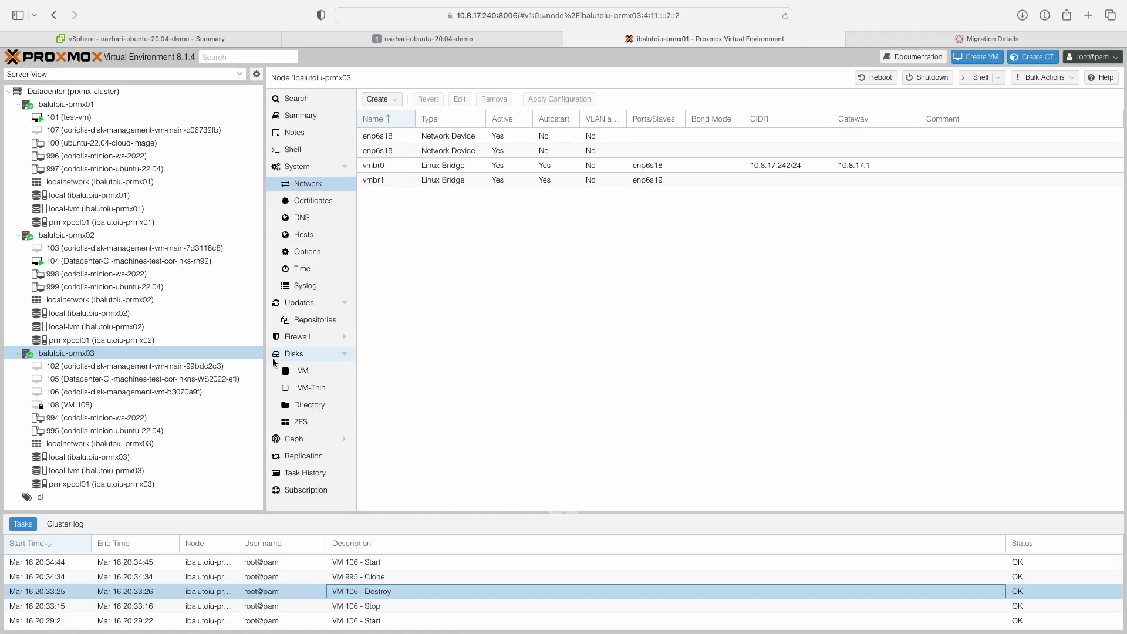
Inspect the hardware of temporary VMs 106 and 108 on prmx03, then return to Coriolis.
left_click(213, 392)
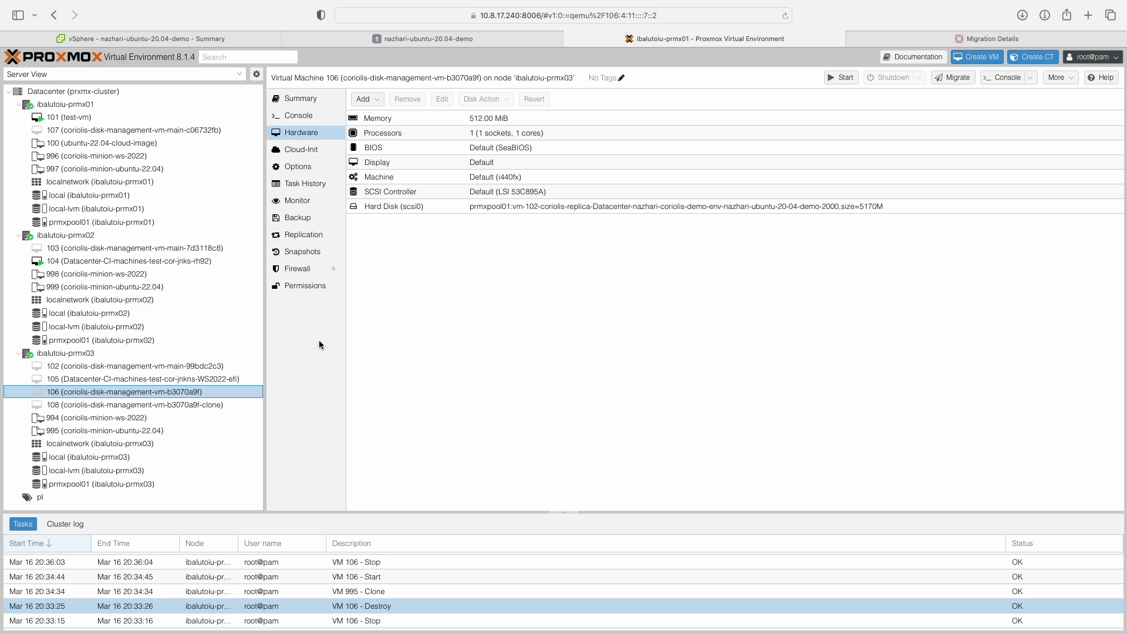
left_click(210, 405)
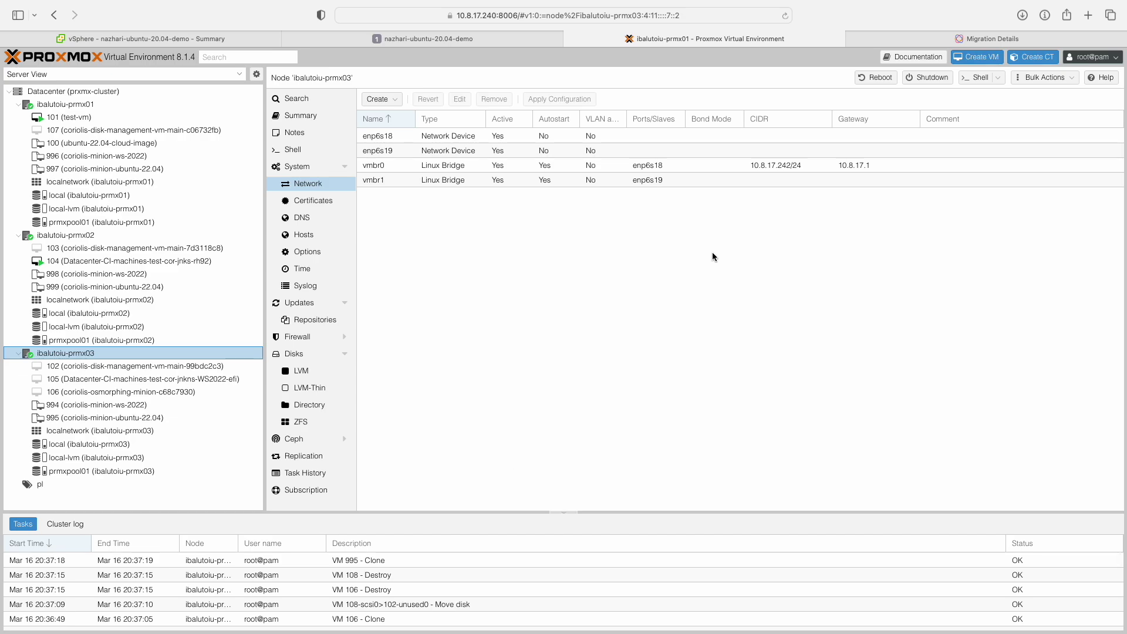
left_click(916, 39)
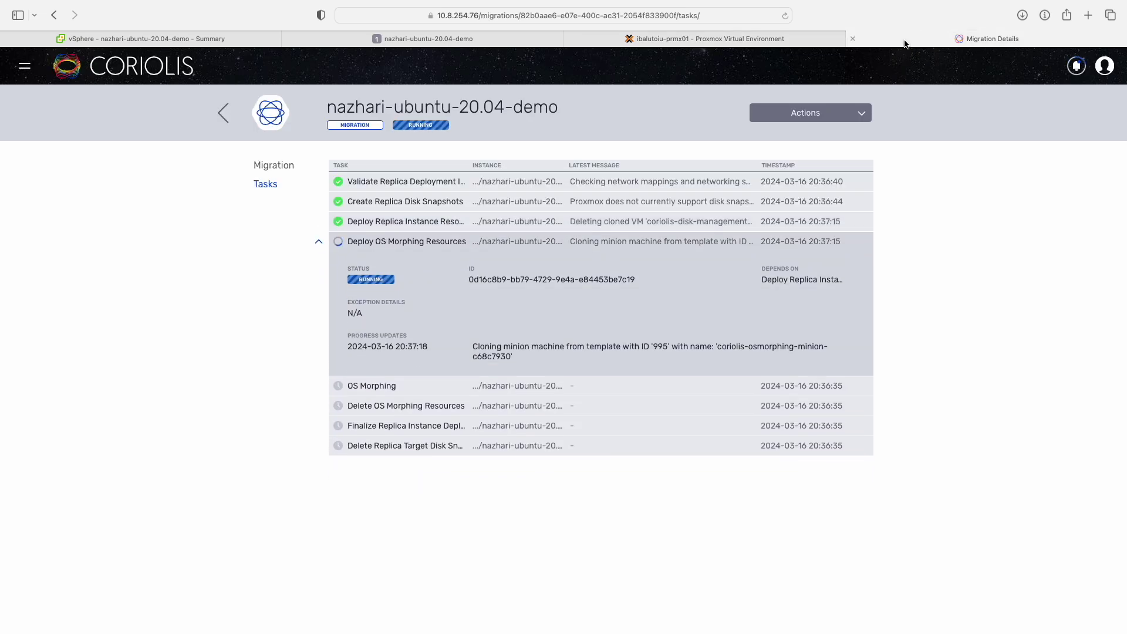
Check the replica instance deployment task and VM 106's replica disk while the migration completes.
left_click(803, 229)
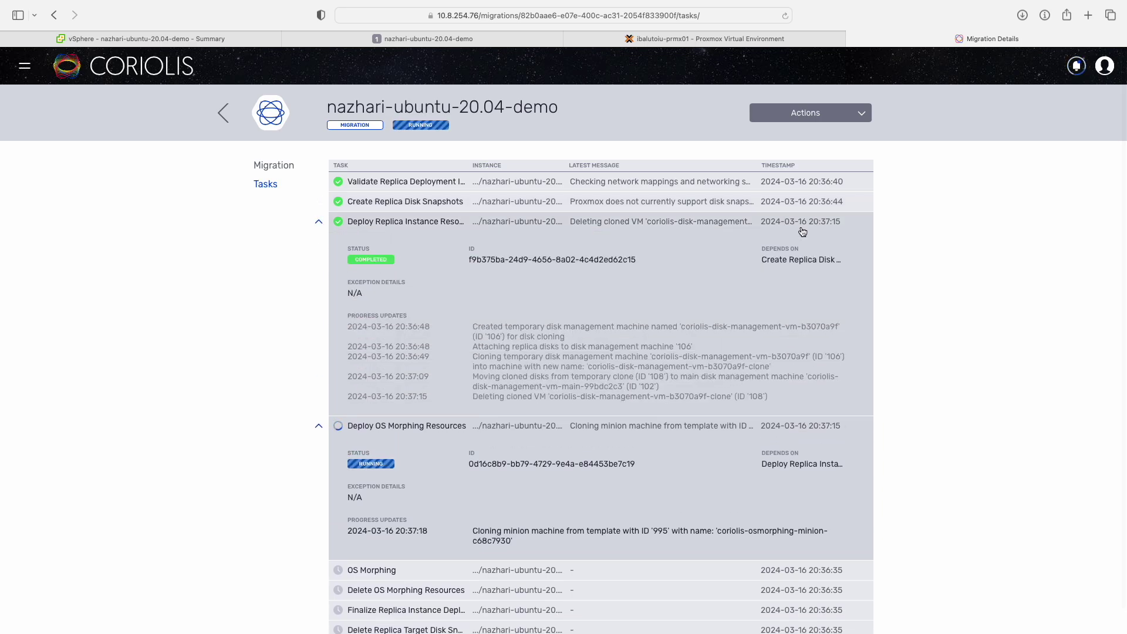
left_click(803, 229)
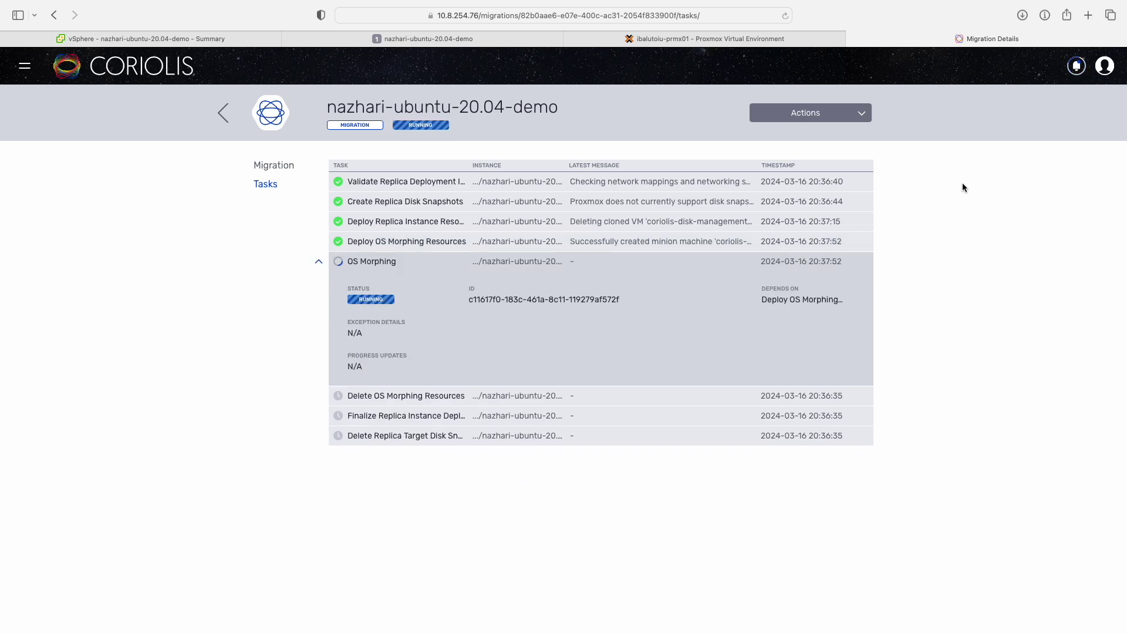
key("ctrl+shift+Tab")
left_click(503, 240)
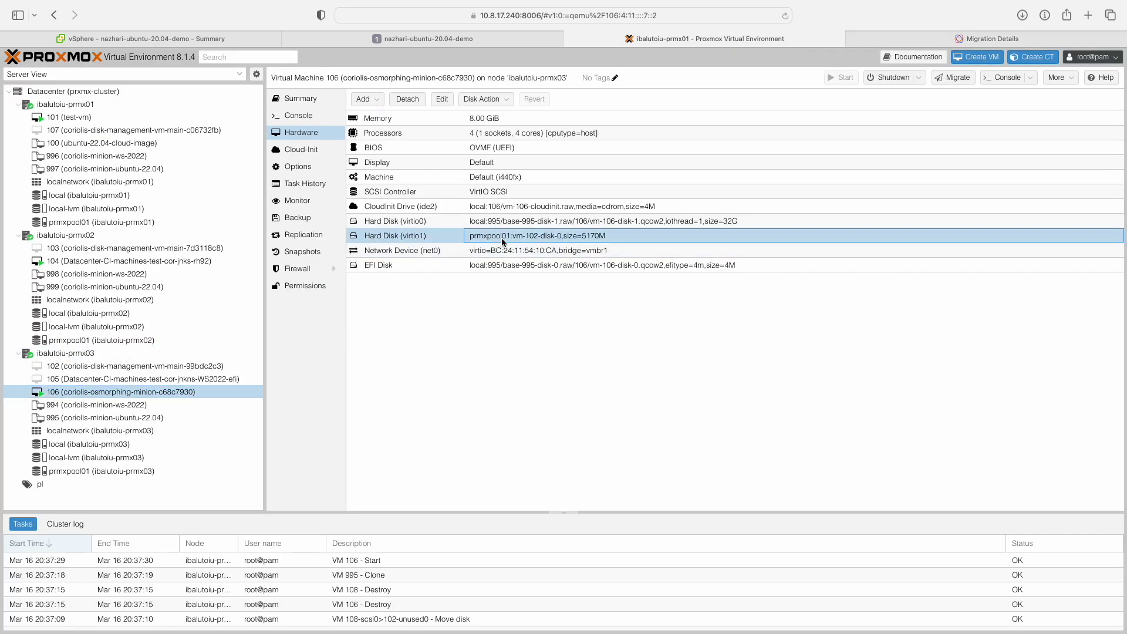
left_click(972, 41)
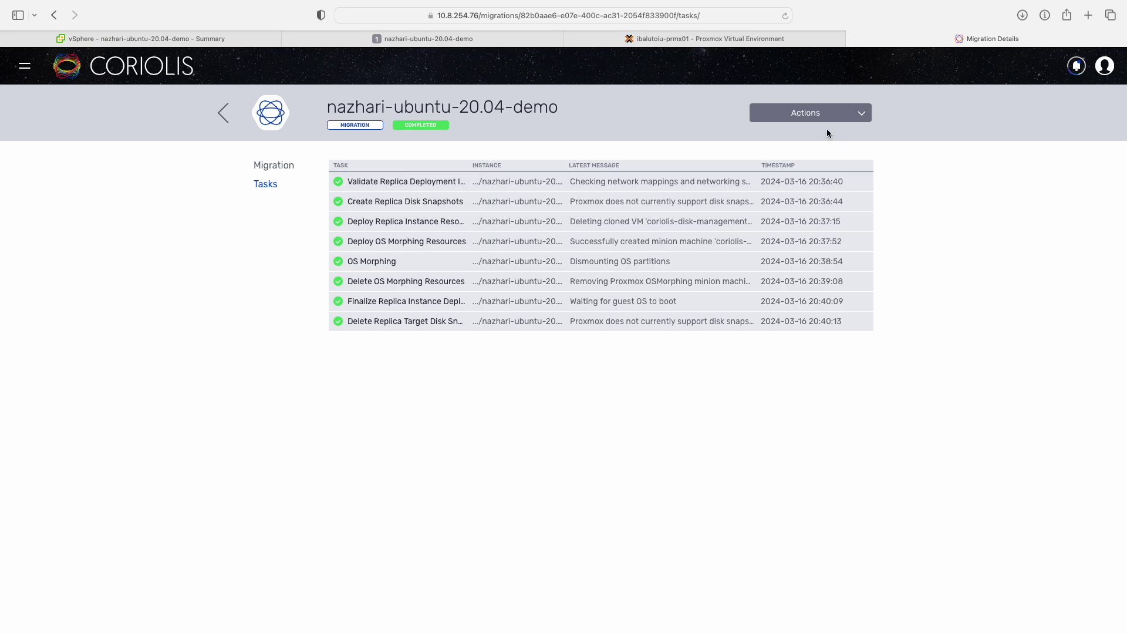
left_click(748, 43)
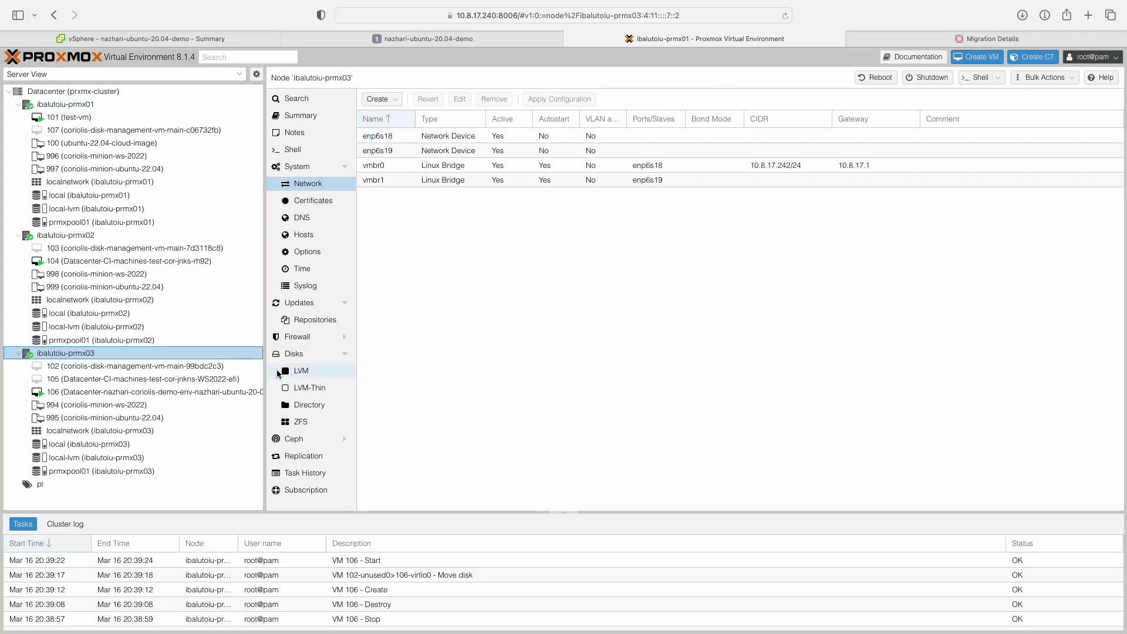
Open migrated VM 106's console in Proxmox and log in.
left_click(232, 393)
left_click(316, 117)
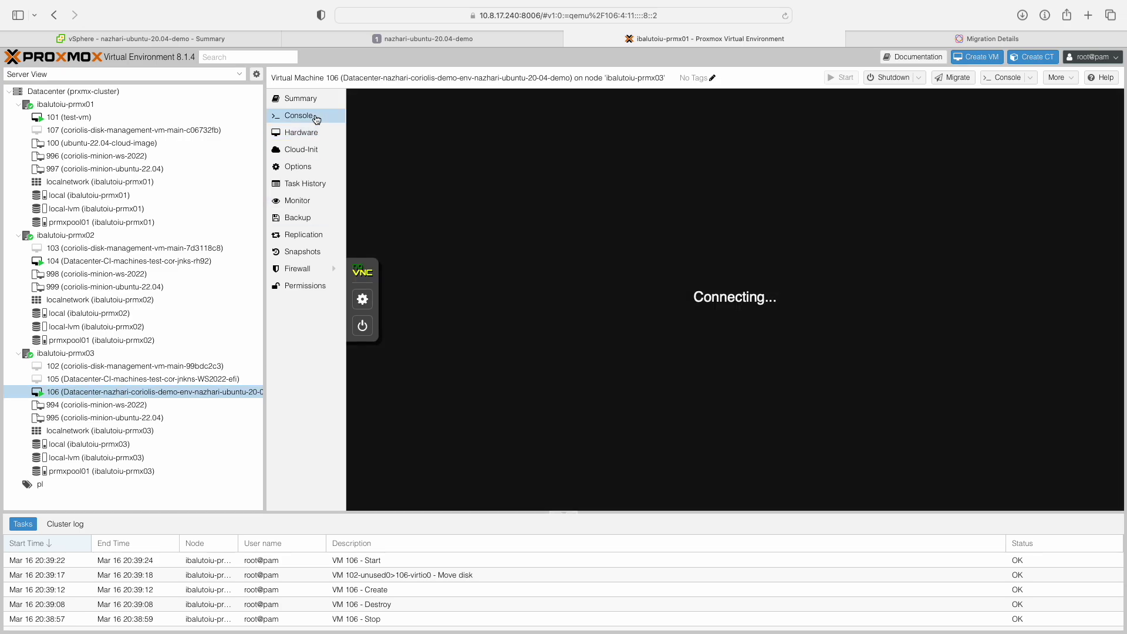
type("ubuntu-coriolis-demo login:")
key("Return")
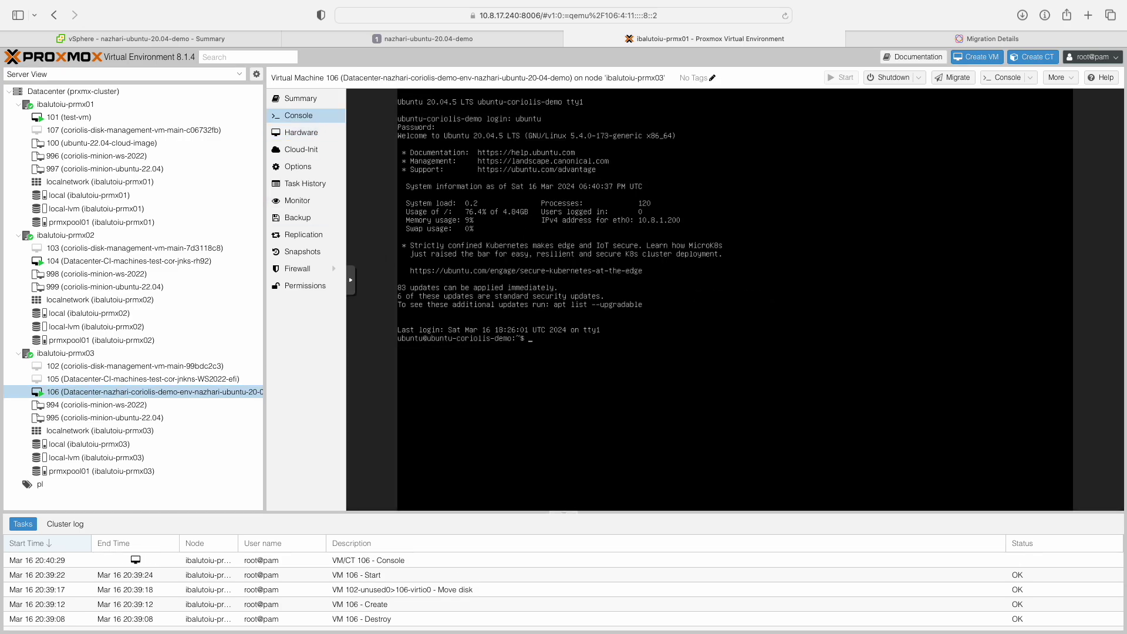
key("Return")
key("Return")
List the home folder and print replica_0.txt and replica_1.txt on the migrated VM.
type("ls")
key("Return")
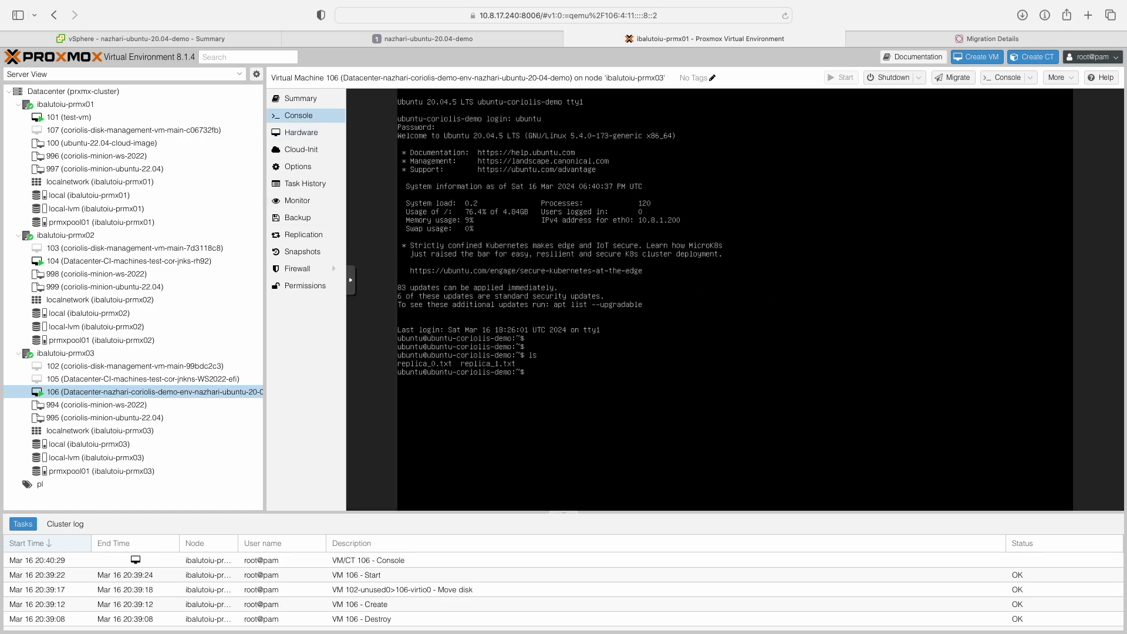
key("Return")
type("cat re")
key("Tab")
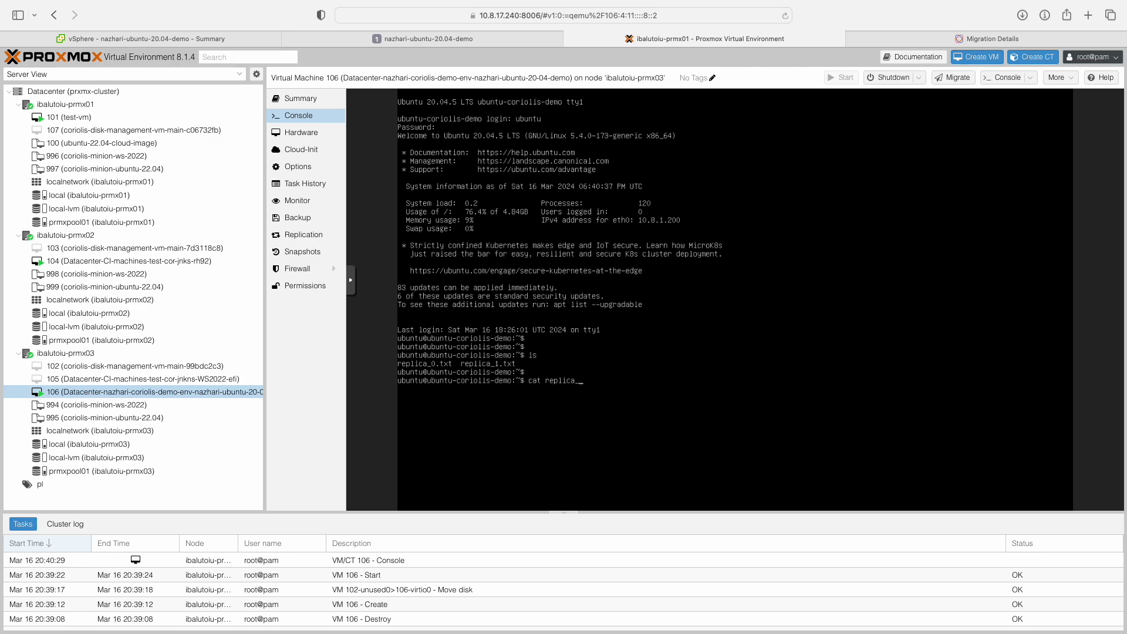
type("0")
key("Tab")
key("Return")
key("Return")
type("ca")
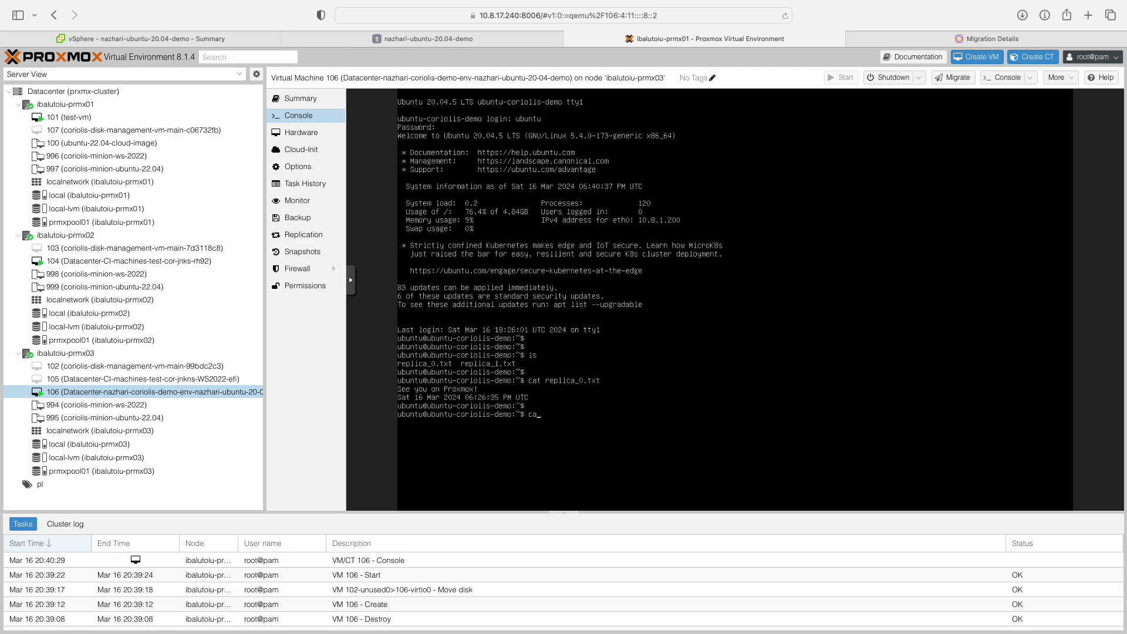
type("t re")
key("Tab")
type("1")
key("Tab")
key("Return")
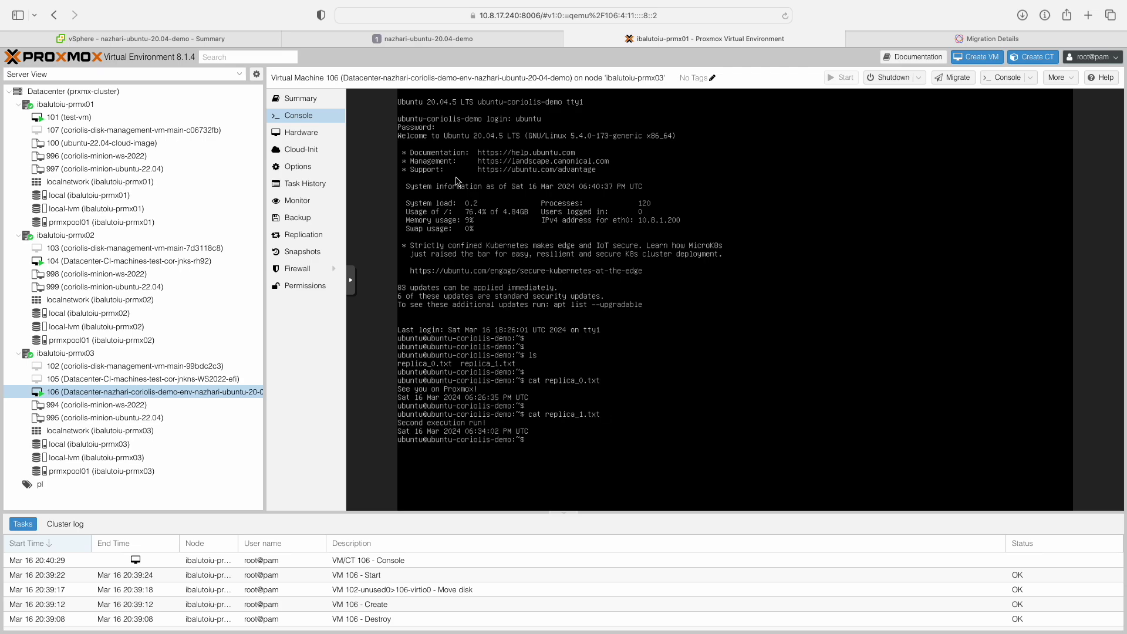
List the source VM's files in the vSphere console for comparison, then return to VM 106.
left_click(433, 40)
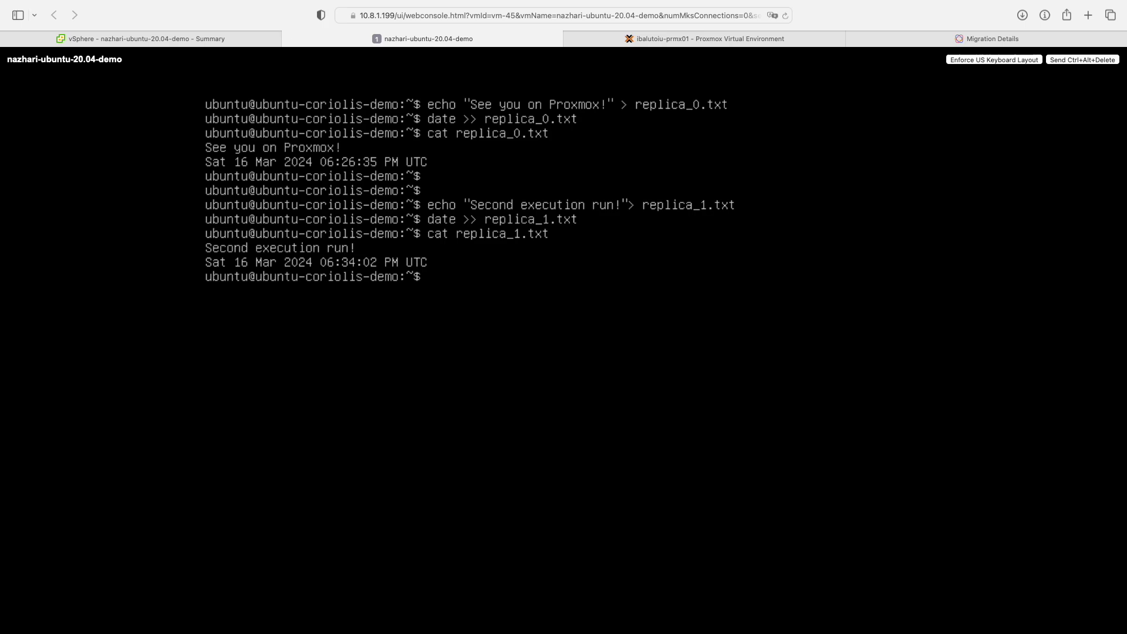
key("Return")
key("Return")
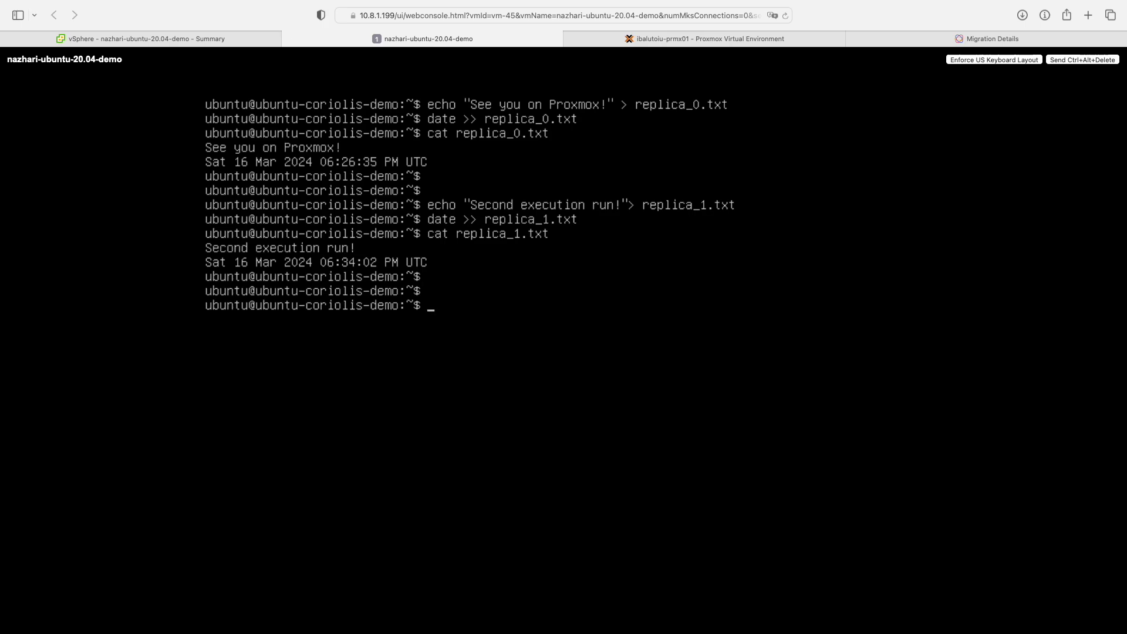
type("ls")
key("Return")
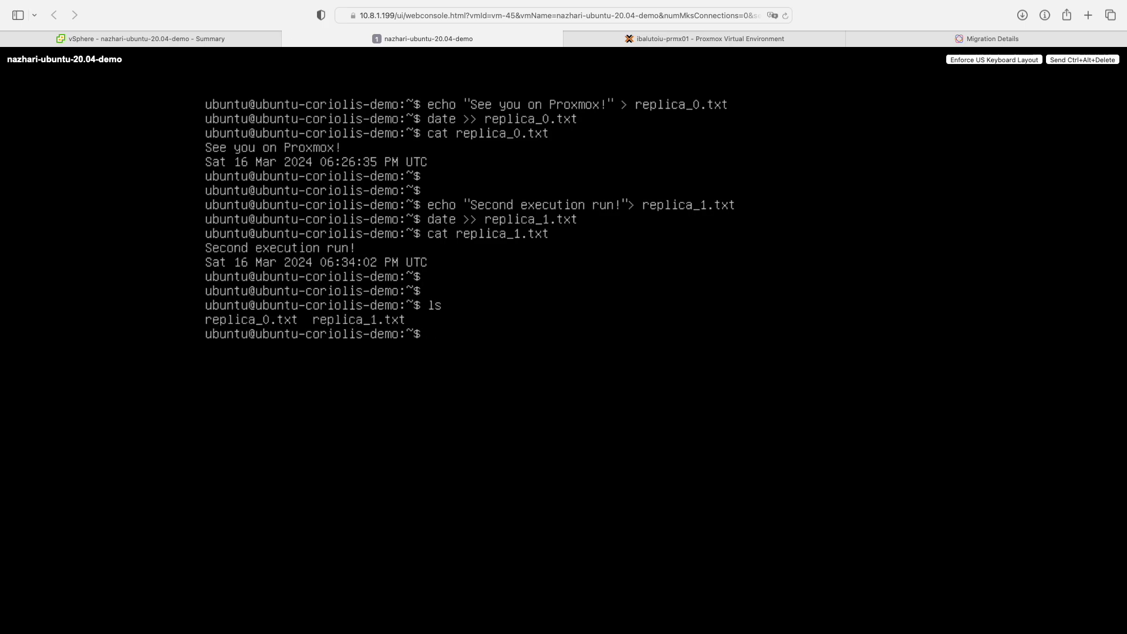
left_click(742, 37)
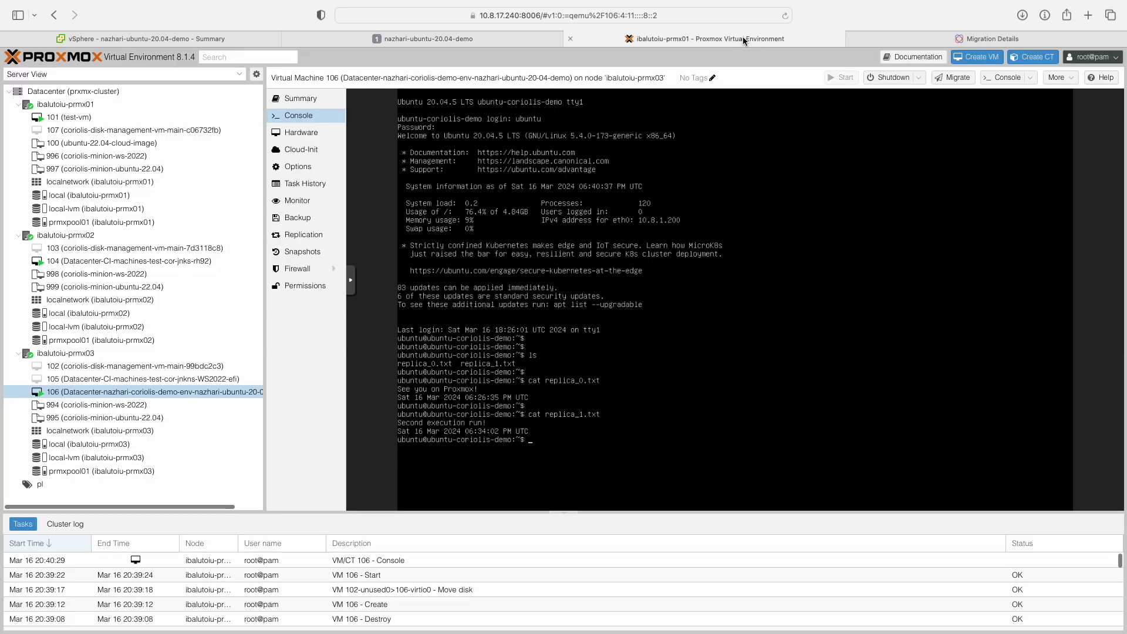
key("Return")
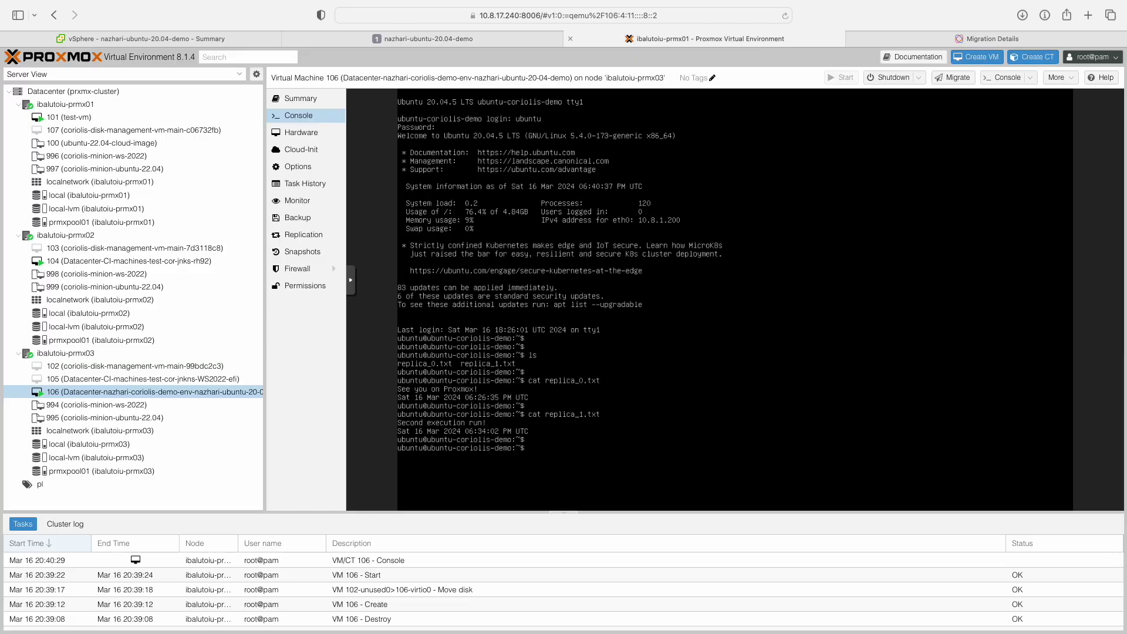